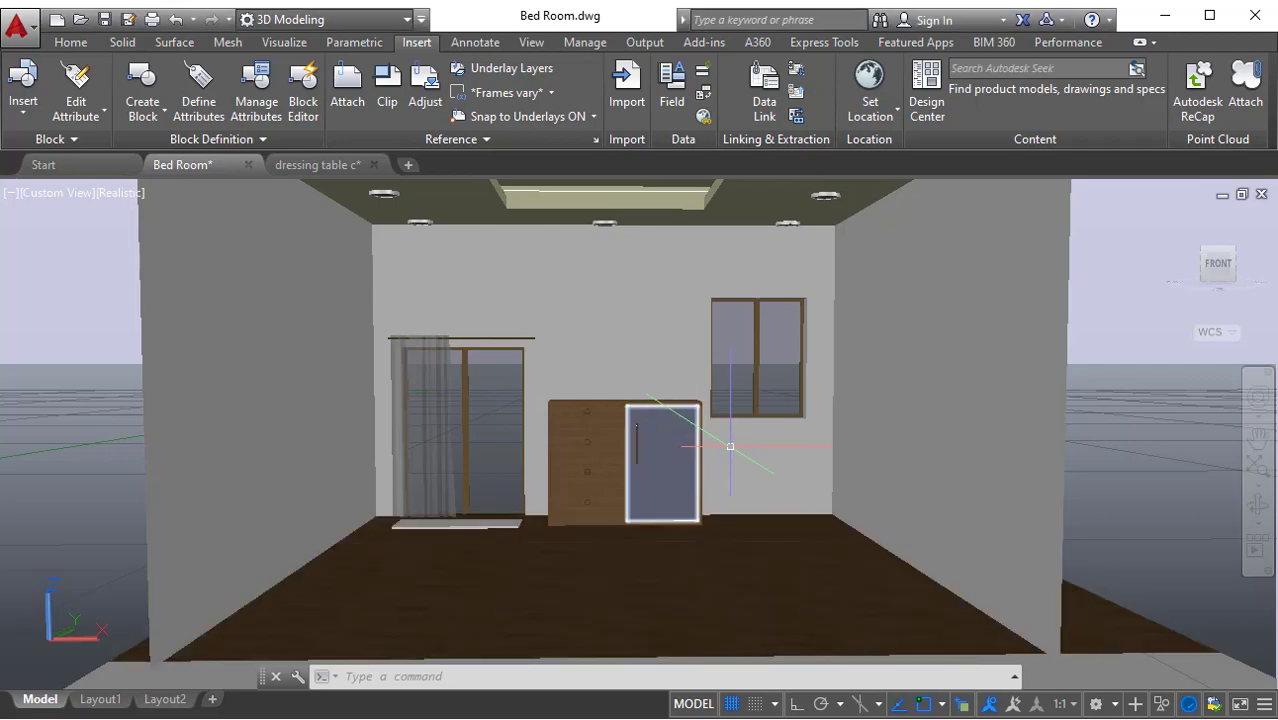
# Examine the bedroom model's ceiling, floor, walls and furniture from several viewing angles
pyautogui.hotkey('ctrl', 'z')
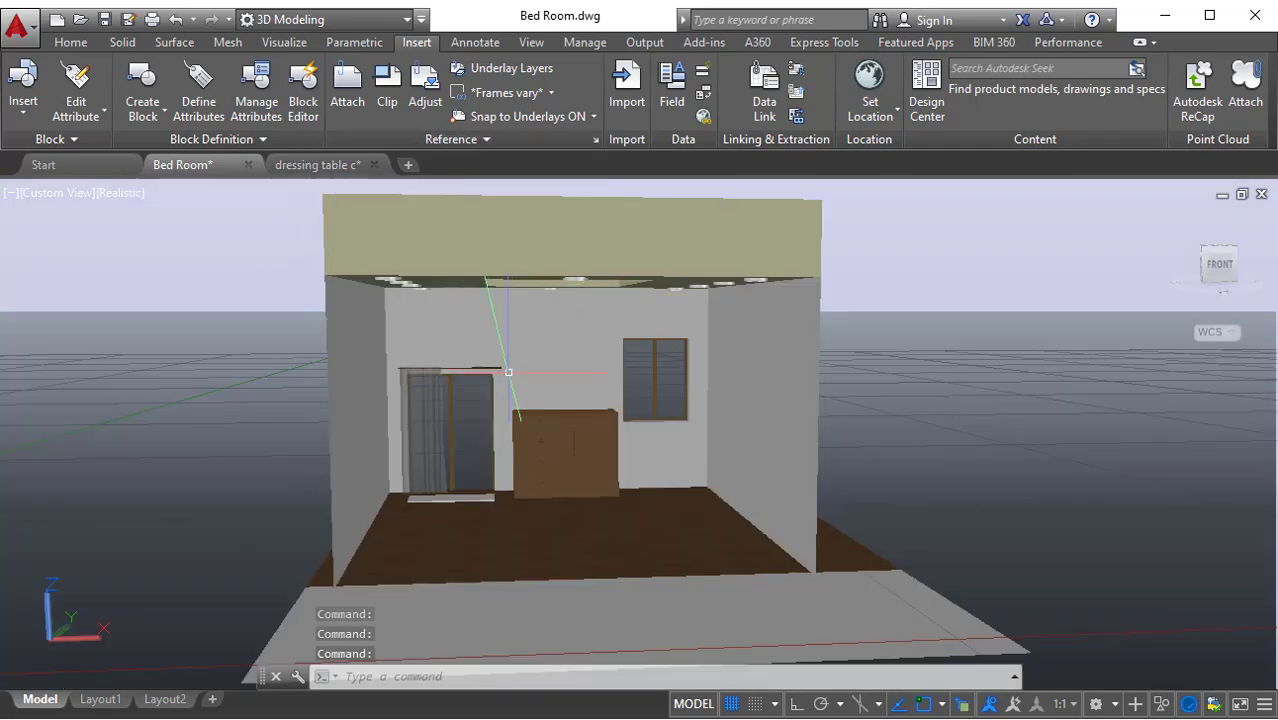
pyautogui.keyDown('shift'); pyautogui.moveTo(627, 475); pyautogui.dragTo(616, 454, button='middle'); pyautogui.keyUp('shift')
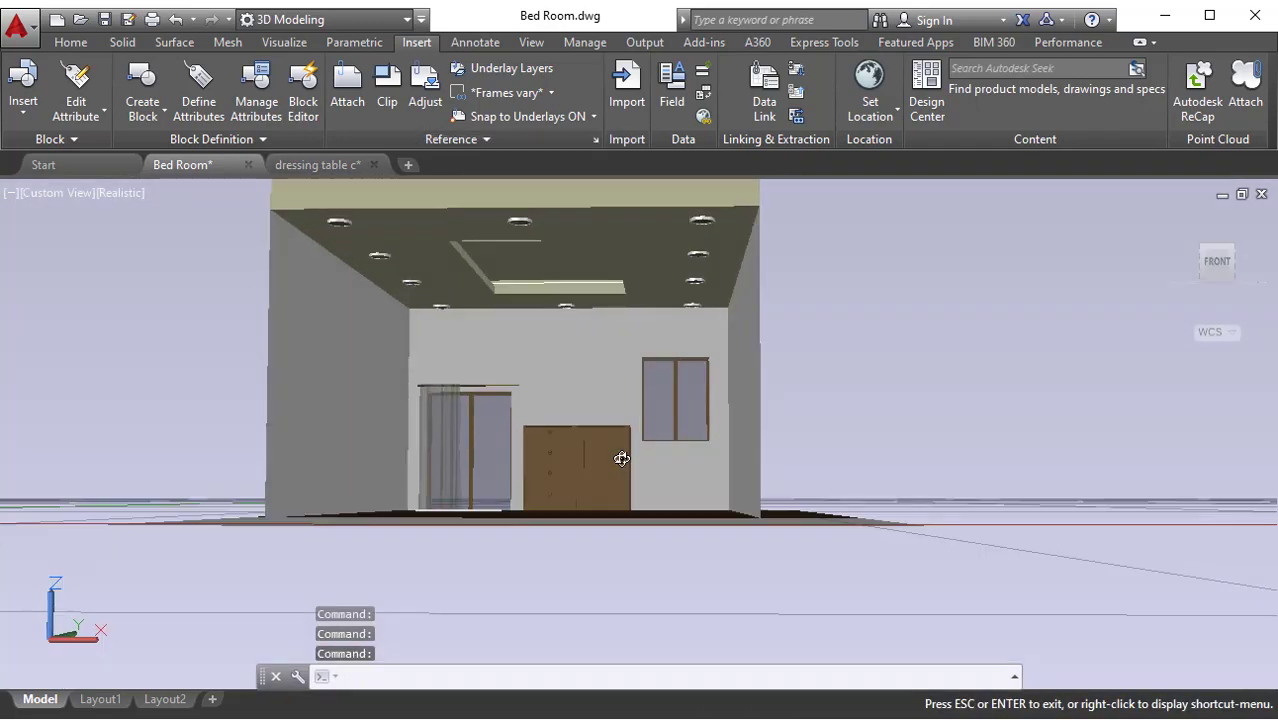
pyautogui.scroll(2, 590, 362)
pyautogui.moveTo(592, 362); pyautogui.dragTo(592, 411, button='middle')
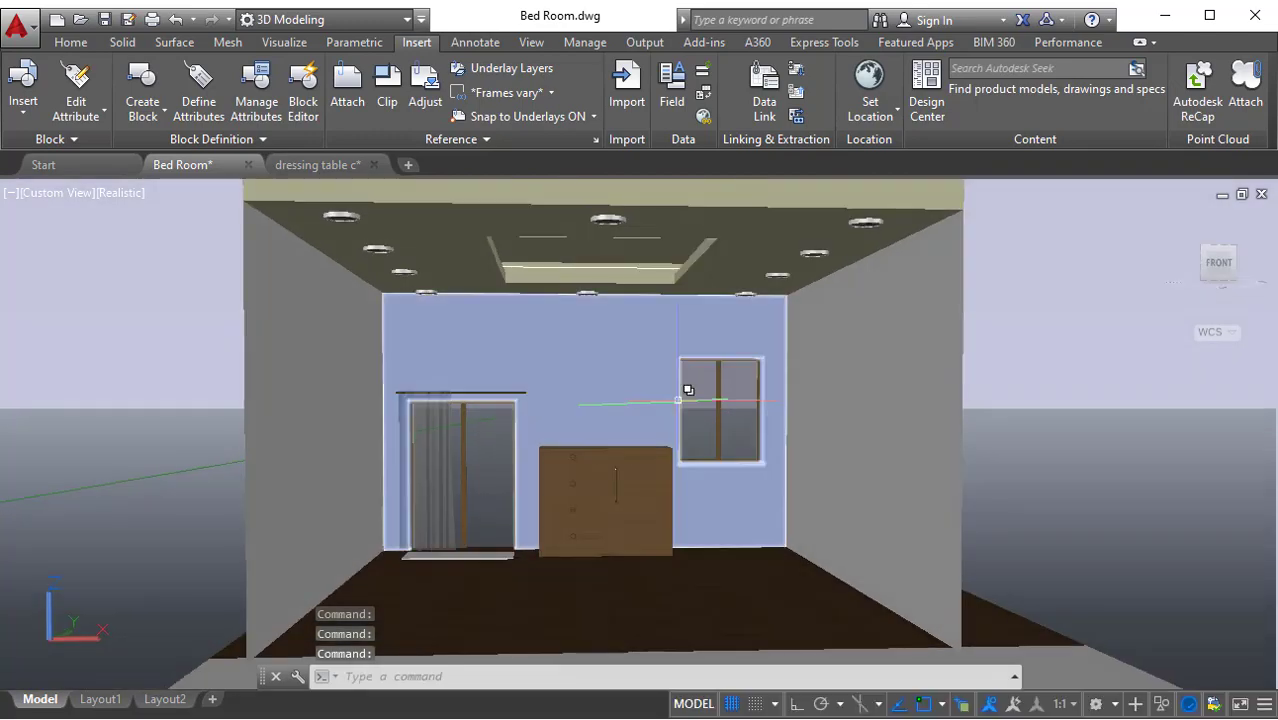
pyautogui.keyDown('shift'); pyautogui.moveTo(685, 385); pyautogui.dragTo(638, 424, button='middle'); pyautogui.keyUp('shift')
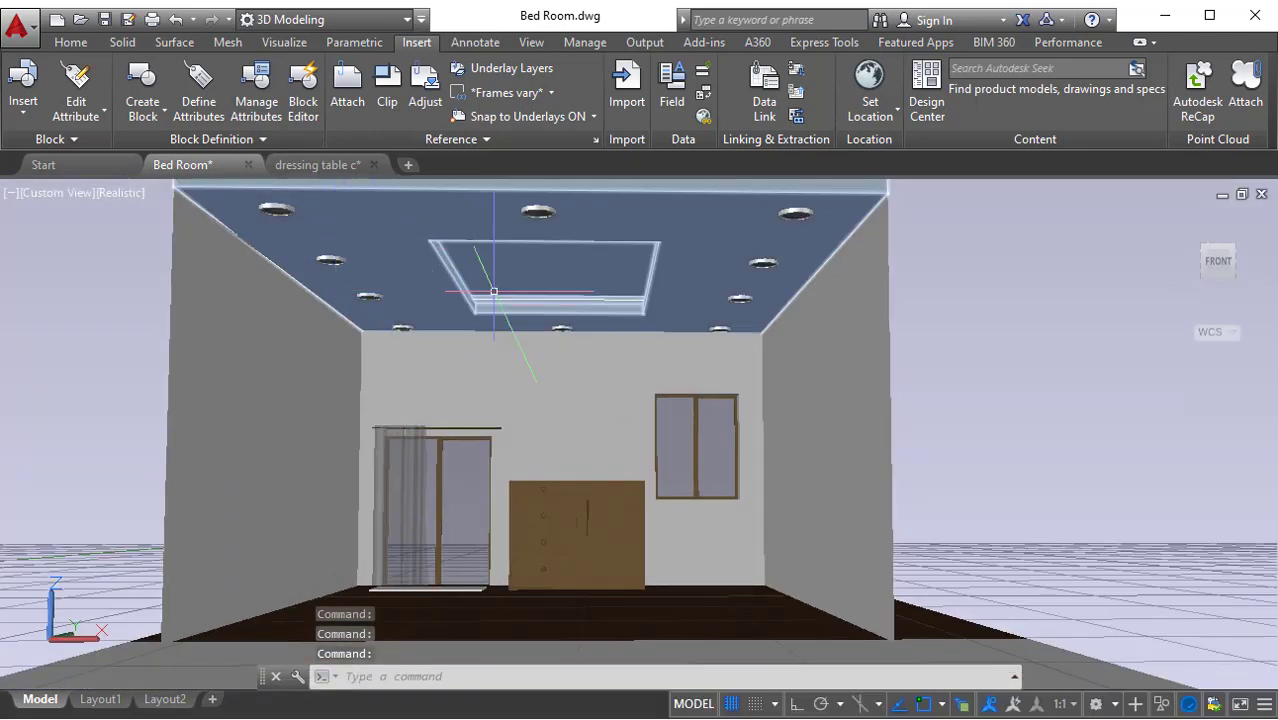
pyautogui.keyDown('shift'); pyautogui.moveTo(571, 511); pyautogui.dragTo(540, 401, button='middle'); pyautogui.keyUp('shift')
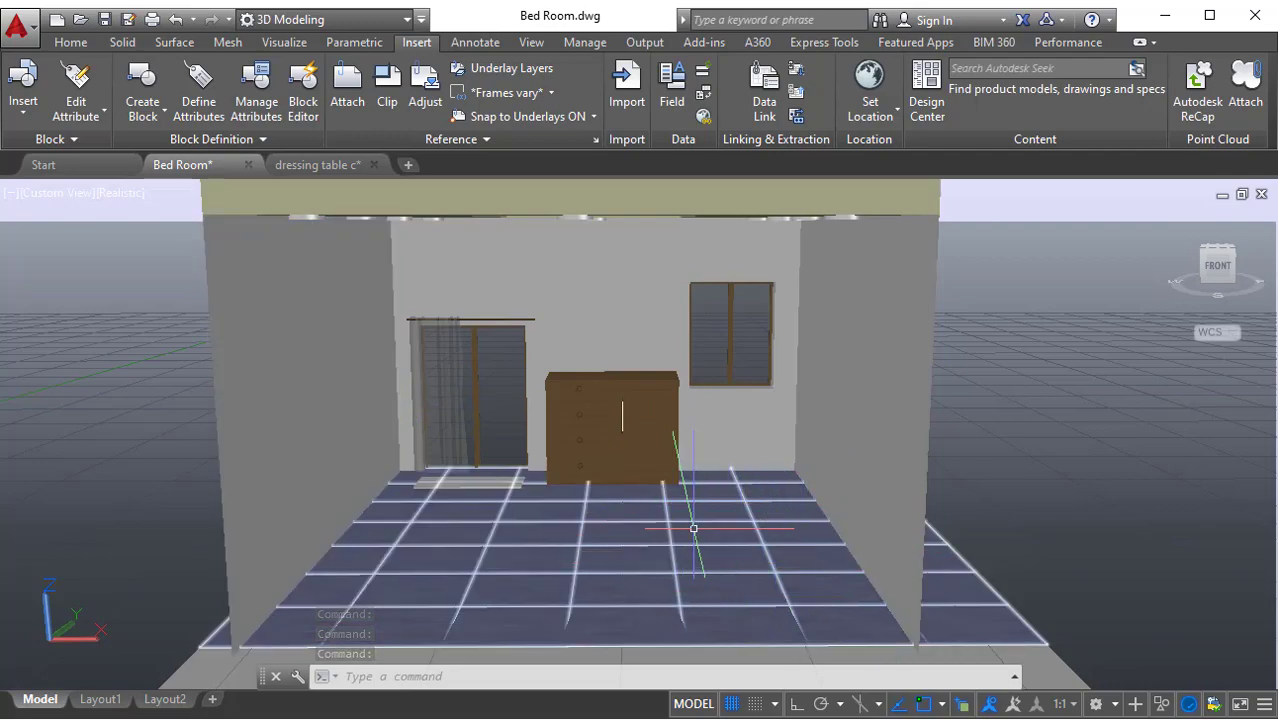
pyautogui.moveTo(672, 516)
pyautogui.keyDown('shift'); pyautogui.mouseDown(button='middle')
pyautogui.moveTo(725, 528)
pyautogui.moveTo(666, 515)
pyautogui.mouseUp(button='middle'); pyautogui.keyUp('shift')
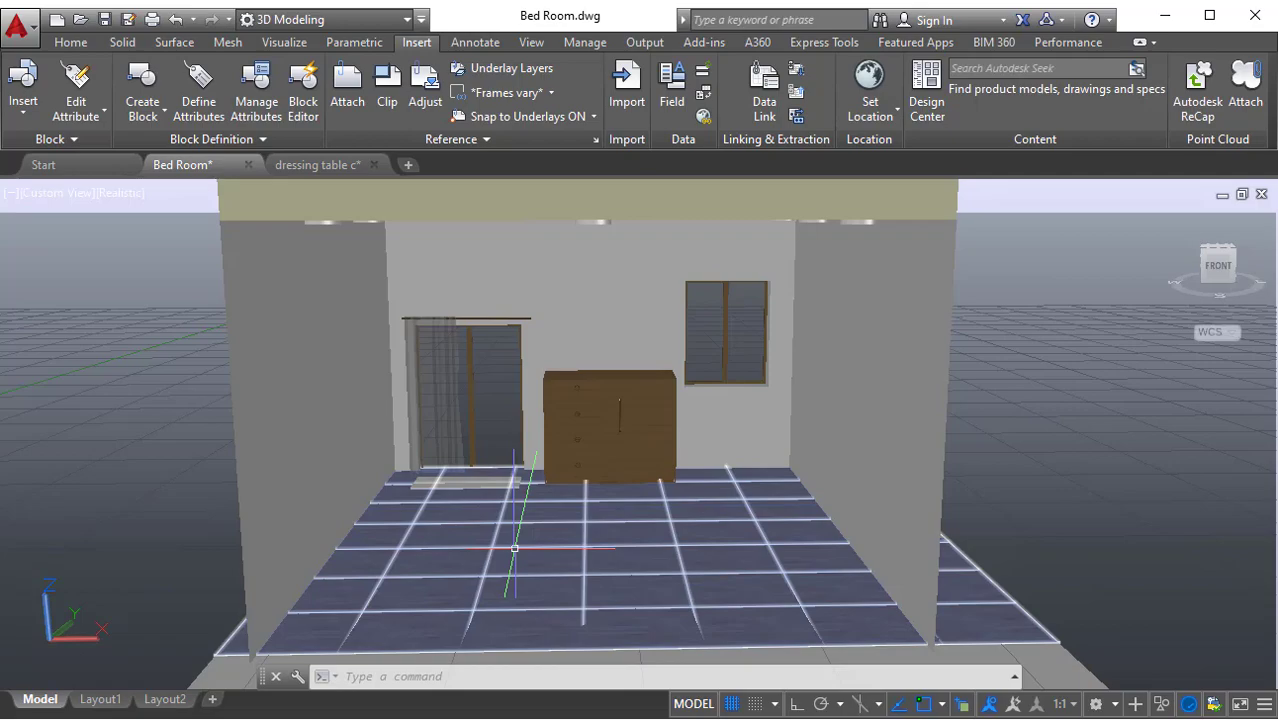
pyautogui.keyDown('shift'); pyautogui.moveTo(538, 537); pyautogui.dragTo(600, 520, button='middle'); pyautogui.keyUp('shift')
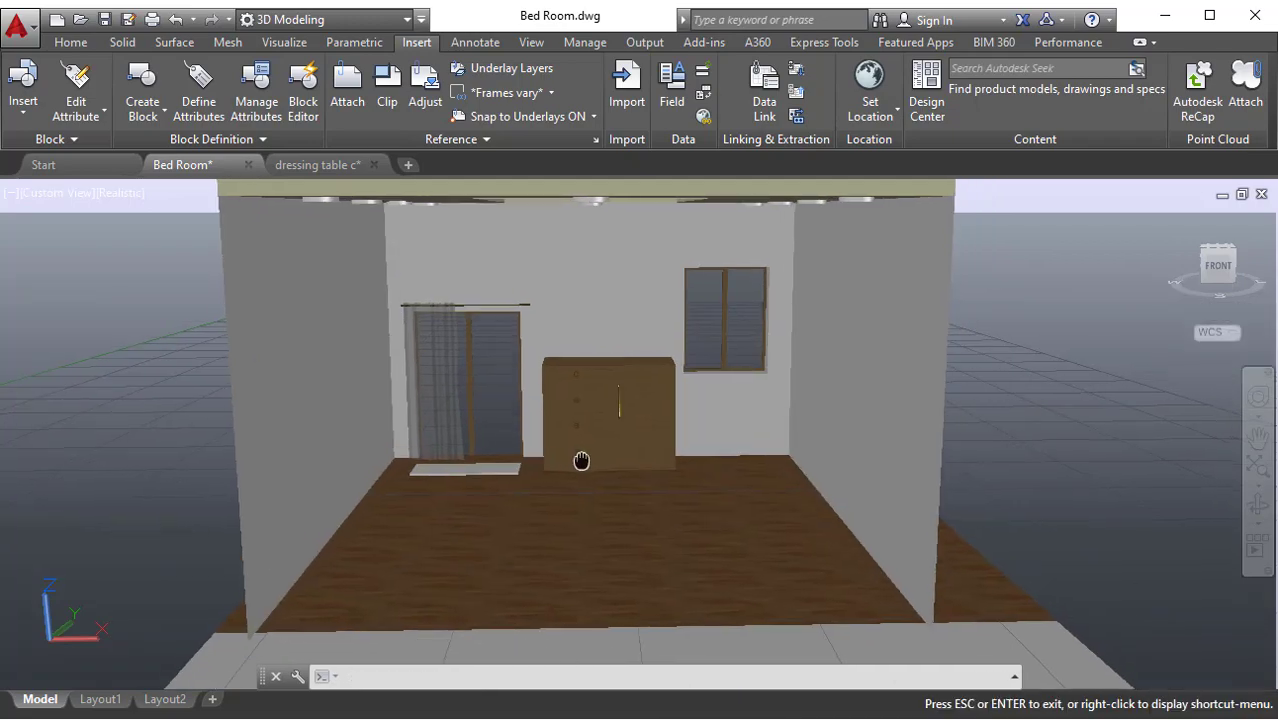
pyautogui.keyDown('shift'); pyautogui.moveTo(585, 456); pyautogui.dragTo(620, 403, button='middle'); pyautogui.keyUp('shift')
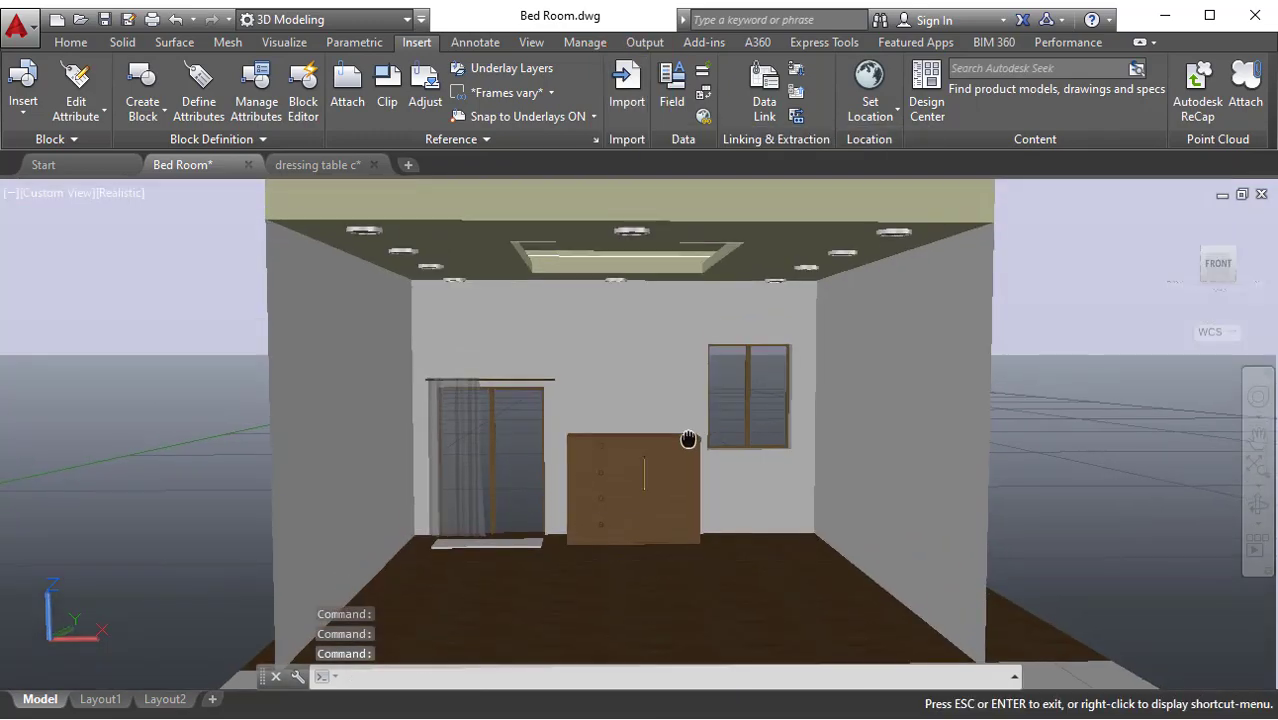
pyautogui.keyDown('shift'); pyautogui.moveTo(684, 436); pyautogui.dragTo(674, 432, button='middle'); pyautogui.keyUp('shift')
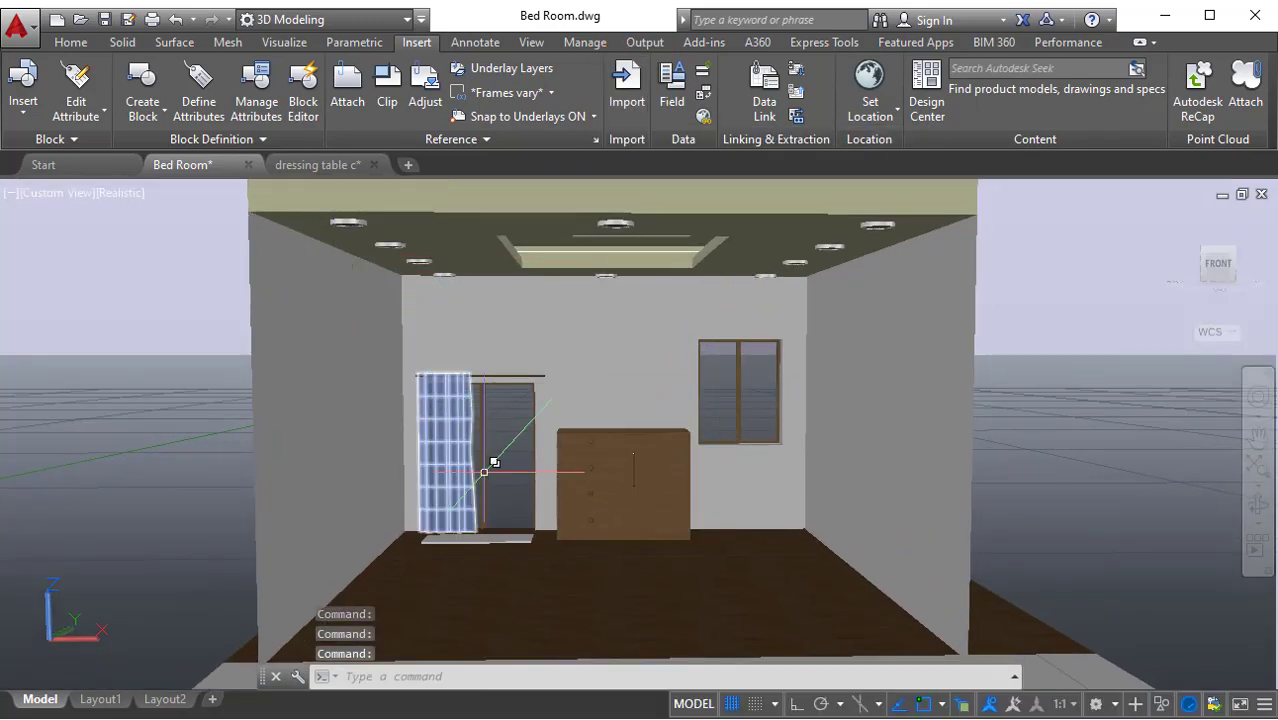
pyautogui.keyDown('shift'); pyautogui.moveTo(480, 410); pyautogui.dragTo(573, 449, button='middle'); pyautogui.keyUp('shift')
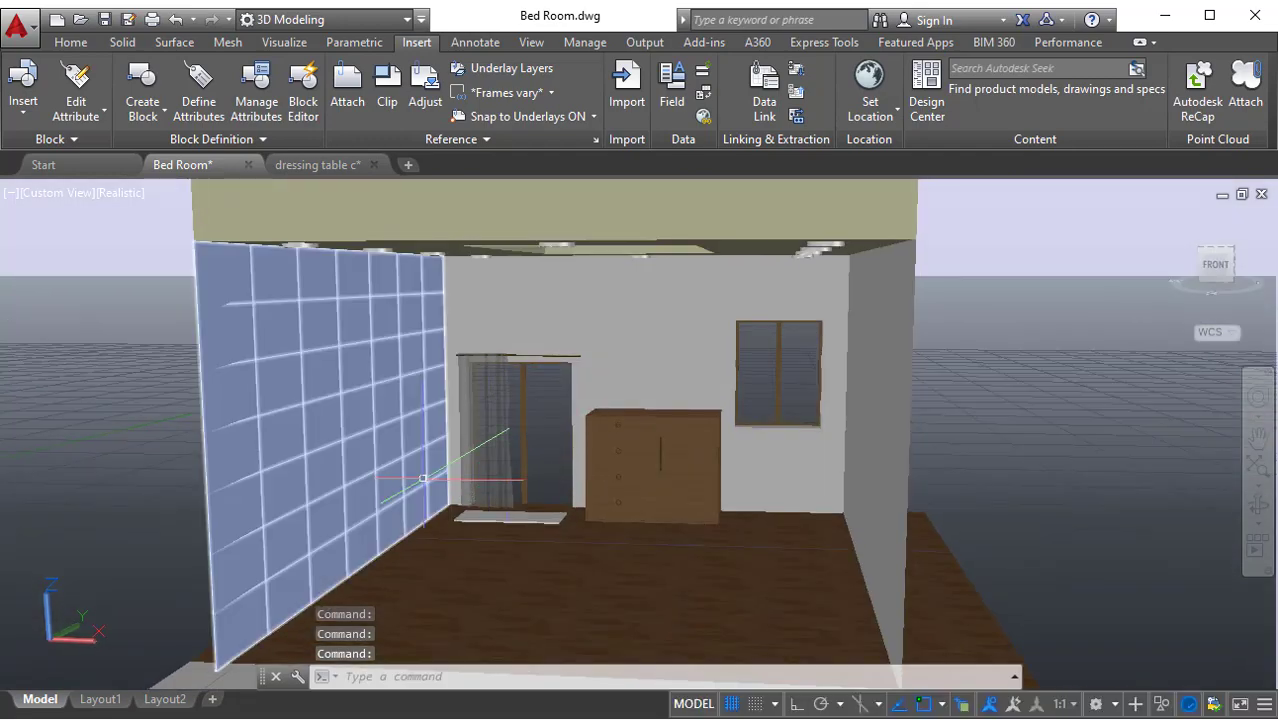
pyautogui.moveTo(374, 513); pyautogui.dragTo(394, 505, button='middle')
pyautogui.keyDown('shift'); pyautogui.moveTo(649, 480); pyautogui.dragTo(371, 282, button='middle'); pyautogui.keyUp('shift')
# Copy the complete dressing table with all its accessories to the clipboard from the dressing table drawing
pyautogui.click(320, 165)
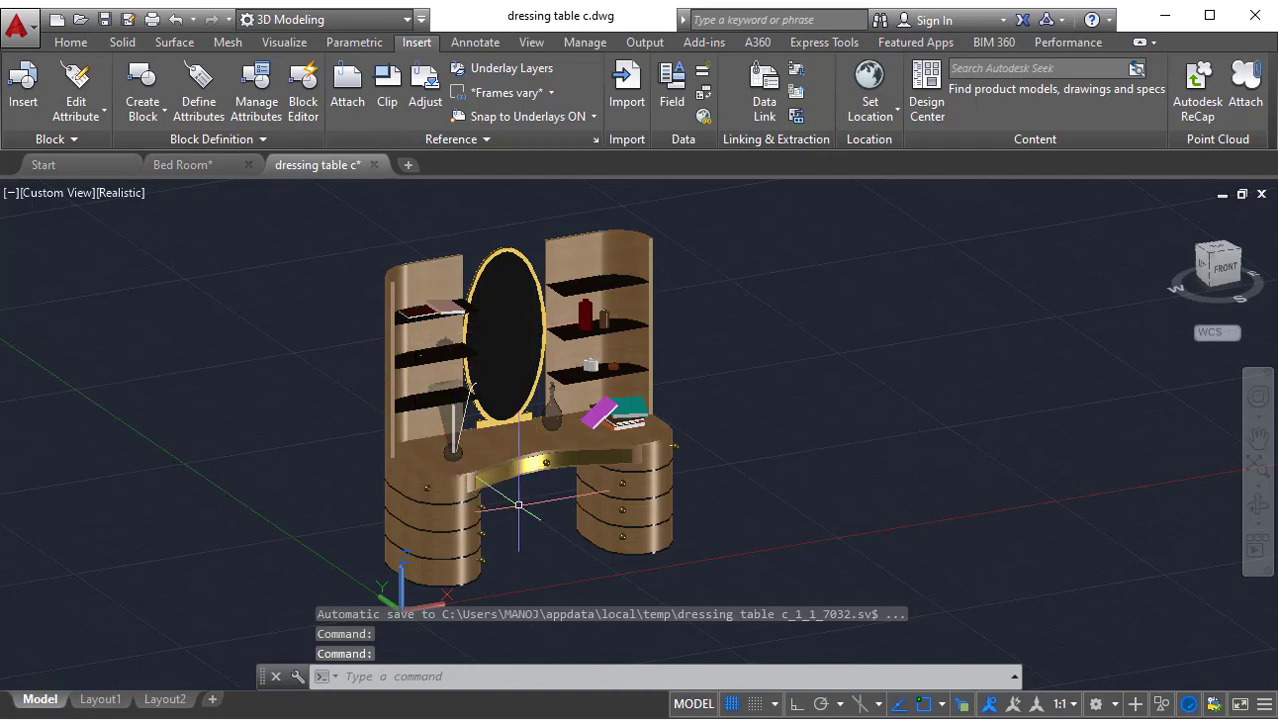
pyautogui.keyDown('shift'); pyautogui.moveTo(600, 470); pyautogui.dragTo(600, 440, button='middle'); pyautogui.keyUp('shift')
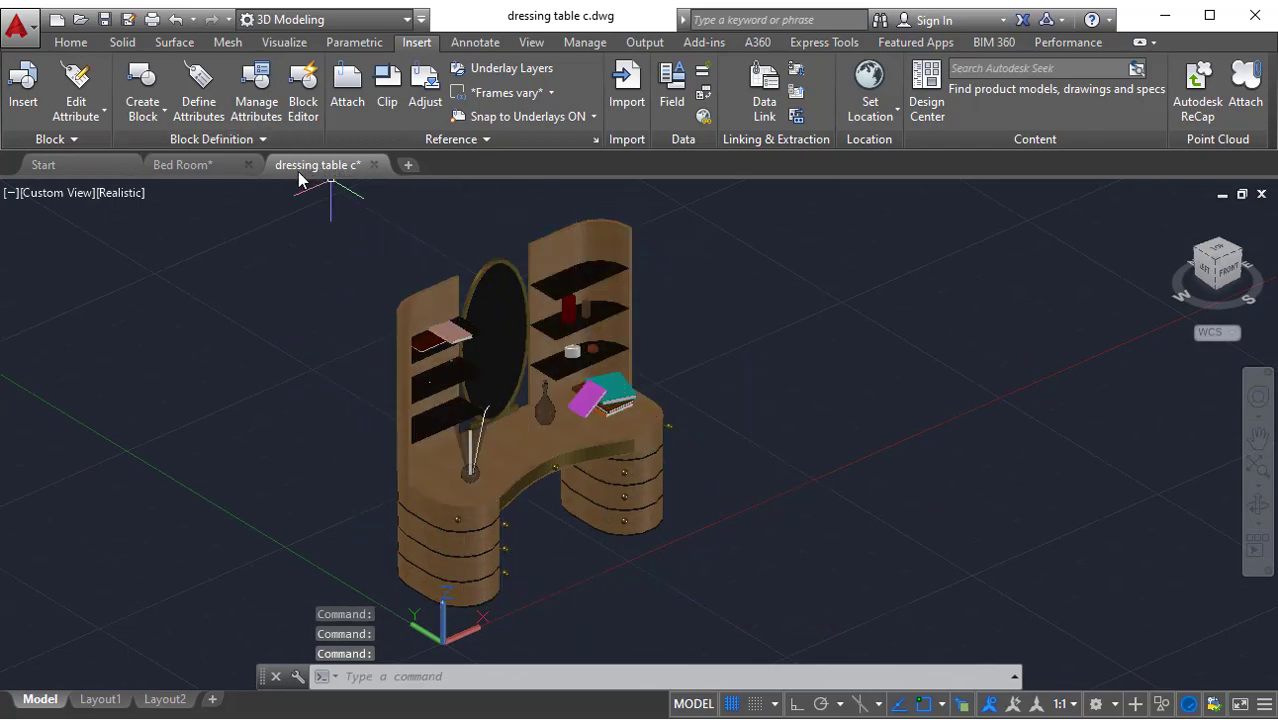
pyautogui.click(174, 165)
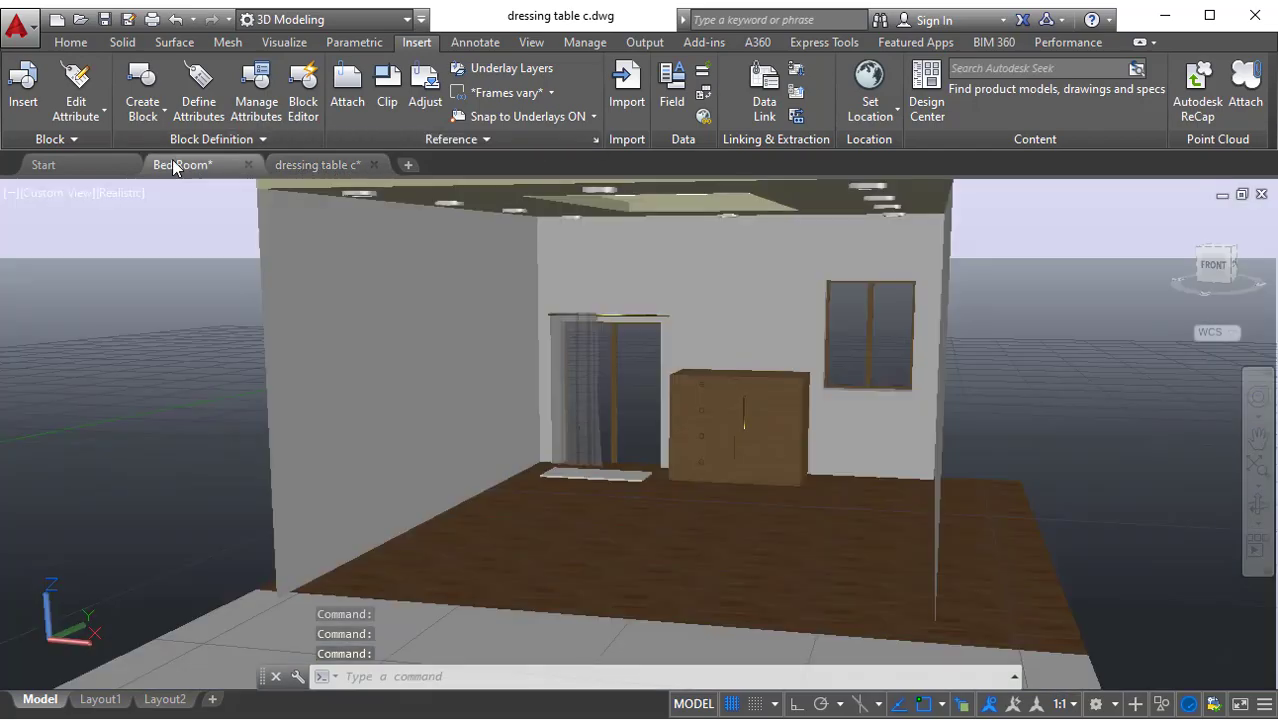
pyautogui.click(353, 168)
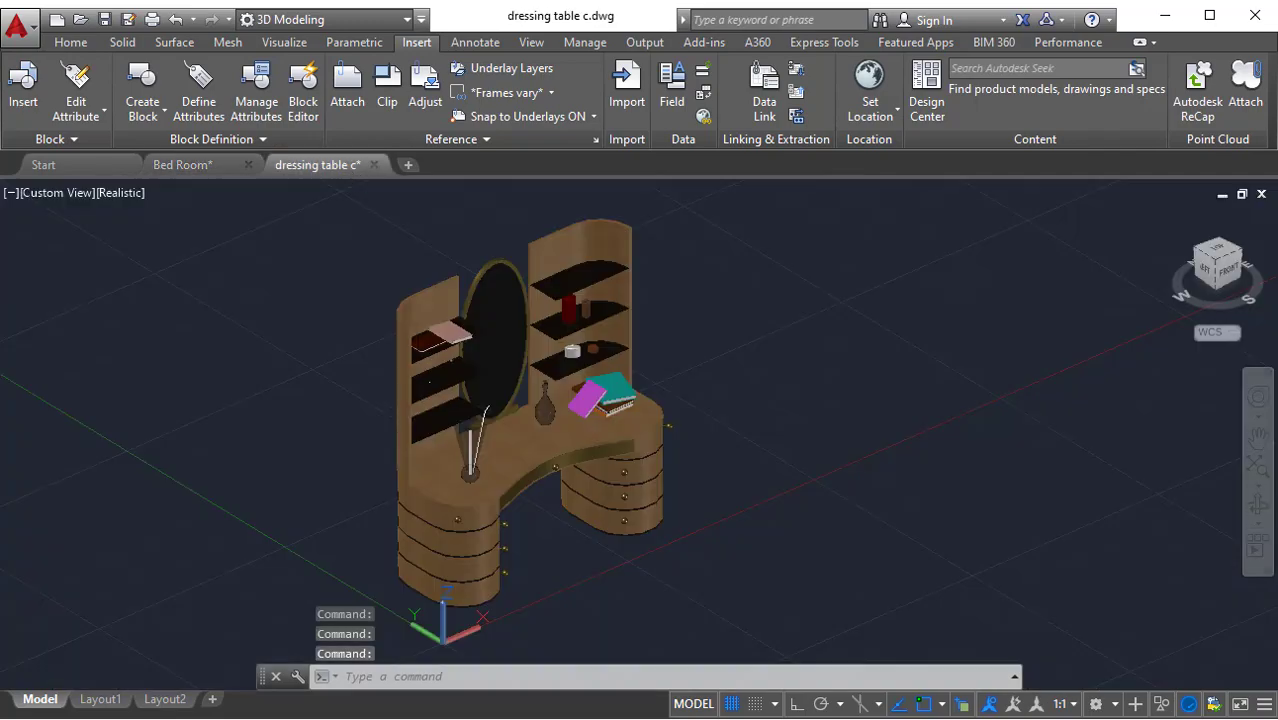
pyautogui.scroll(-2, 707, 588)
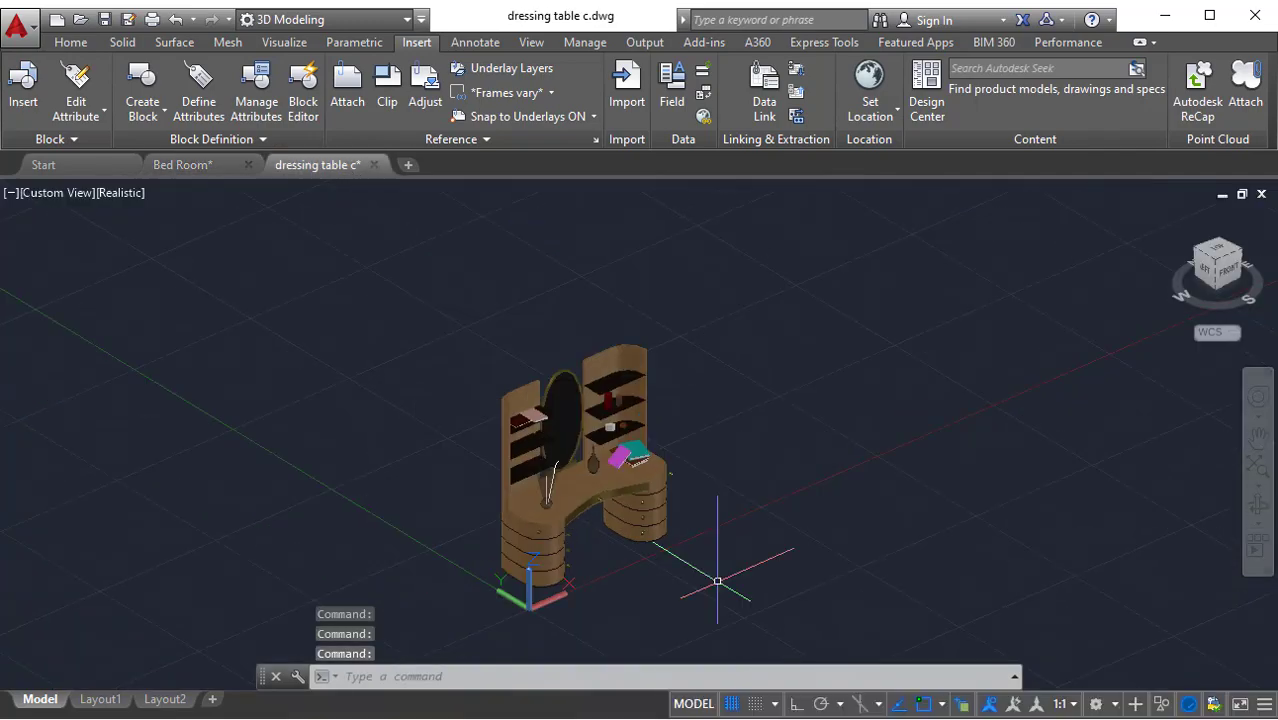
pyautogui.click(707, 588)
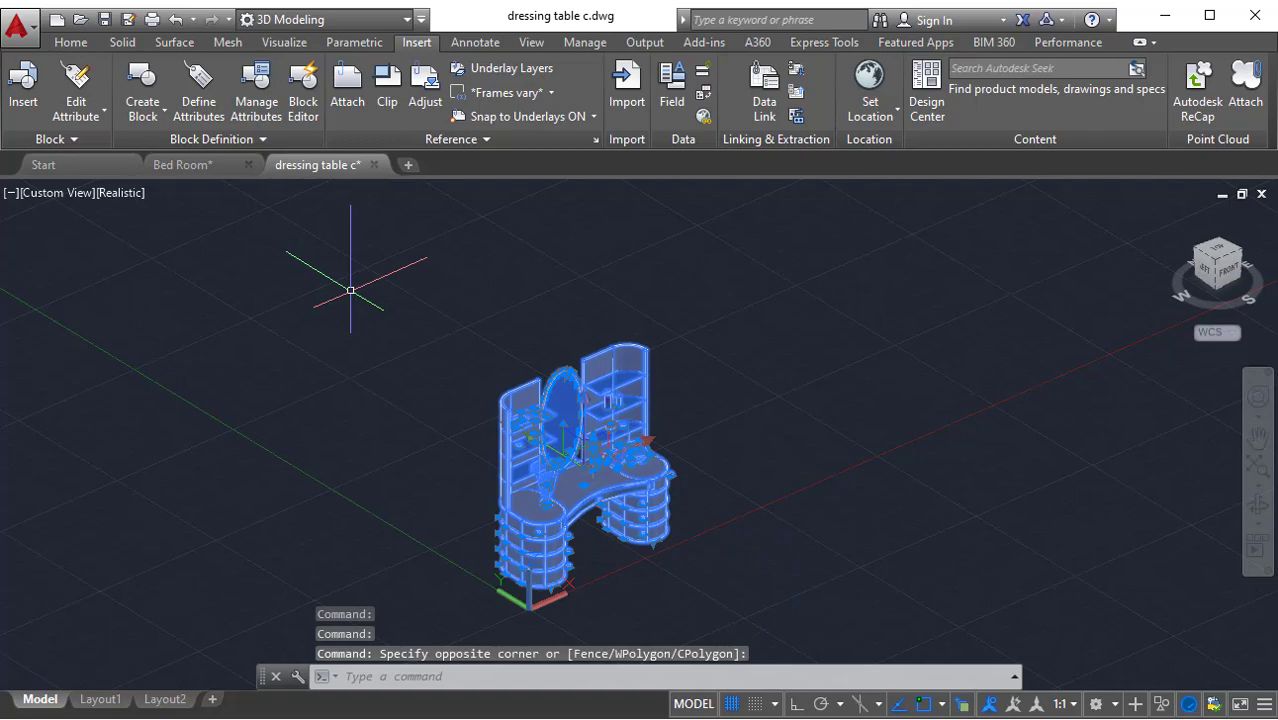
pyautogui.hotkey('ctrl', 'c')
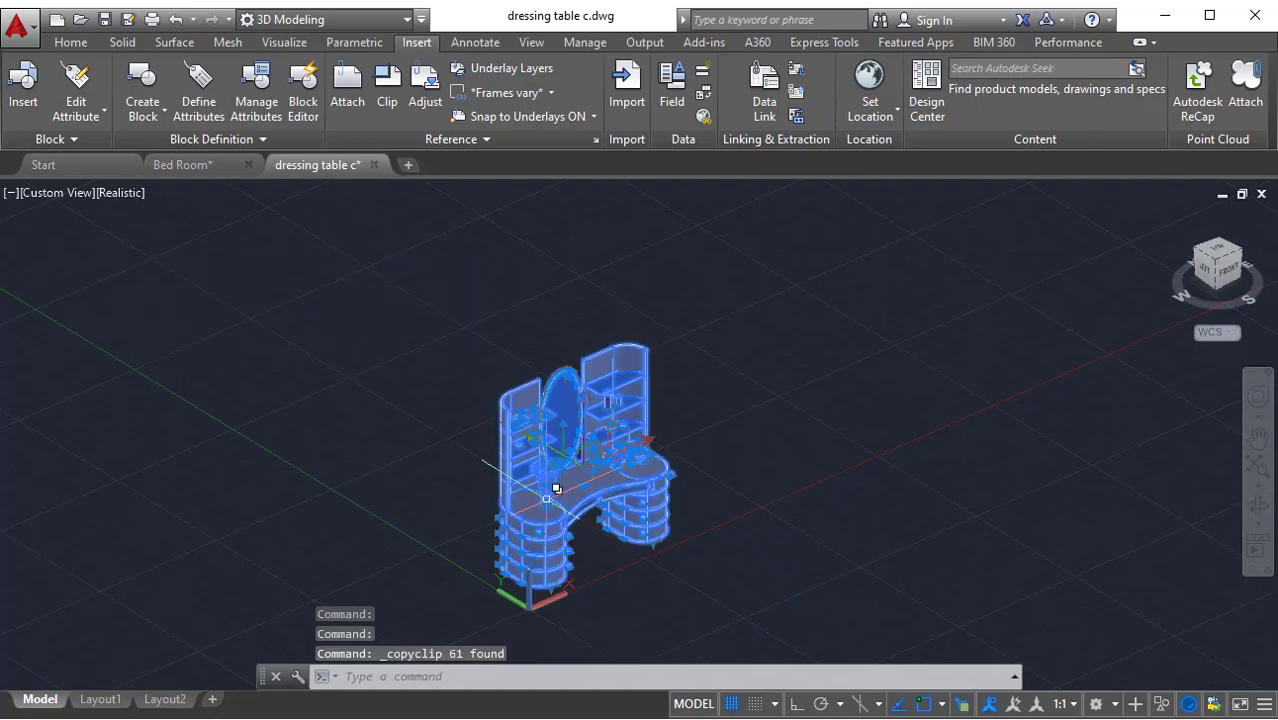
# Paste the copied dressing table into the Bed Room drawing, outside the room beside its left wall
pyautogui.click(172, 166)
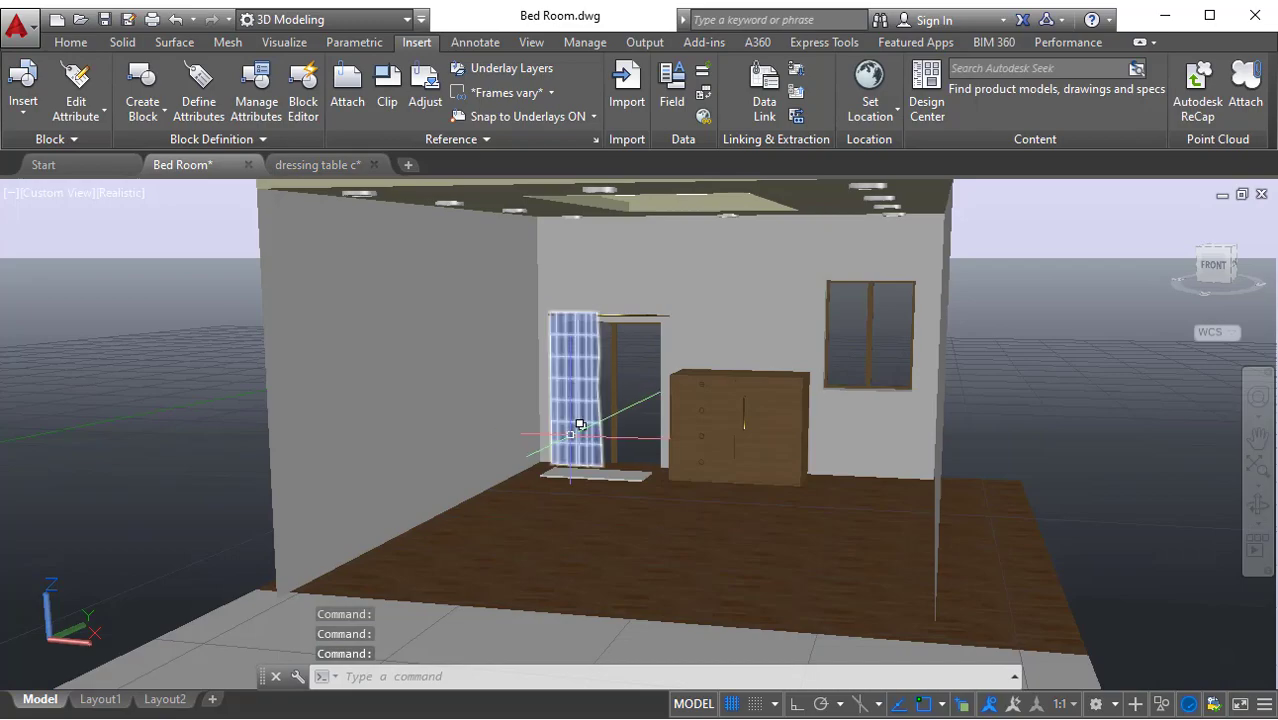
pyautogui.keyDown('shift'); pyautogui.moveTo(511, 455); pyautogui.dragTo(516, 491, button='middle'); pyautogui.keyUp('shift')
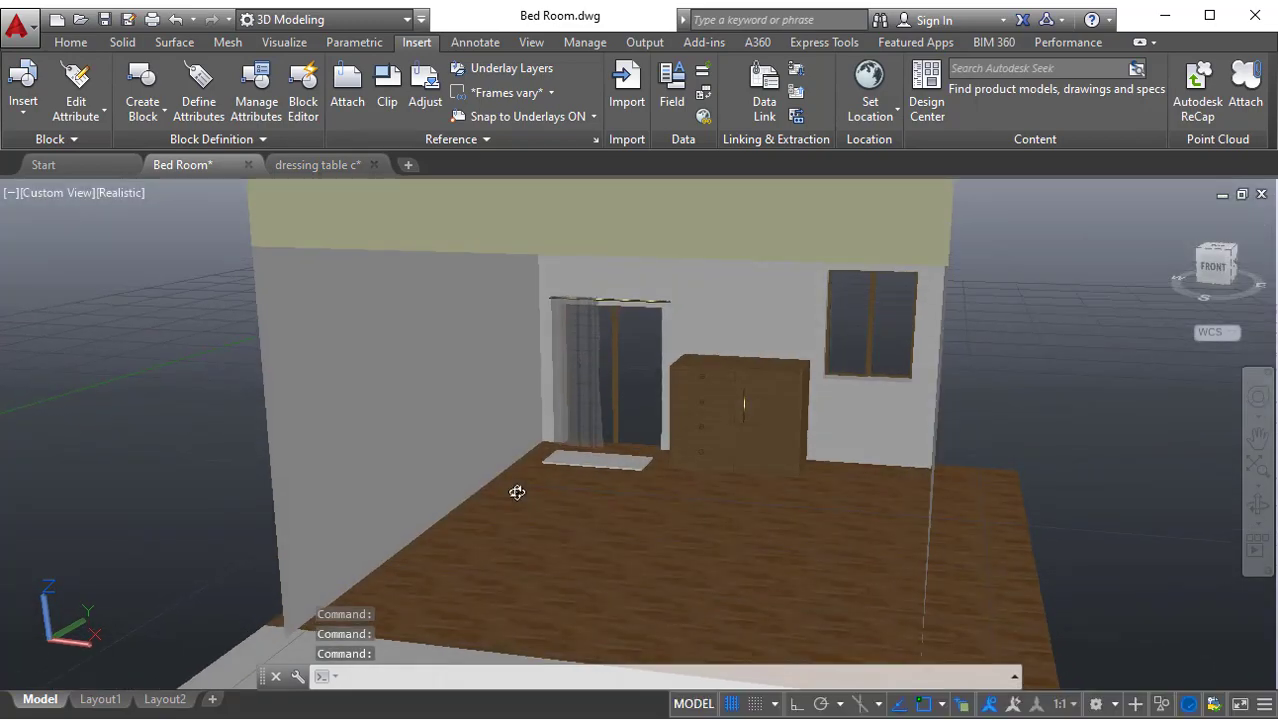
pyautogui.scroll(-3, 530, 505)
pyautogui.moveTo(562, 527); pyautogui.dragTo(585, 497, button='middle')
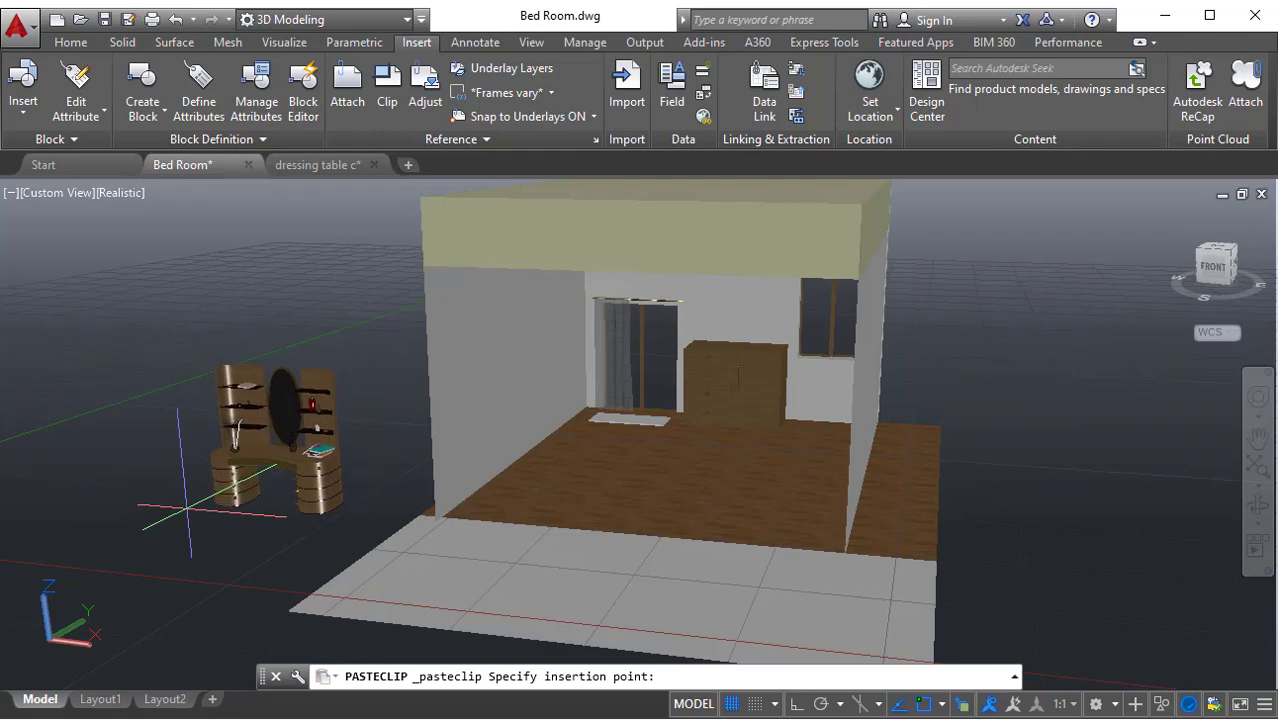
pyautogui.click(233, 508)
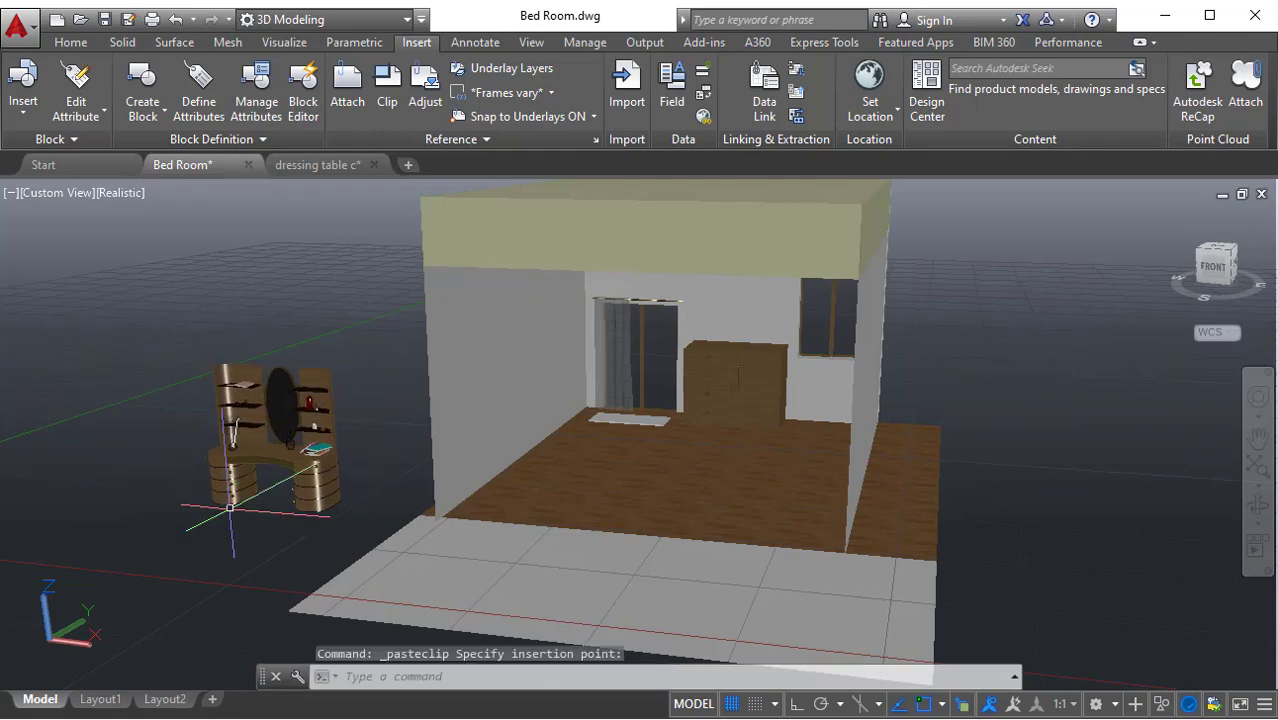
# Select all parts of the pasted dressing table beside the room and erase them
pyautogui.keyDown('shift'); pyautogui.moveTo(312, 516); pyautogui.dragTo(543, 433, button='middle'); pyautogui.keyUp('shift')
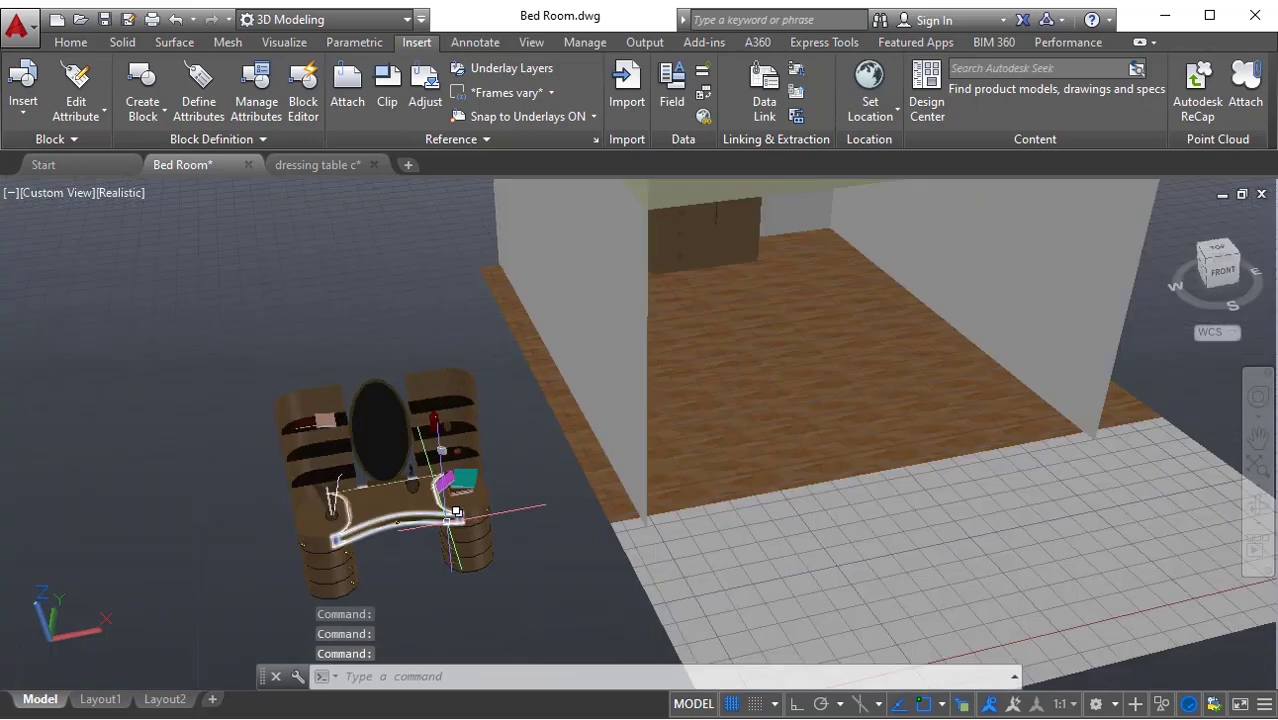
pyautogui.moveTo(426, 532); pyautogui.dragTo(462, 459, button='middle')
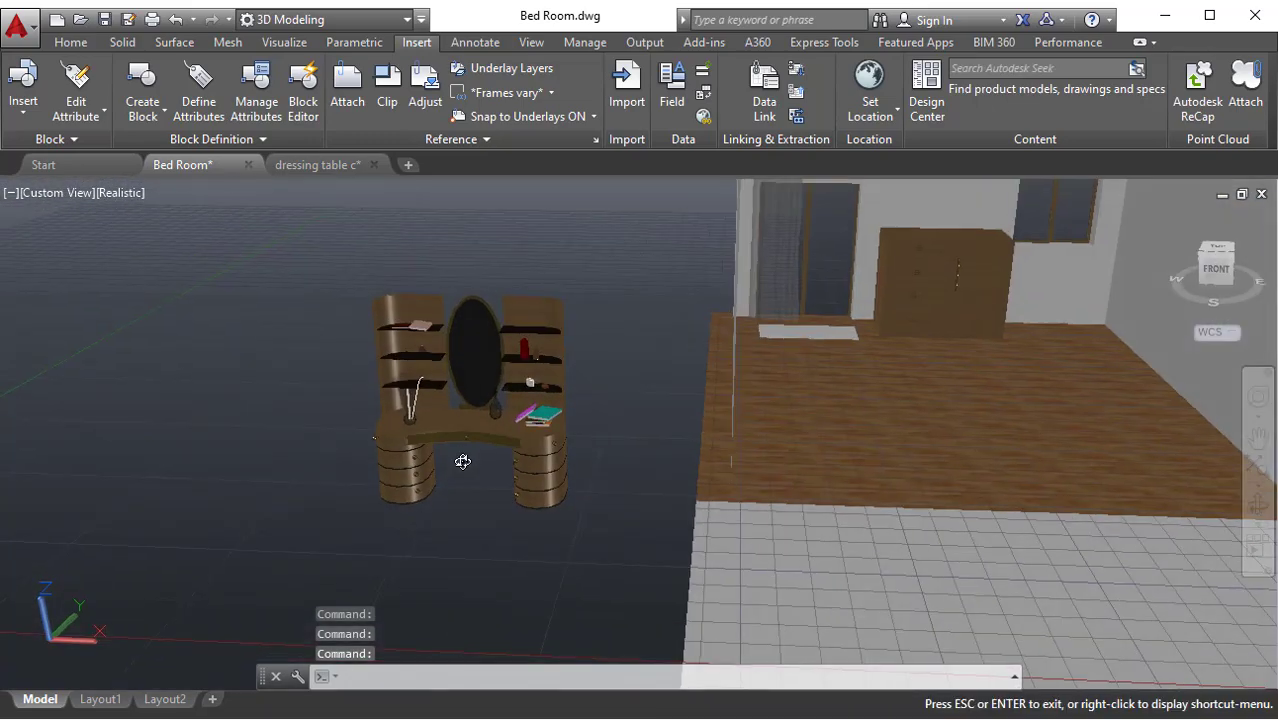
pyautogui.scroll(3, 530, 425)
pyautogui.click(602, 590)
pyautogui.click(194, 209)
pyautogui.press('Delete')
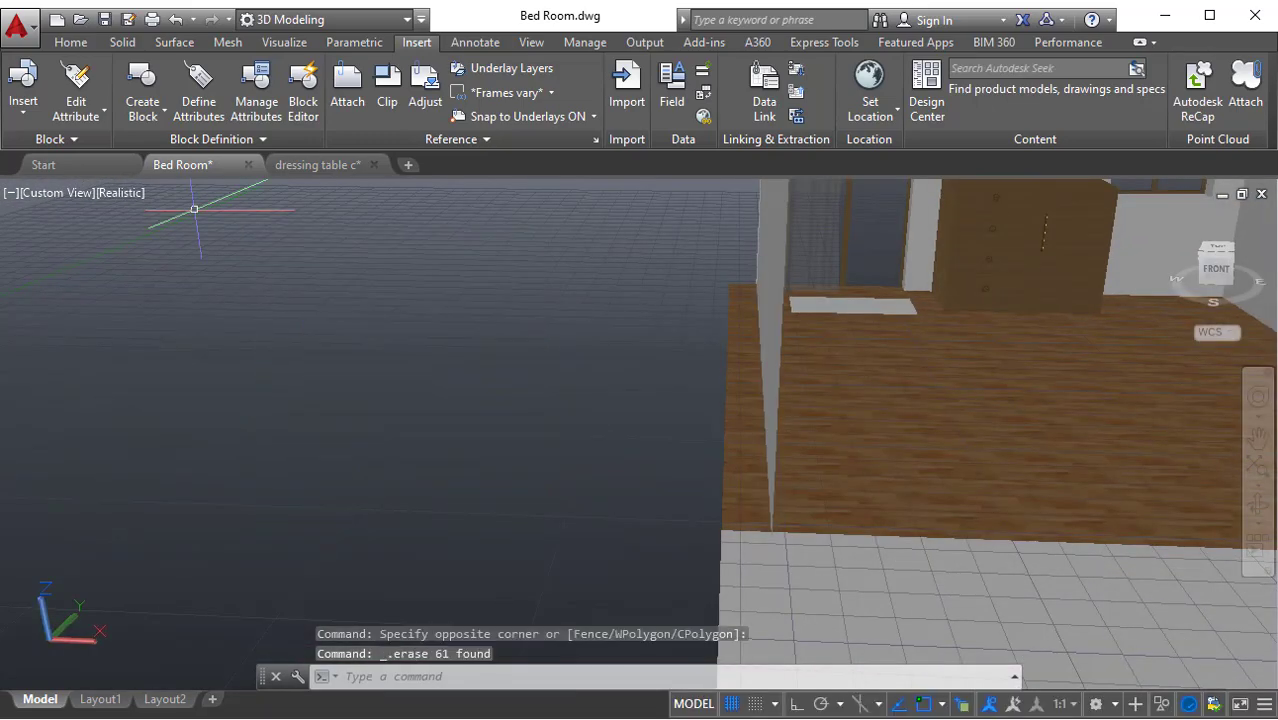
# Start Write Block in the dressing table drawing and pick a base point in front of the table, at about X 42.33, Y -2.71, Z 0
pyautogui.click(318, 164)
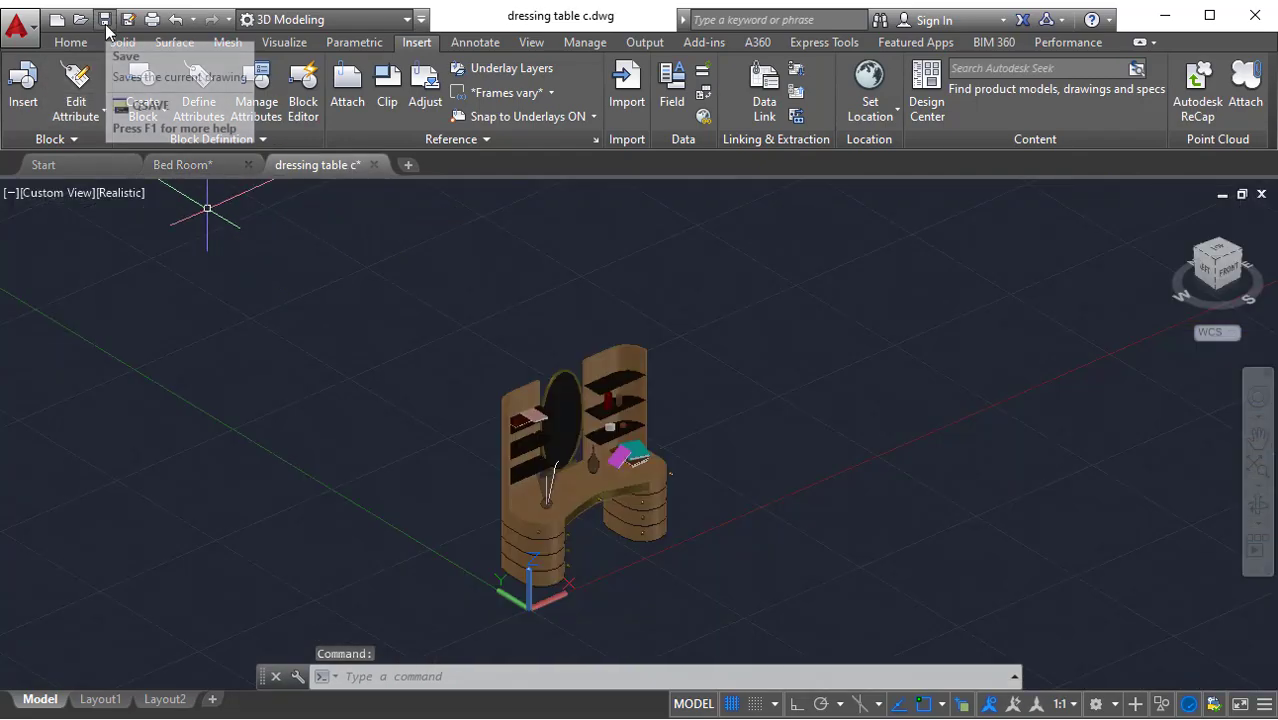
pyautogui.keyDown('shift'); pyautogui.moveTo(757, 464); pyautogui.dragTo(733, 375, button='middle'); pyautogui.keyUp('shift')
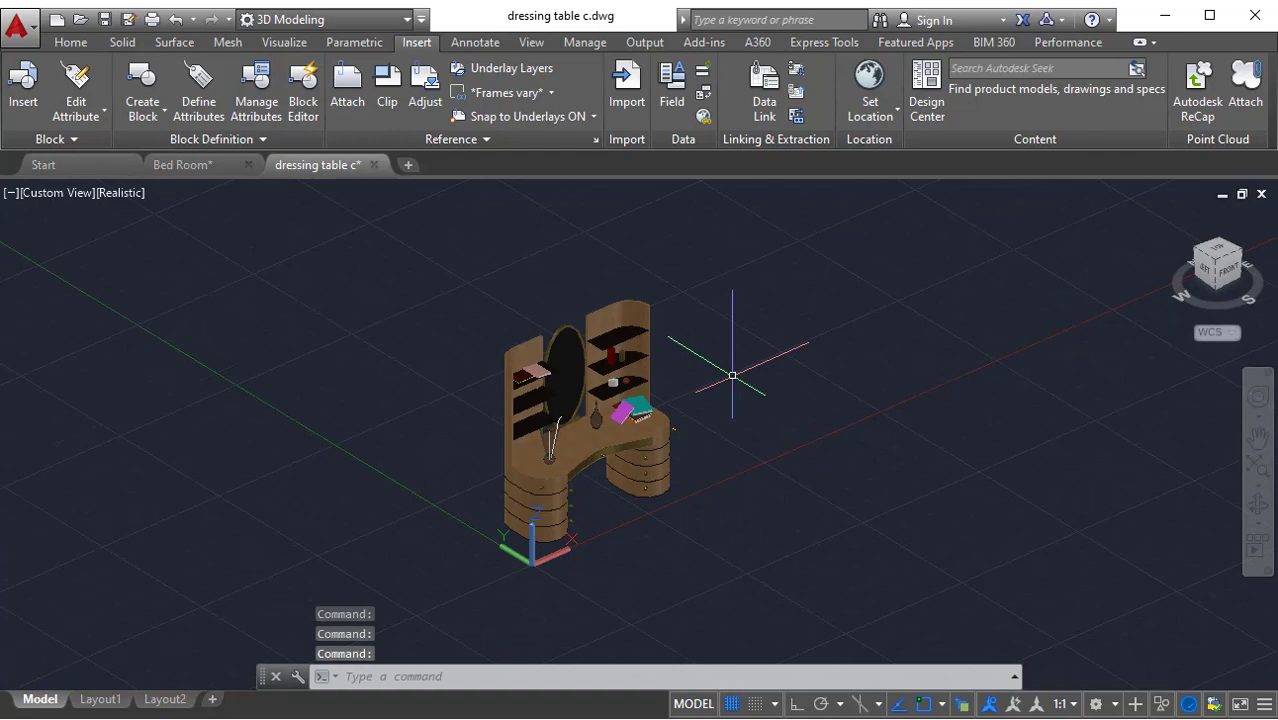
pyautogui.write('wb')
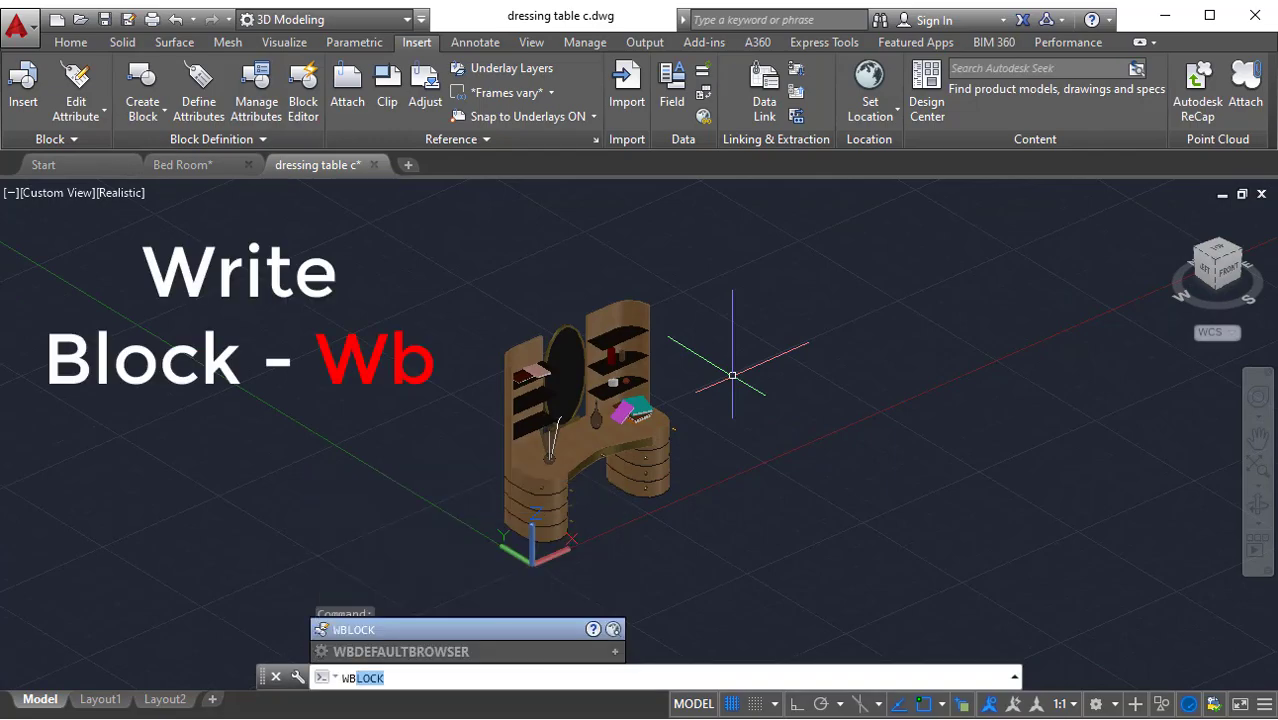
pyautogui.press('Return')
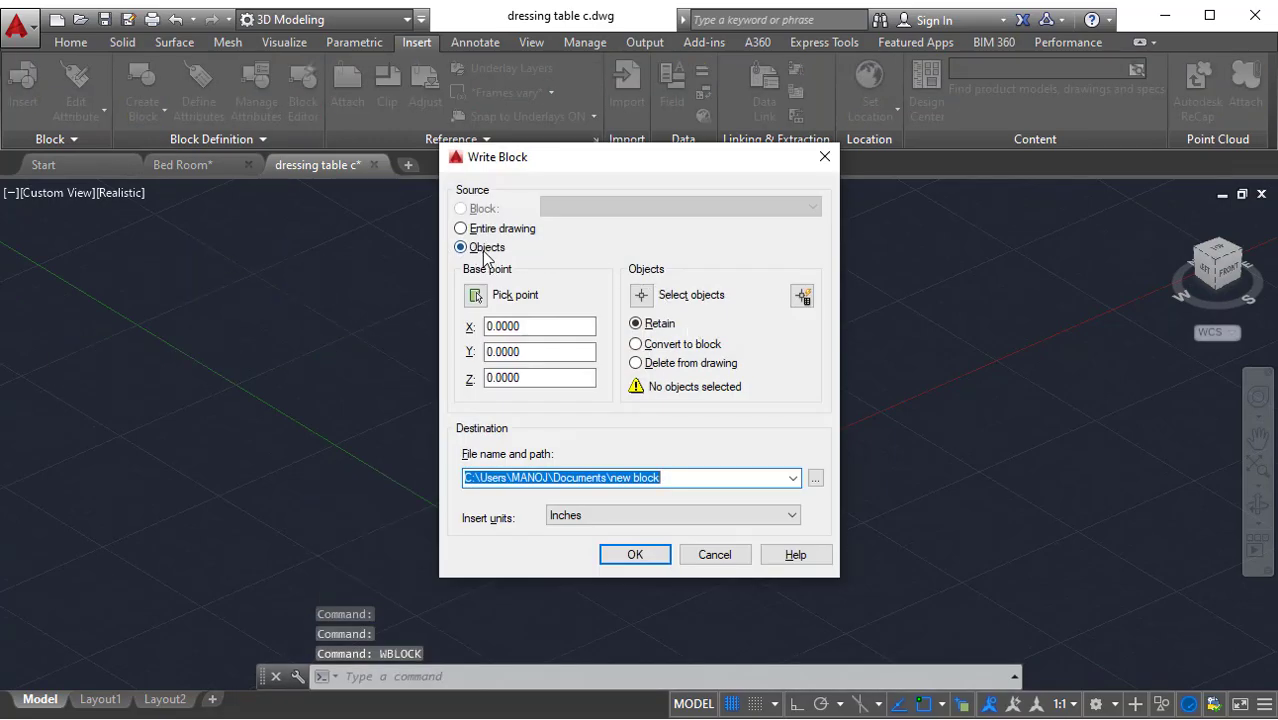
pyautogui.click(478, 295)
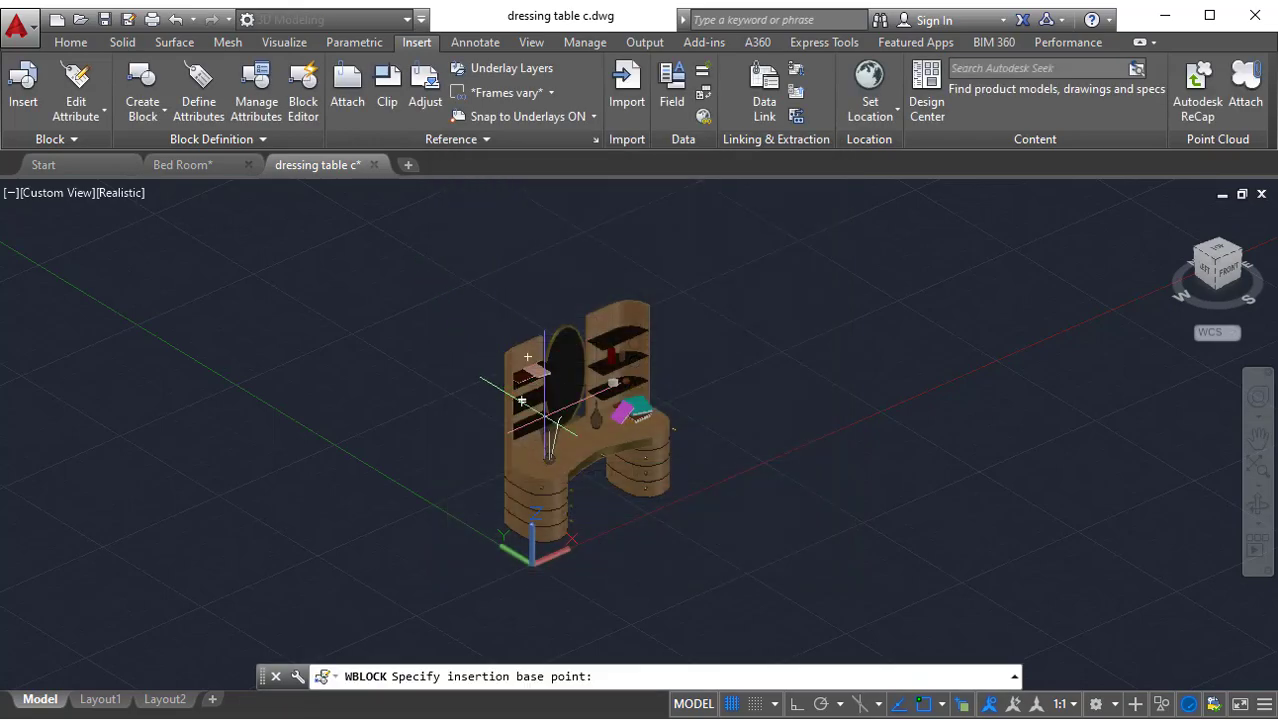
pyautogui.click(615, 536)
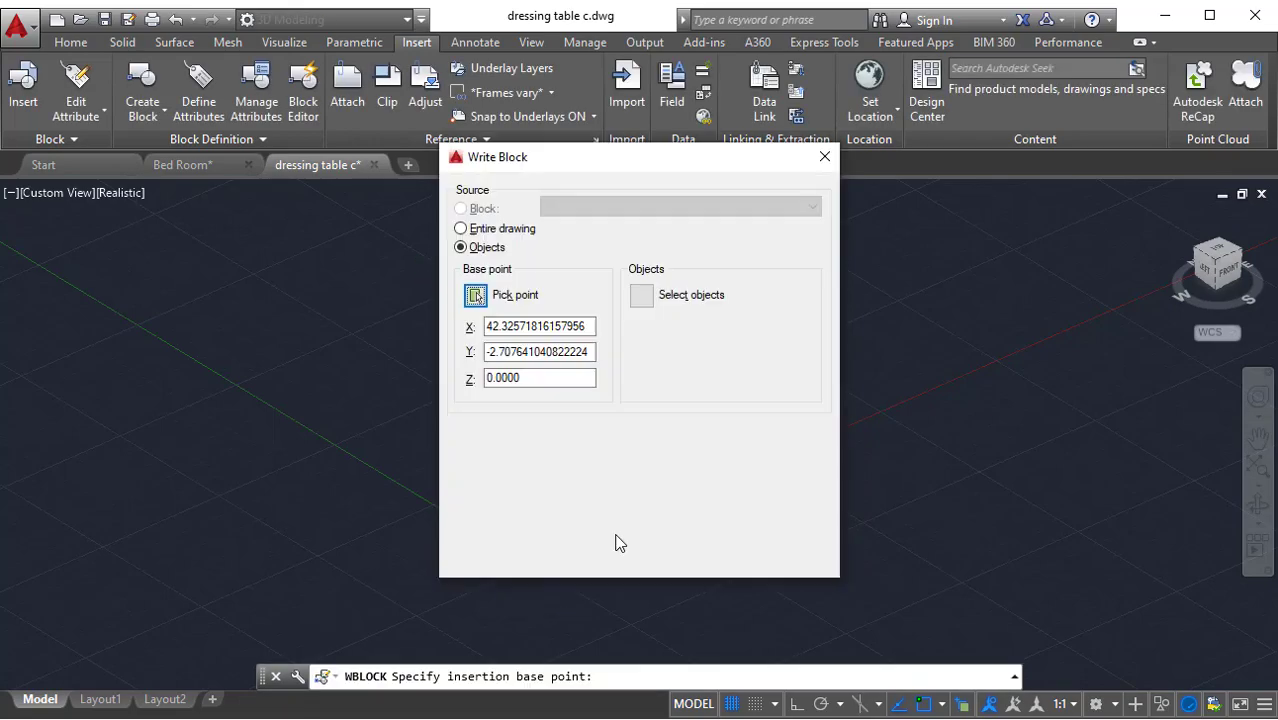
# Select the whole dressing table with all its accessories as the objects for the block
pyautogui.click(641, 295)
pyautogui.click(770, 562)
pyautogui.click(400, 249)
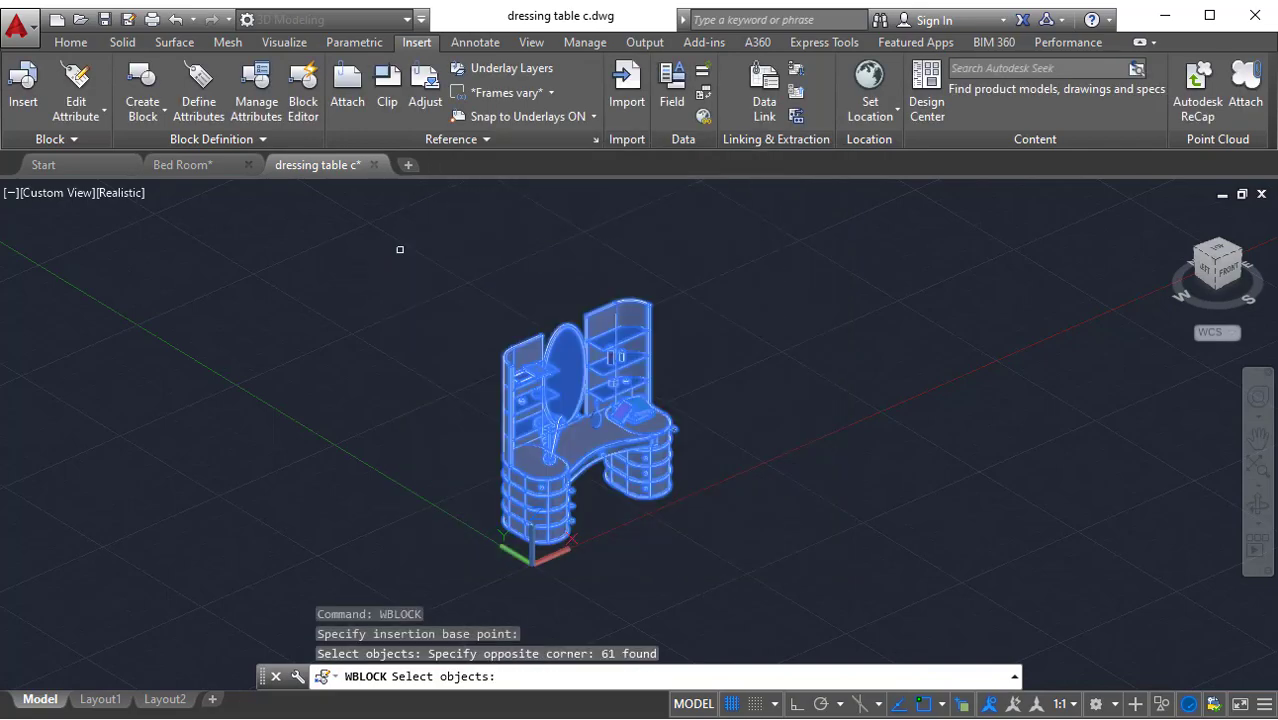
pyautogui.press('Return')
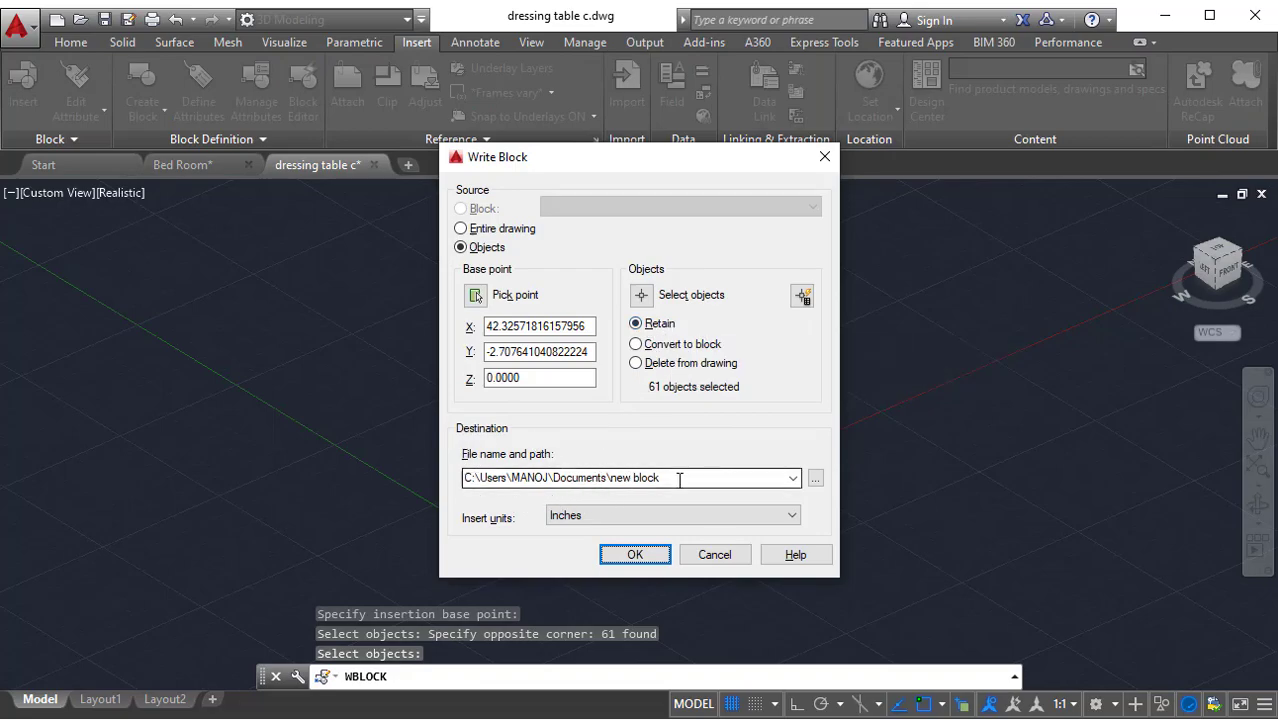
# Write the block out as a drawing file named dressing table in the AutoCAD Tutorials folder
pyautogui.click(815, 479)
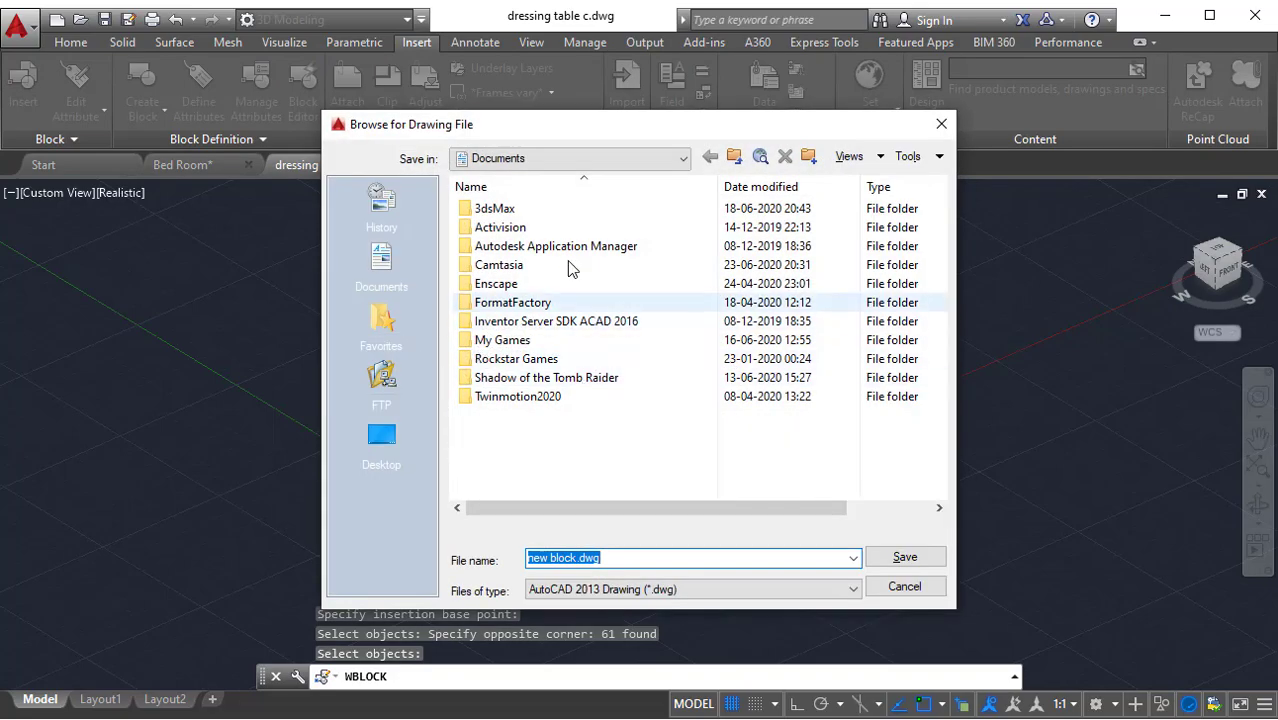
pyautogui.click(676, 158)
pyautogui.click(576, 306)
pyautogui.doubleClick(500, 227)
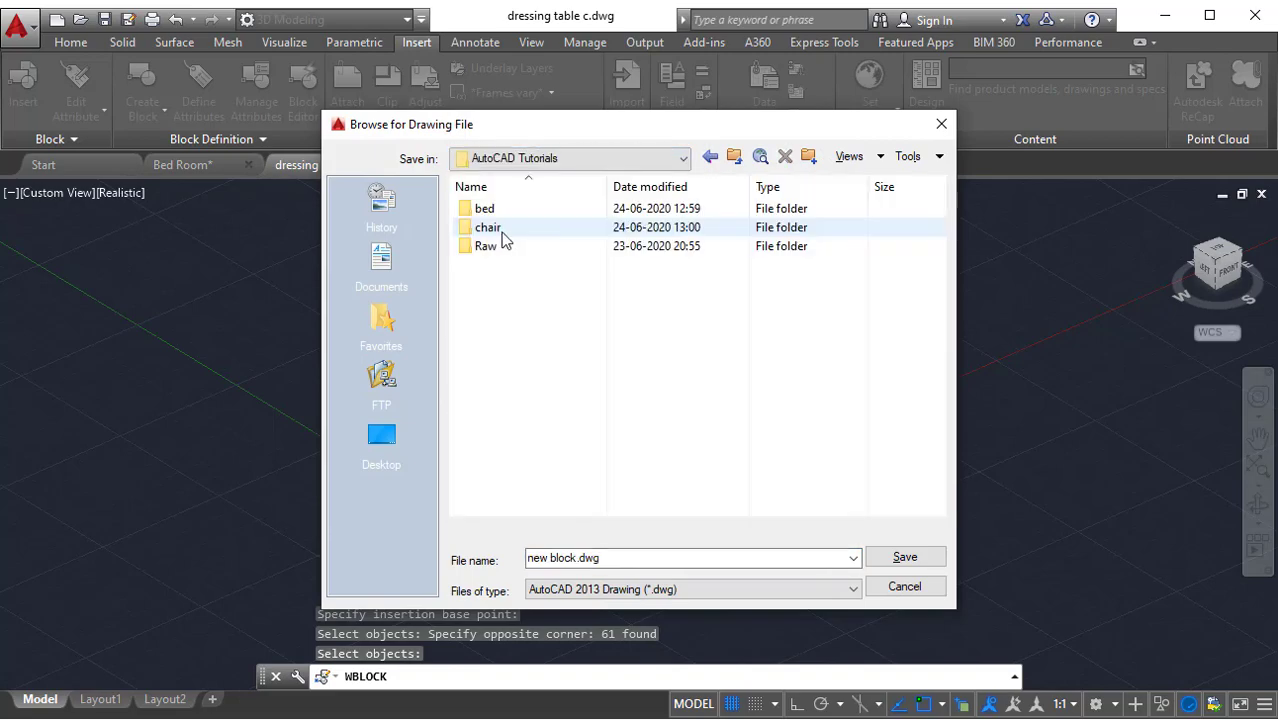
pyautogui.click(649, 562)
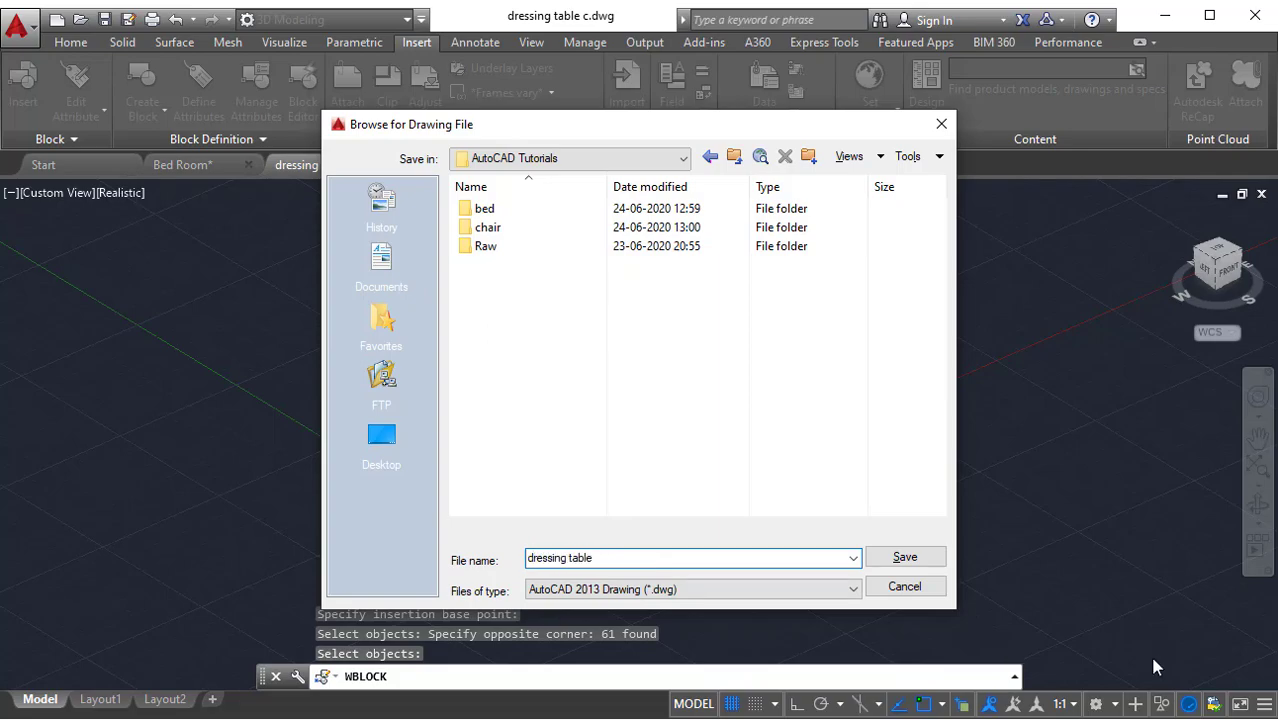
pyautogui.click(895, 560)
pyautogui.click(634, 556)
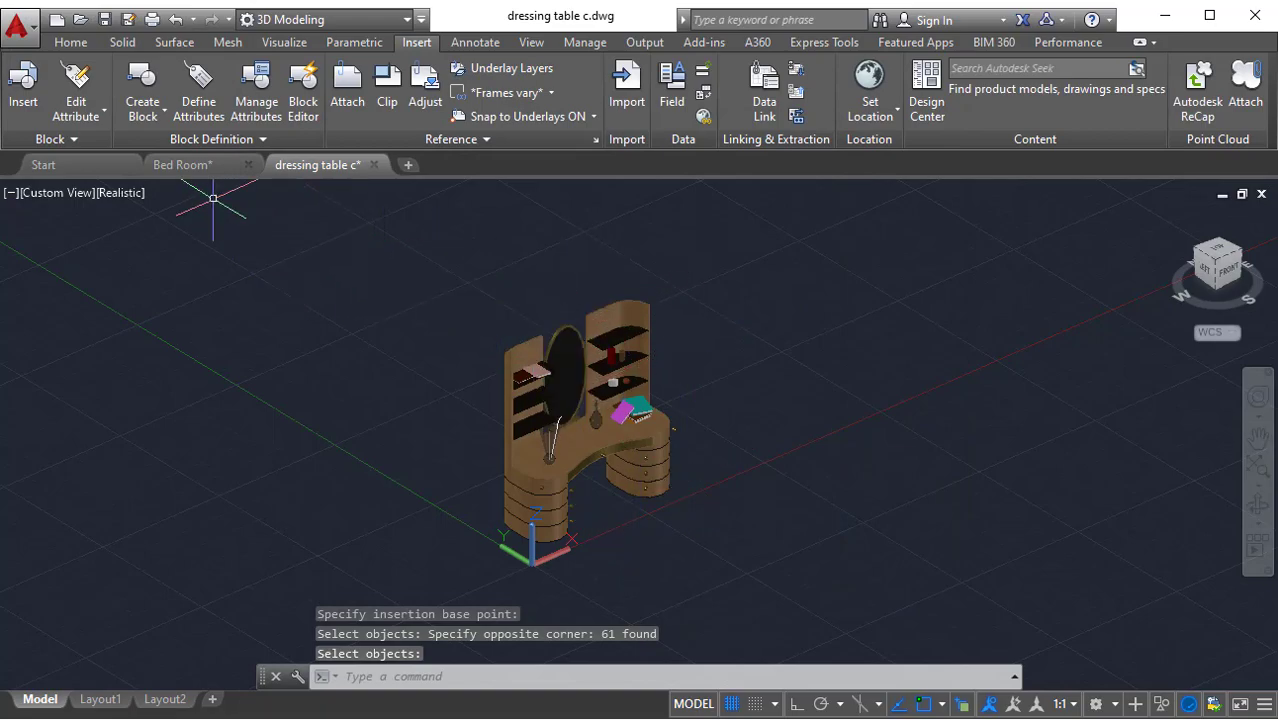
# Switch to the Bed Room drawing, start Insert and check the names of the blocks already available
pyautogui.click(190, 164)
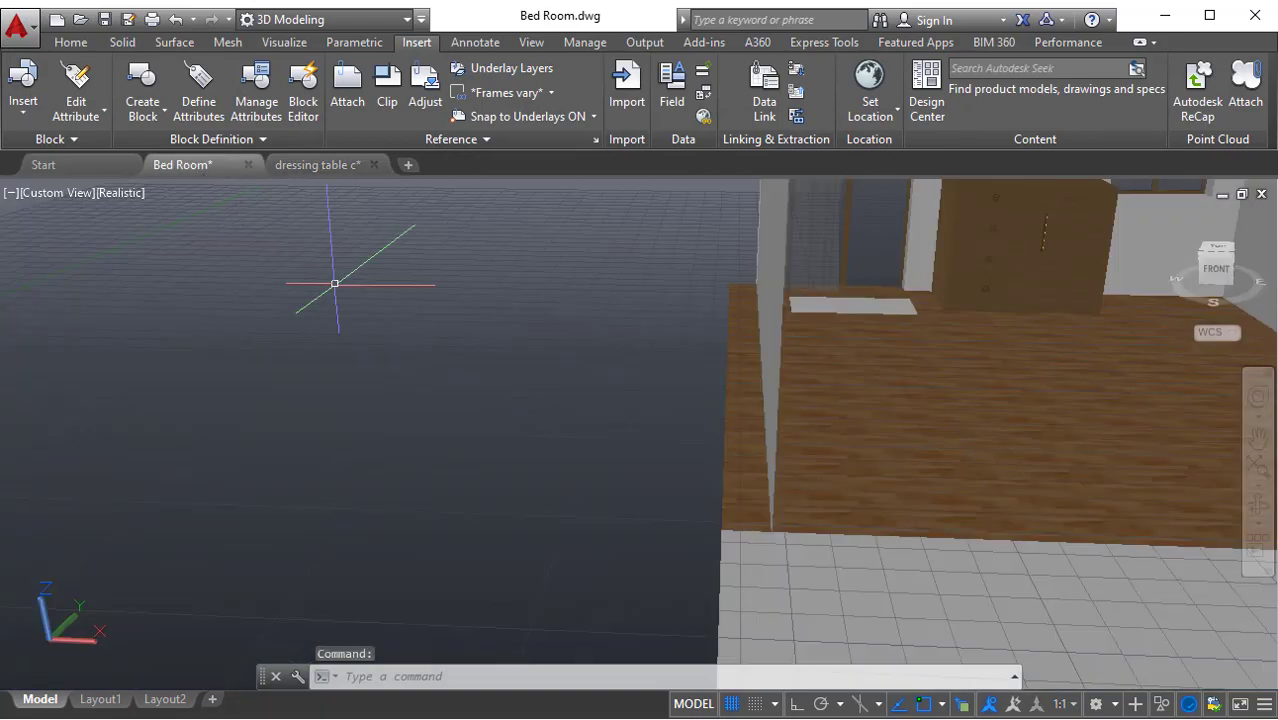
pyautogui.moveTo(922, 518); pyautogui.dragTo(736, 471, button='middle')
pyautogui.scroll(-5, 686, 558)
pyautogui.keyDown('shift'); pyautogui.moveTo(612, 395); pyautogui.dragTo(690, 446, button='middle'); pyautogui.keyUp('shift')
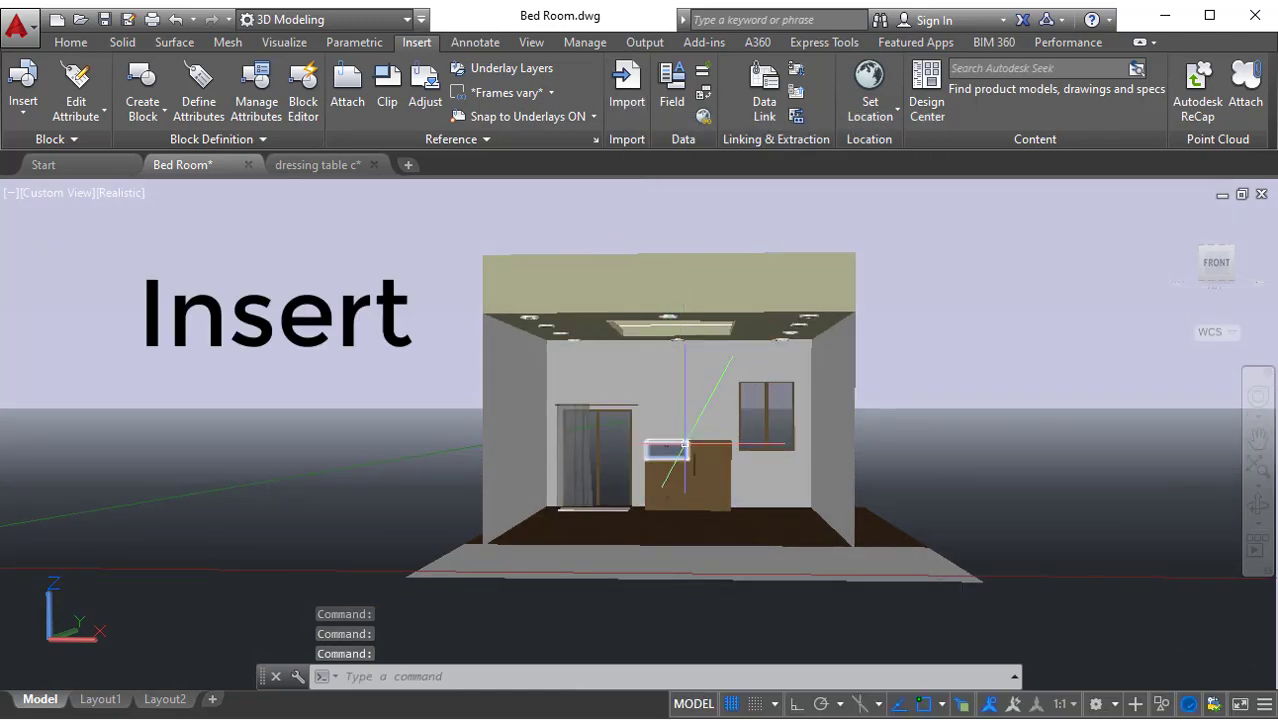
pyautogui.write('I')
pyautogui.press('Return')
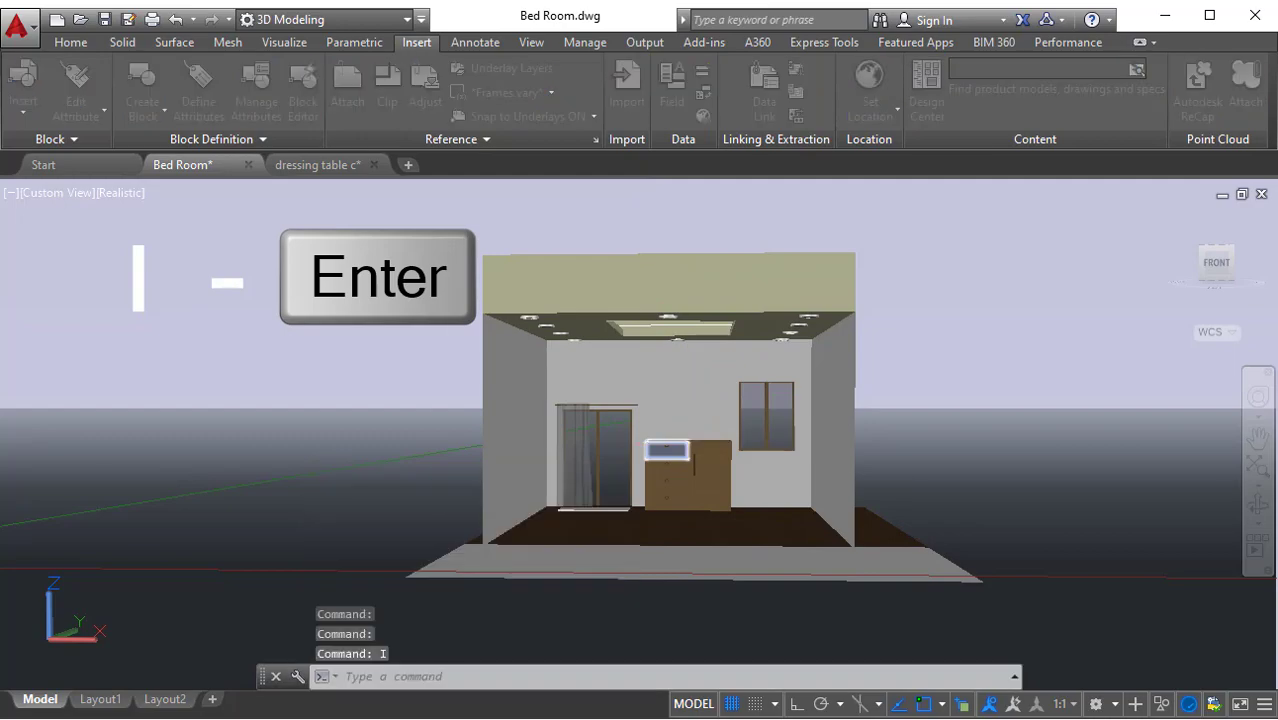
pyautogui.click(676, 244)
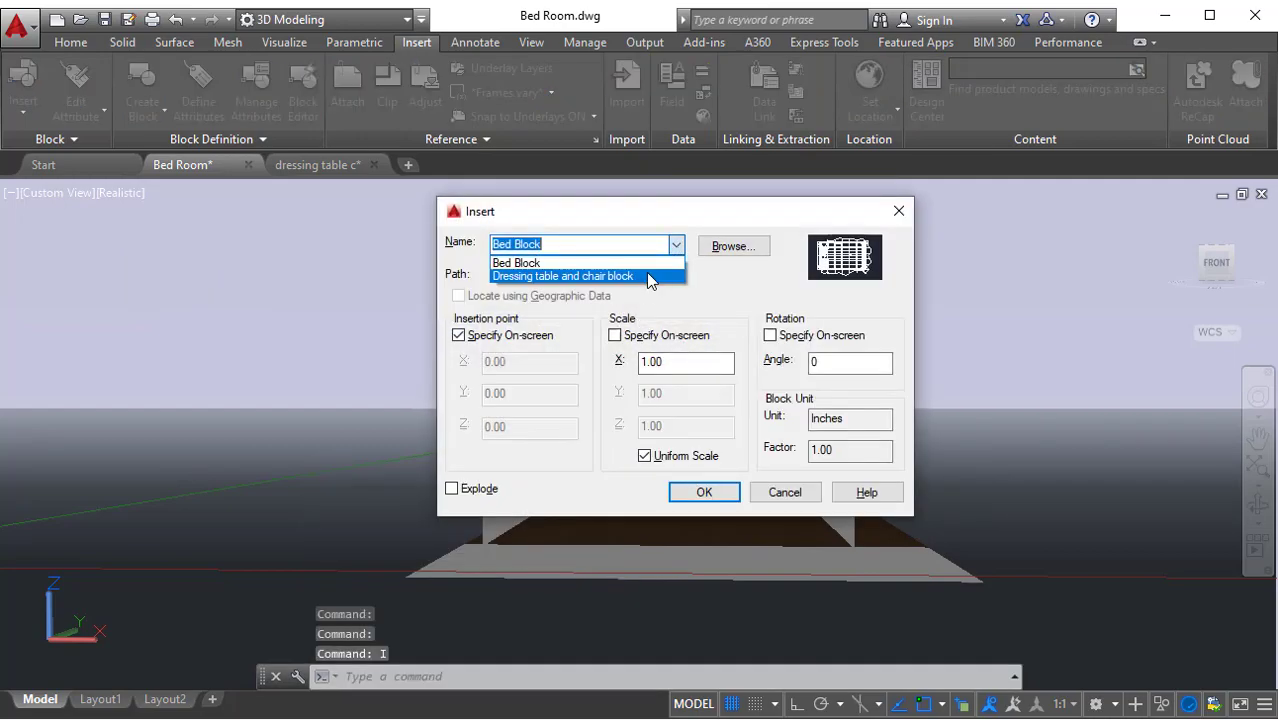
pyautogui.click(700, 291)
pyautogui.click(675, 246)
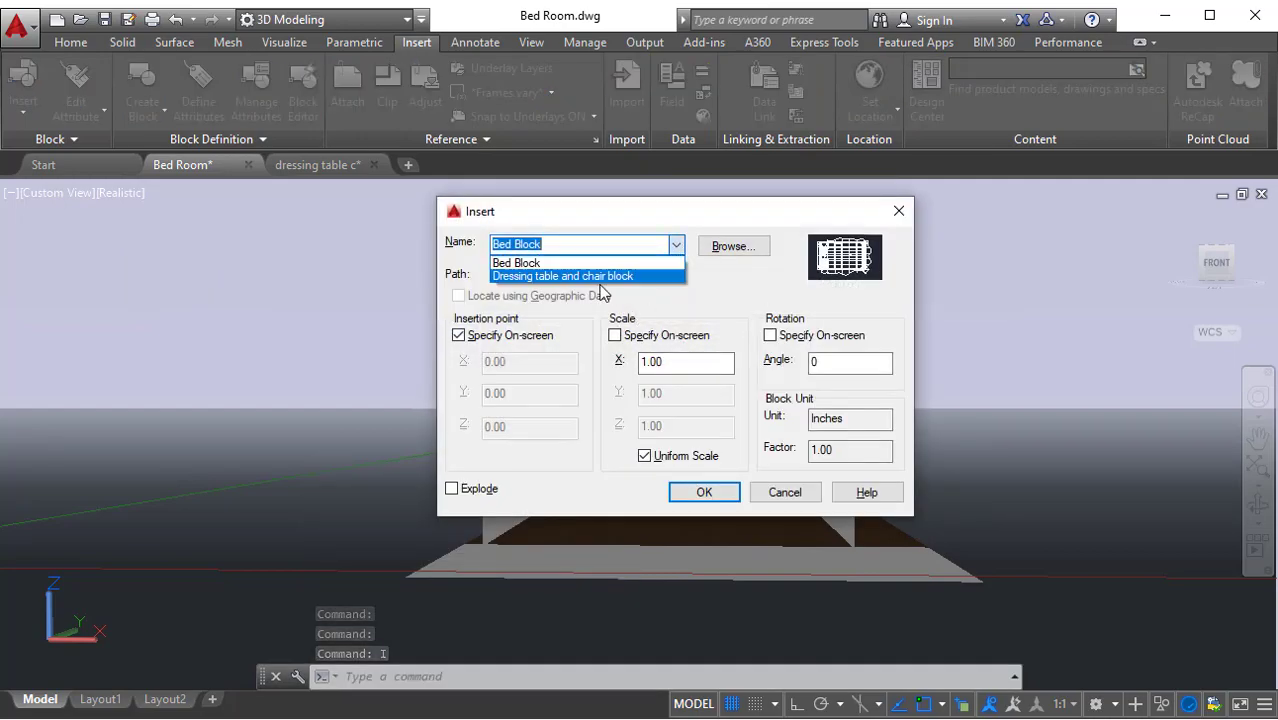
pyautogui.click(702, 288)
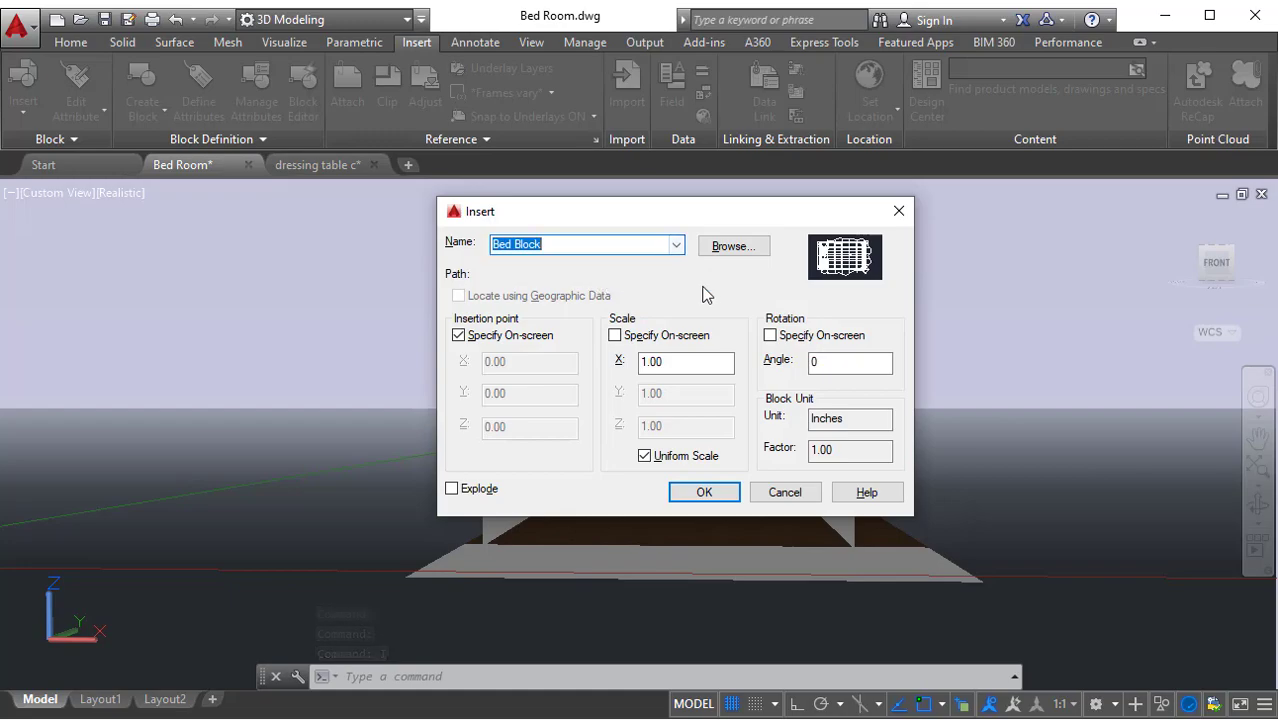
# Choose the dressing table drawing from F:\AutoCAD Tutorials as the block to insert
pyautogui.click(741, 246)
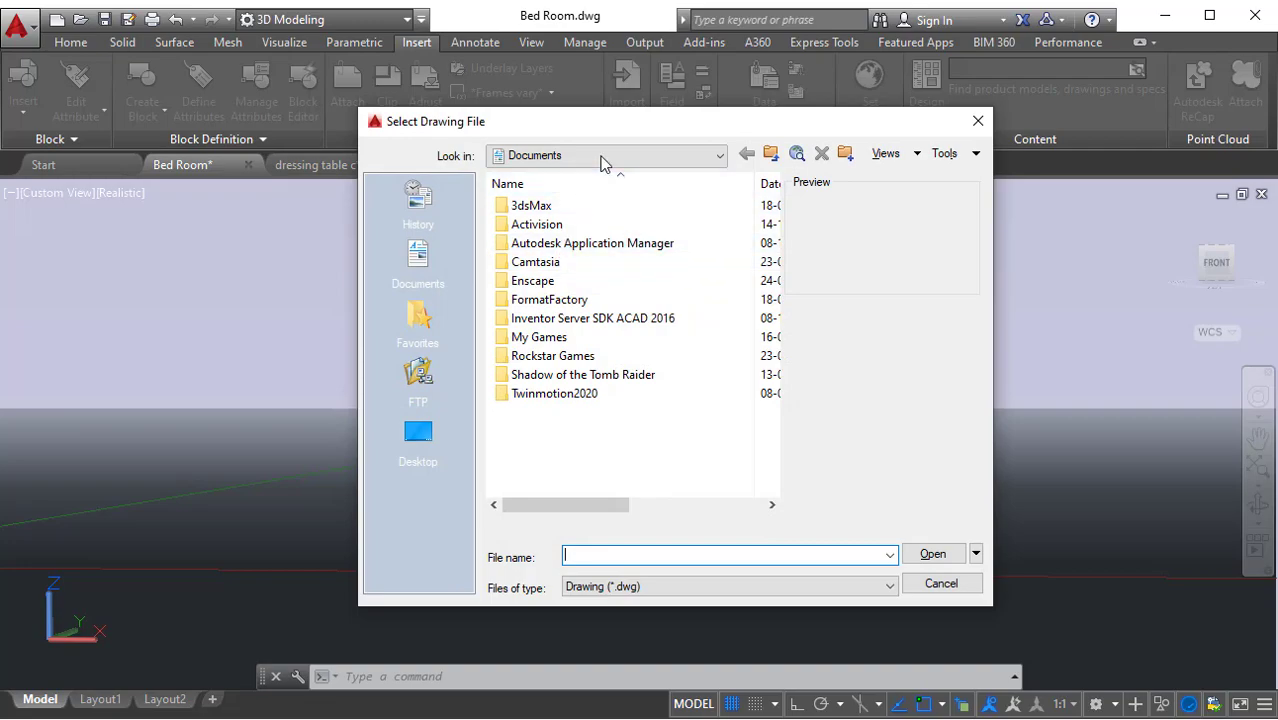
pyautogui.click(602, 158)
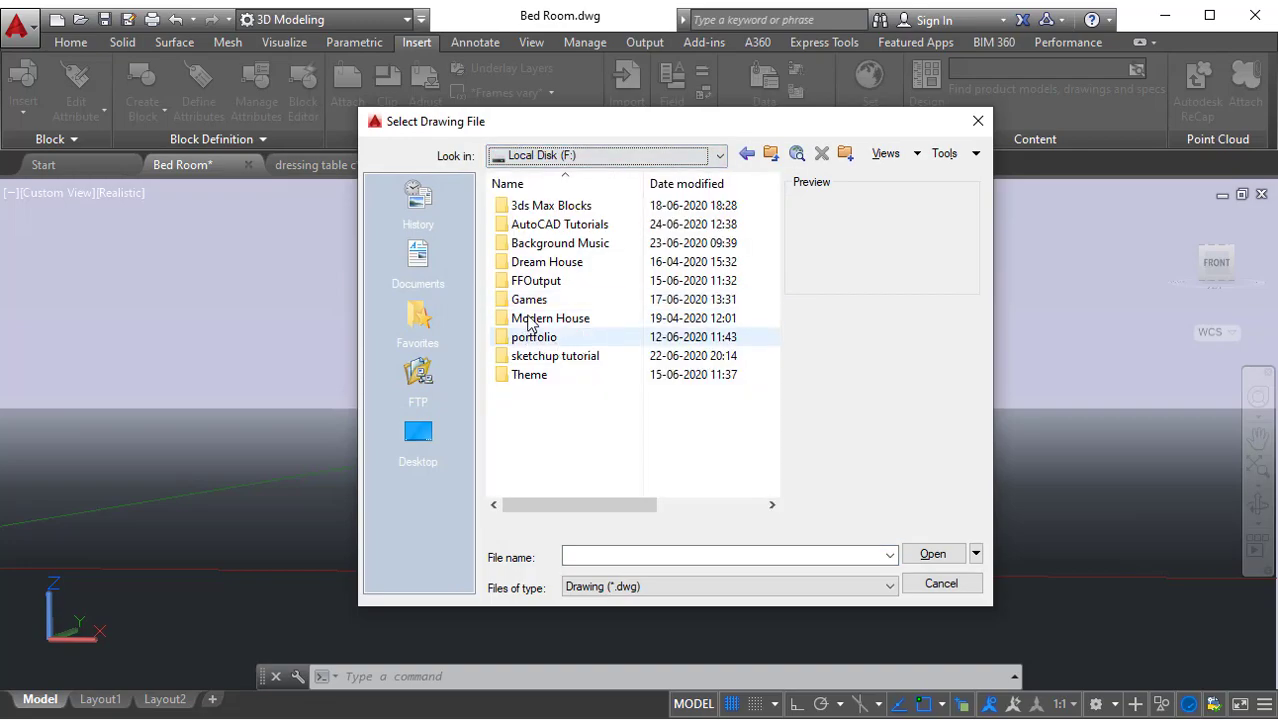
pyautogui.doubleClick(552, 225)
pyautogui.click(540, 262)
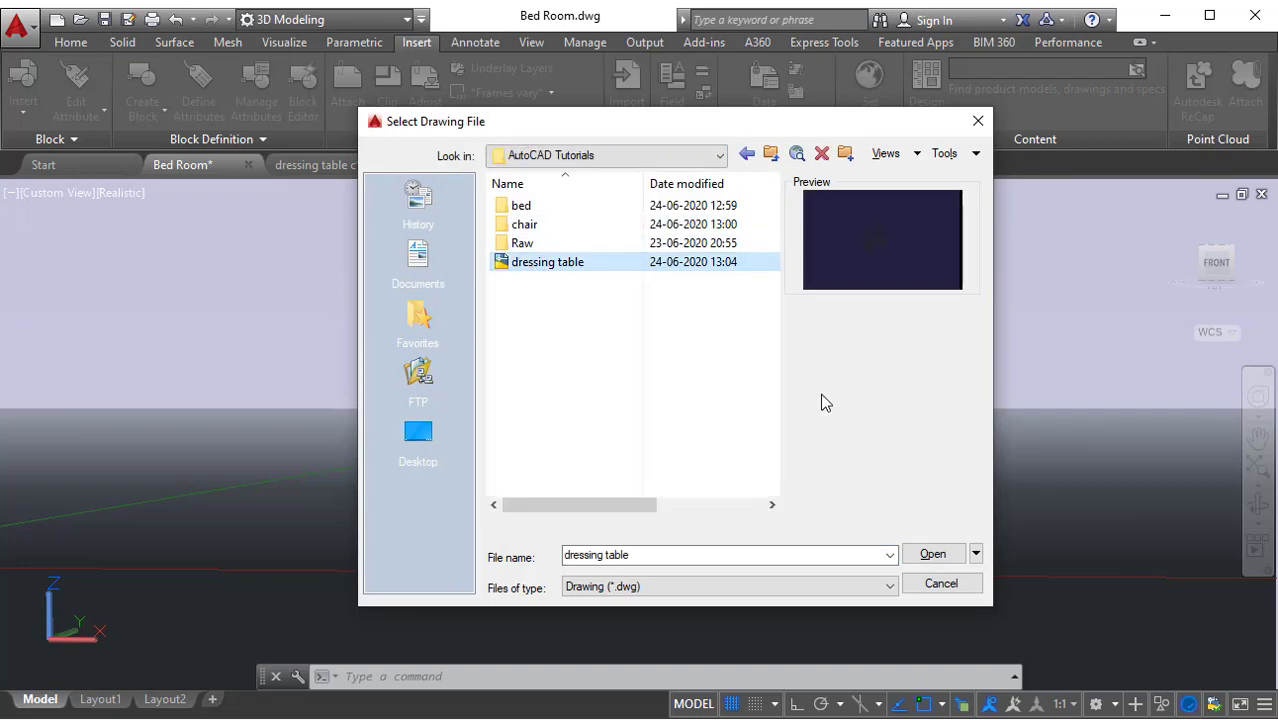
pyautogui.click(933, 556)
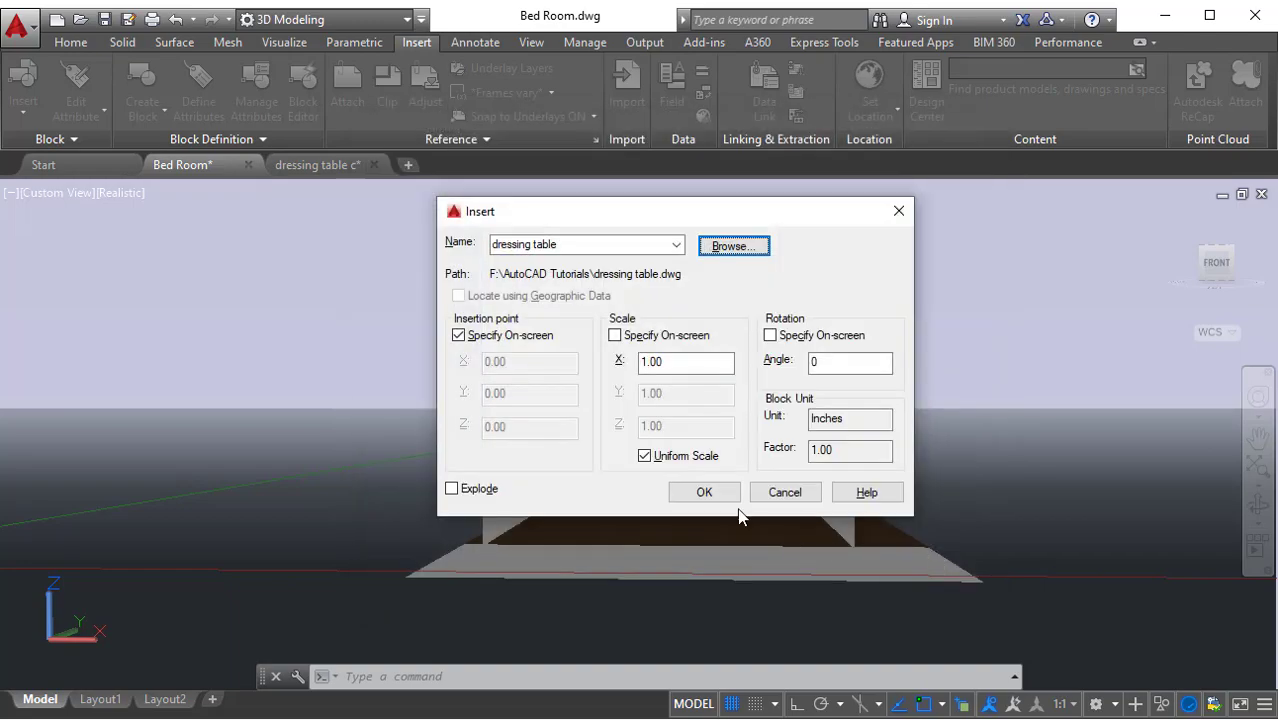
# Insert the dressing table block at scale 1.00 and angle 0, placing it outside the room beside the left wall
pyautogui.click(704, 492)
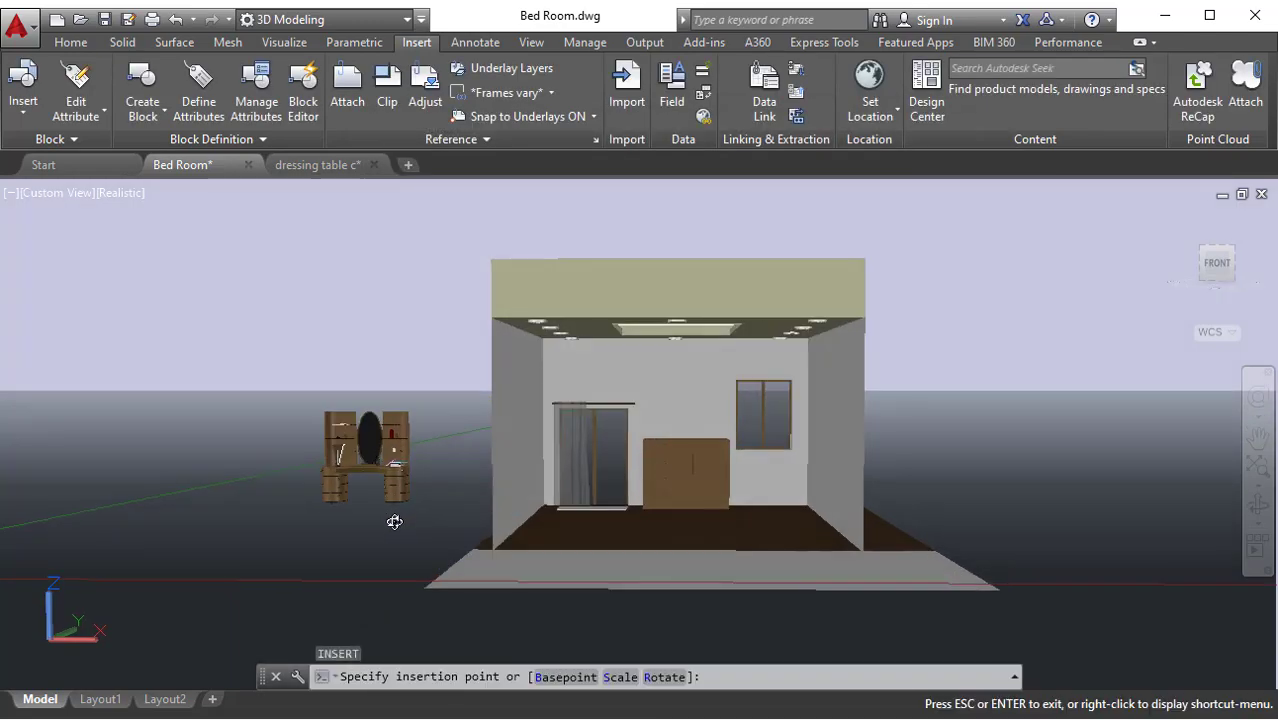
pyautogui.keyDown('shift'); pyautogui.moveTo(395, 522); pyautogui.dragTo(422, 542, button='middle'); pyautogui.keyUp('shift')
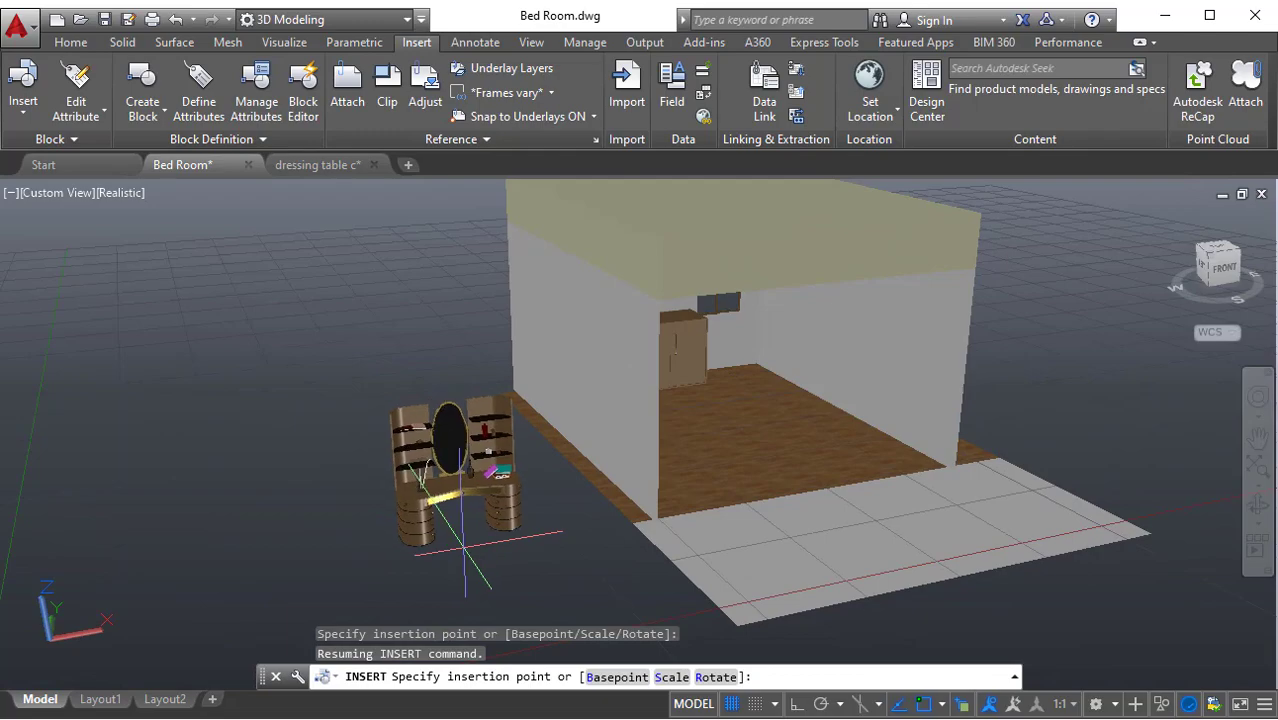
pyautogui.click(463, 547)
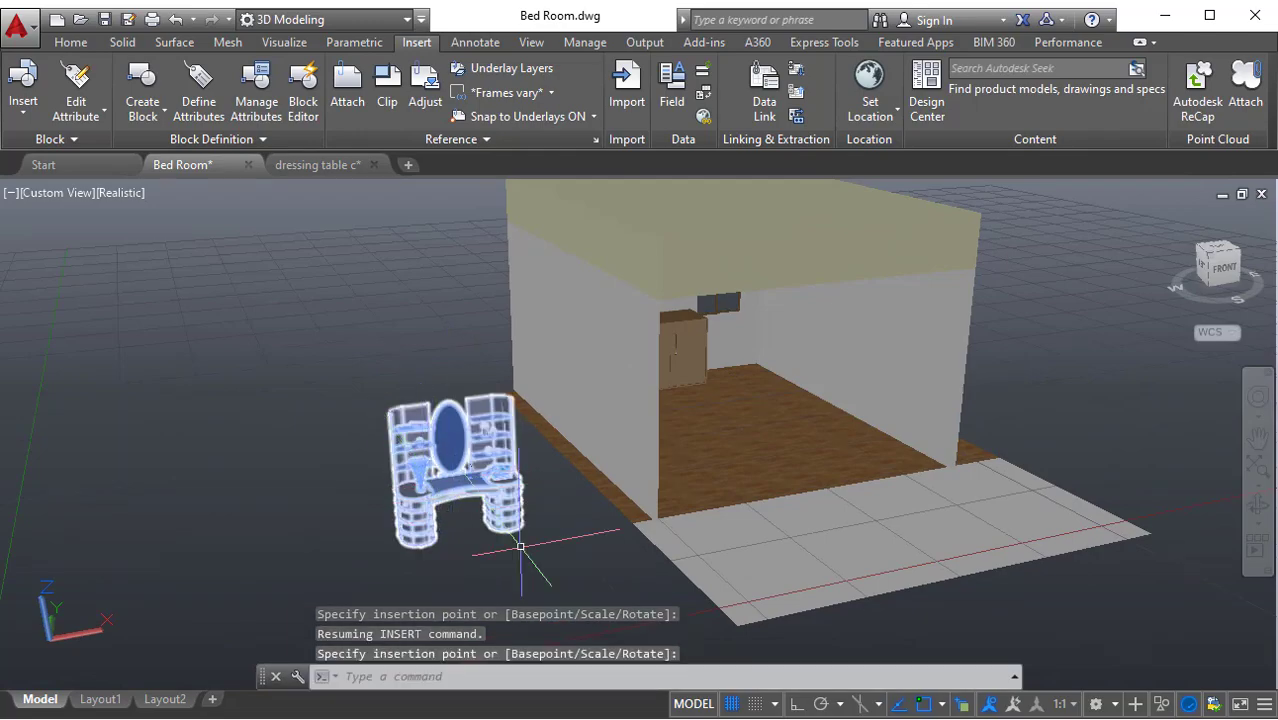
# Rotate the inserted dressing table a quarter turn counterclockwise with Ortho on, so its front faces the room
pyautogui.click(521, 546)
pyautogui.keyDown('shift'); pyautogui.moveTo(521, 546); pyautogui.dragTo(540, 470, button='middle'); pyautogui.keyUp('shift')
pyautogui.click(481, 524)
pyautogui.click(336, 400)
pyautogui.write('ro')
pyautogui.press('Return')
pyautogui.click(493, 477)
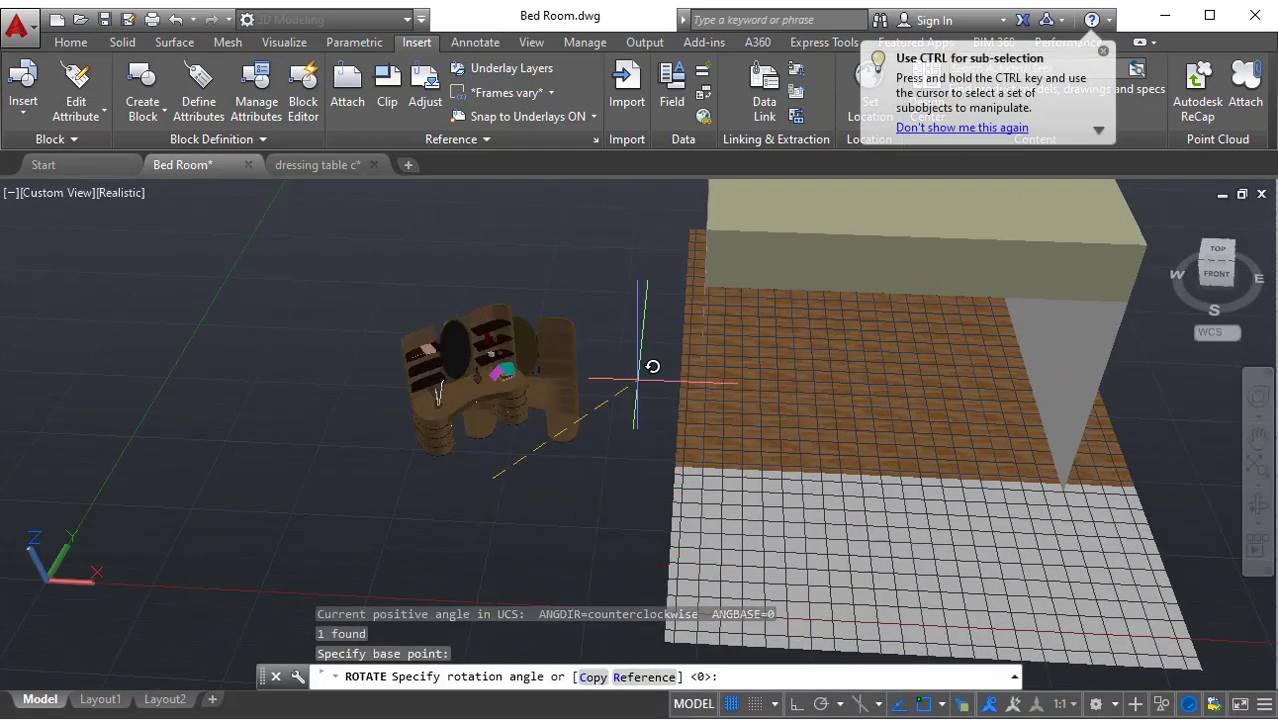
pyautogui.press('F8')
pyautogui.click(559, 231)
# Move the rotated dressing table into the room next to the left wall, with Ortho off
pyautogui.click(485, 575)
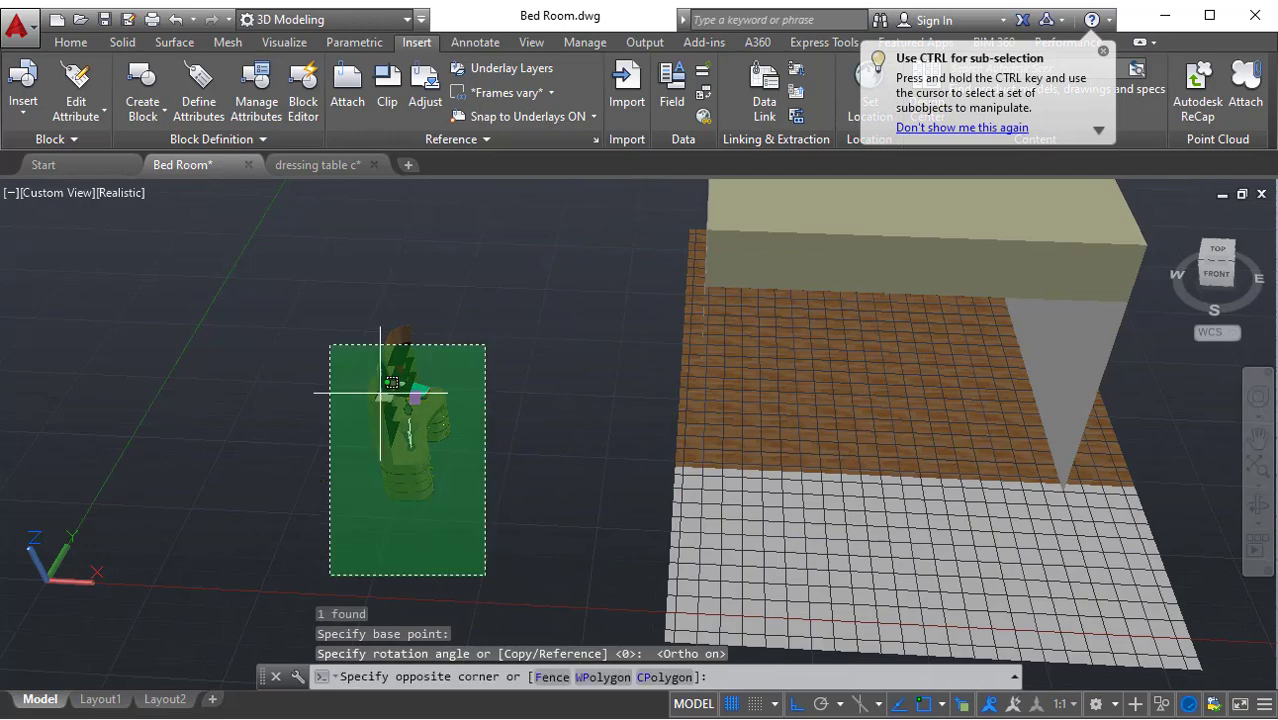
pyautogui.click(380, 392)
pyautogui.write('m')
pyautogui.press('Return')
pyautogui.click(245, 598)
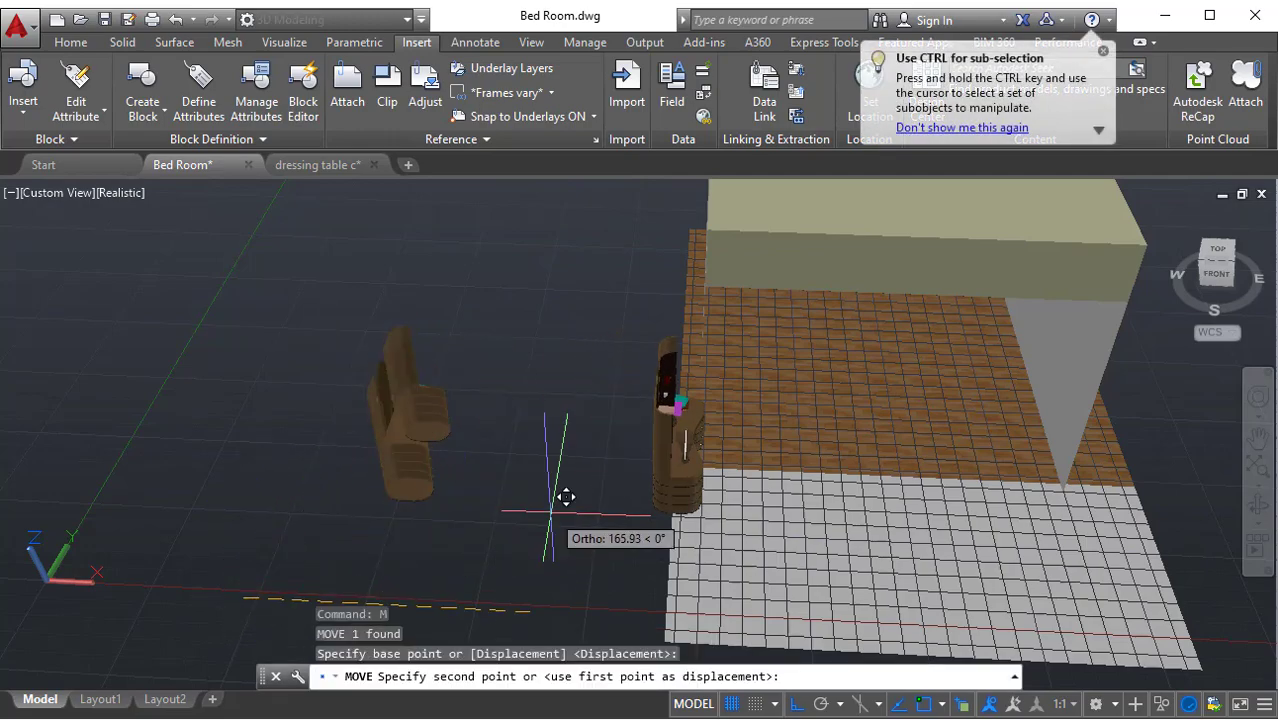
pyautogui.press('F8')
pyautogui.click(592, 486)
# Move the dressing table a short distance further into the room, away from the left wall
pyautogui.keyDown('shift'); pyautogui.moveTo(960, 490); pyautogui.dragTo(885, 425, button='middle'); pyautogui.keyUp('shift')
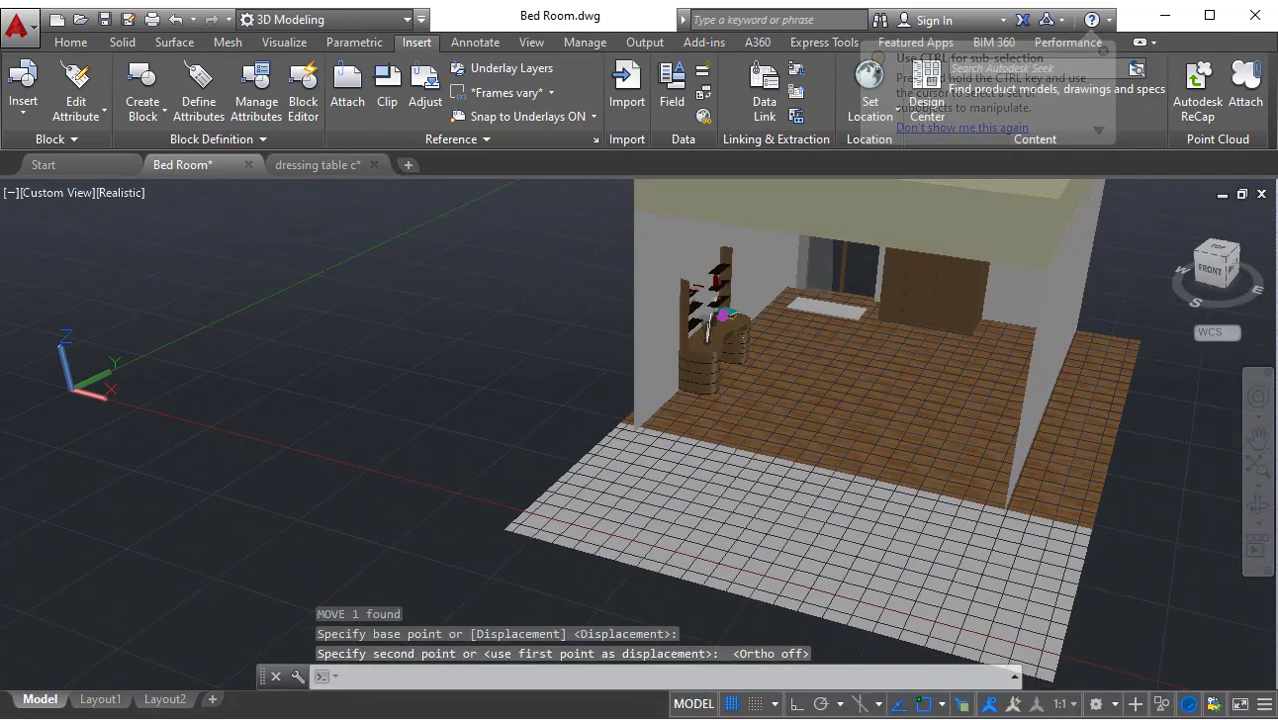
pyautogui.click(720, 345)
pyautogui.click(805, 437)
pyautogui.write('m')
pyautogui.press('Return')
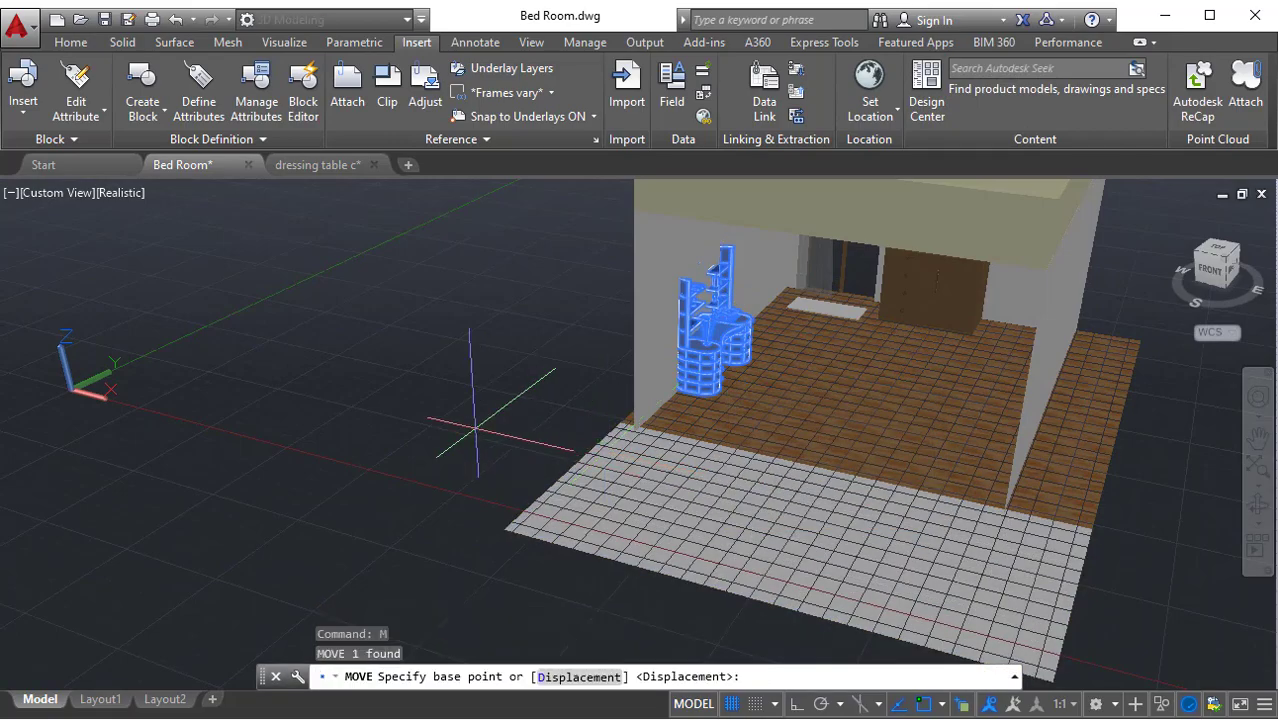
pyautogui.click(385, 455)
pyautogui.click(427, 456)
# Fine-tune the dressing table's position near the left wall by moving it slightly with its grip, and clear the selection
pyautogui.scroll(3, 822, 392)
pyautogui.moveTo(760, 372); pyautogui.dragTo(530, 515, button='middle')
pyautogui.click(580, 418)
pyautogui.click(613, 403)
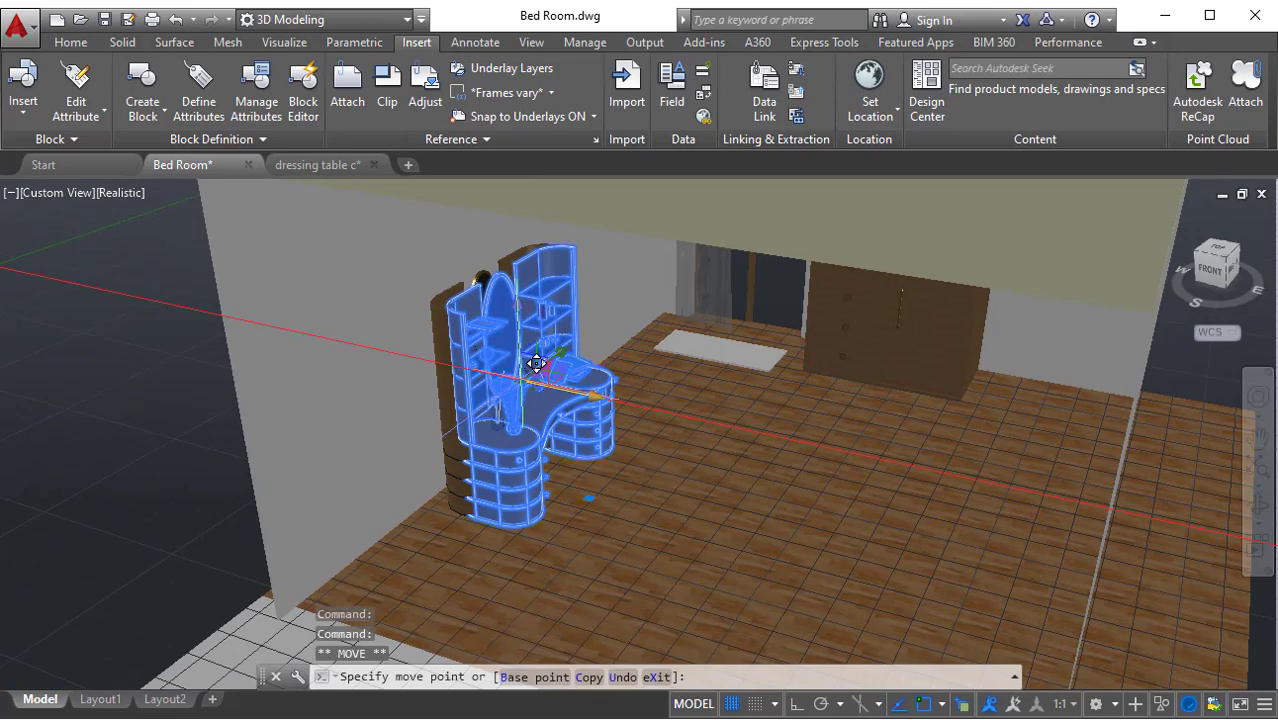
pyautogui.click(519, 361)
pyautogui.press('Escape')
pyautogui.keyDown('shift'); pyautogui.moveTo(364, 459); pyautogui.dragTo(709, 476, button='middle'); pyautogui.keyUp('shift')
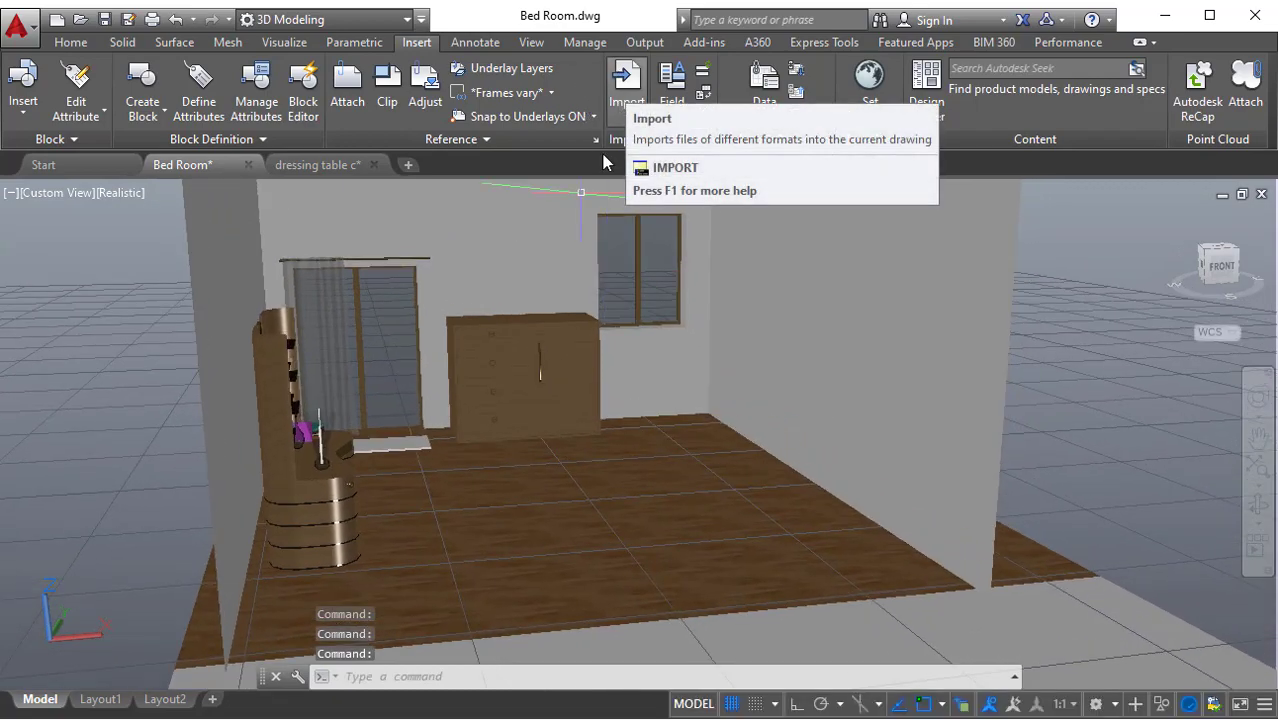
# Switch to File Explorer and examine the two model files in the chair folder, checking the file type of BED 04 in its properties
pyautogui.hotkey('alt', 'Tab')
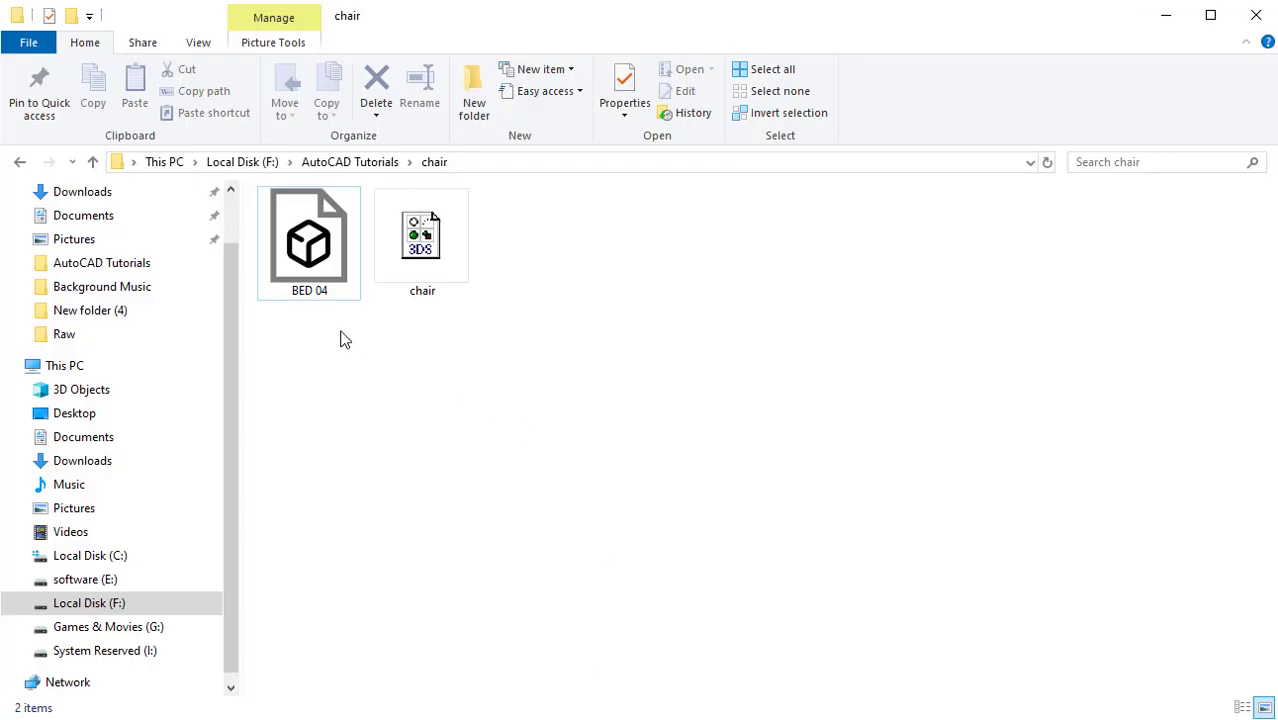
pyautogui.click(313, 291)
pyautogui.click(427, 288)
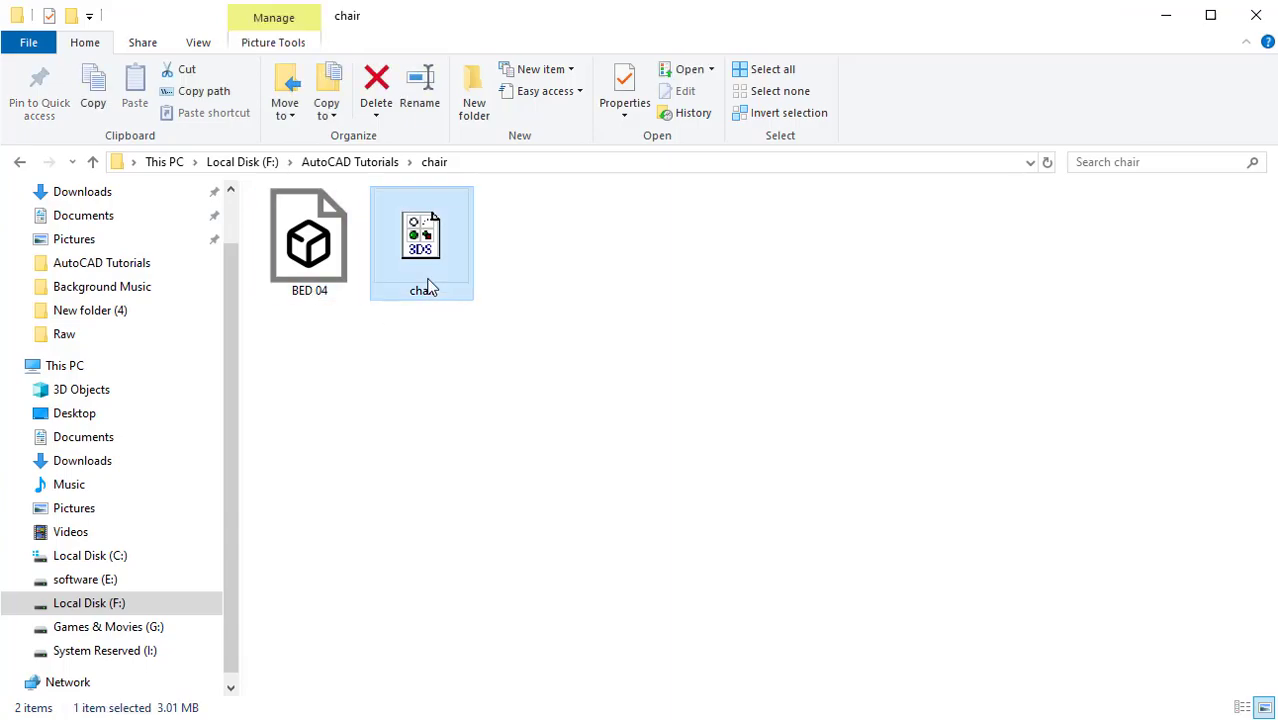
pyautogui.click(350, 322)
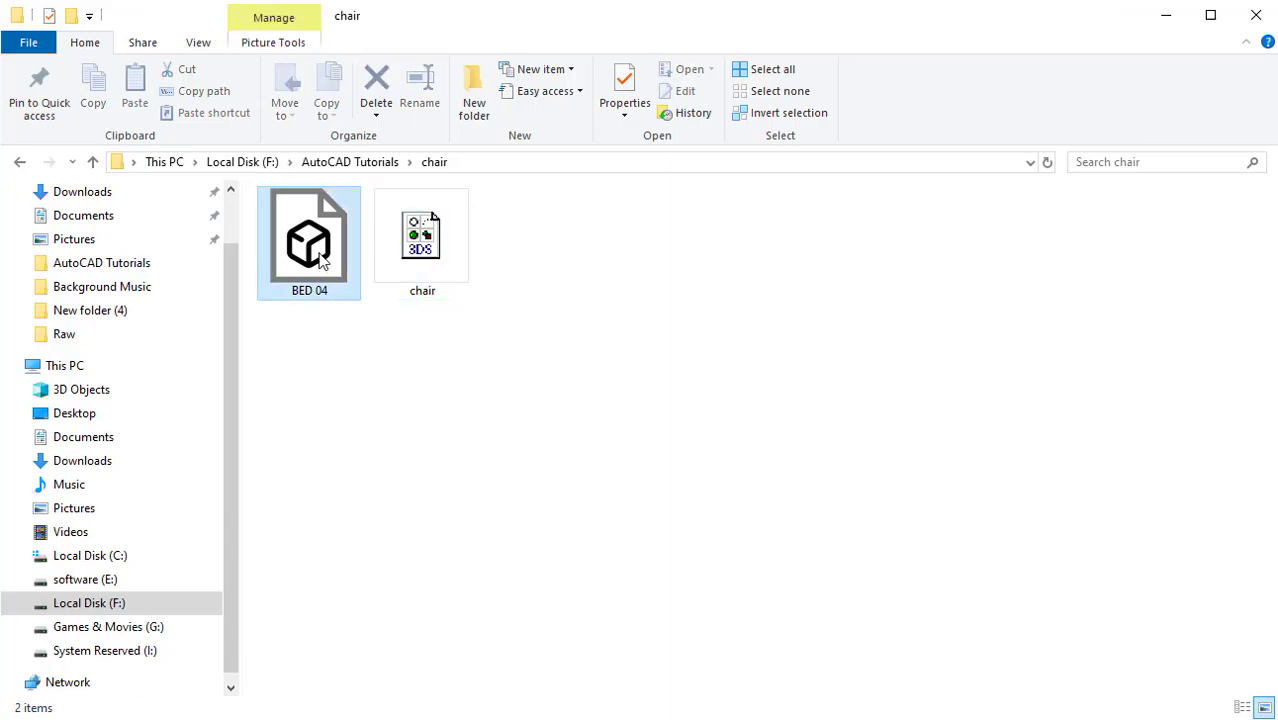
pyautogui.click(321, 258)
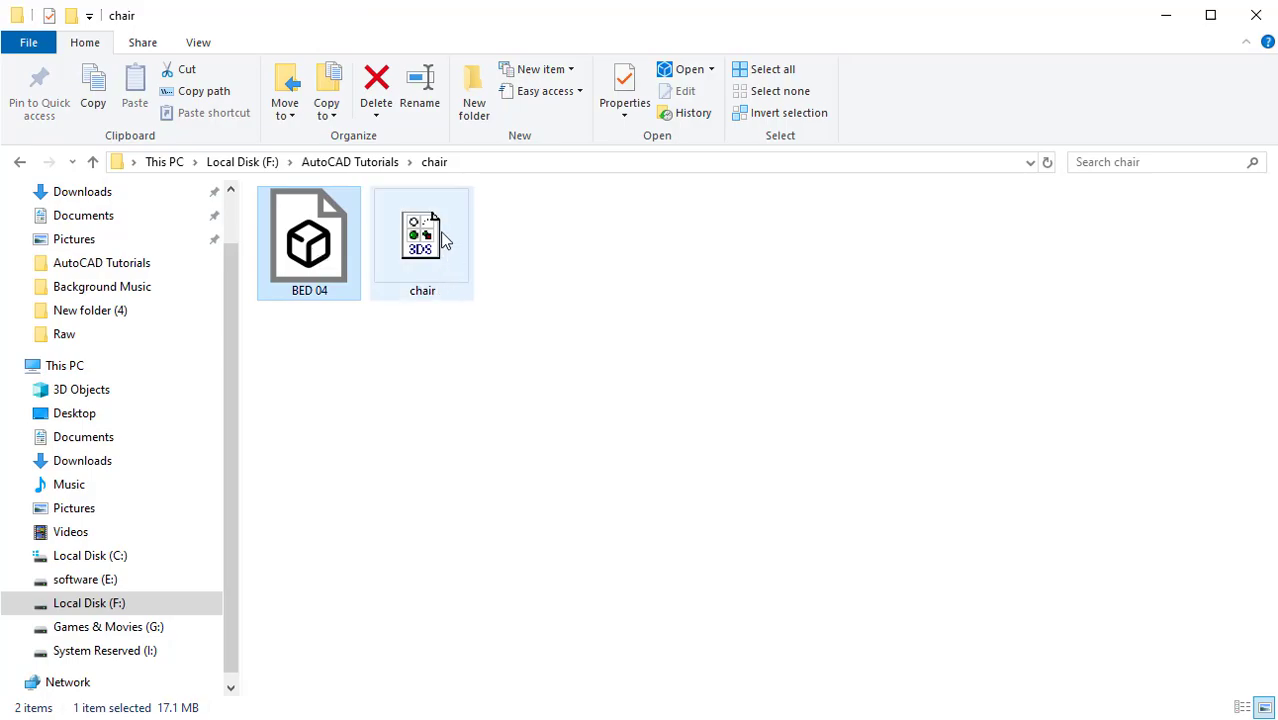
pyautogui.rightClick(352, 263)
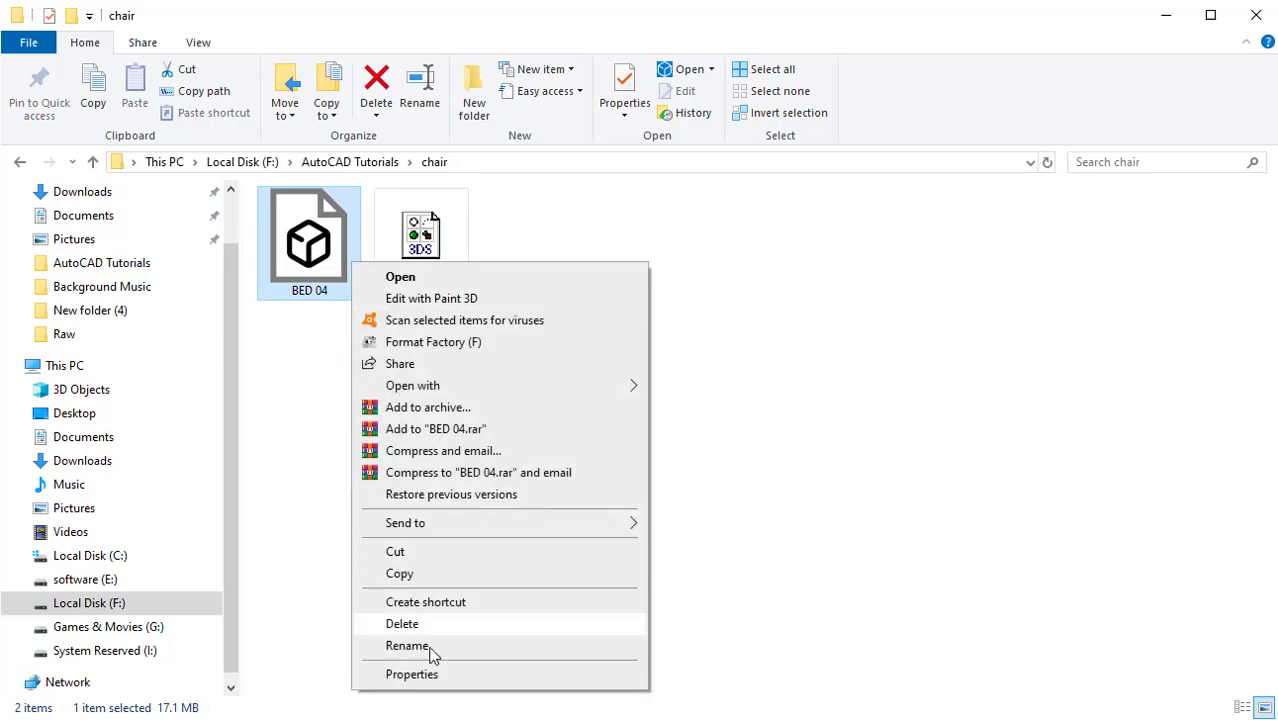
pyautogui.click(412, 674)
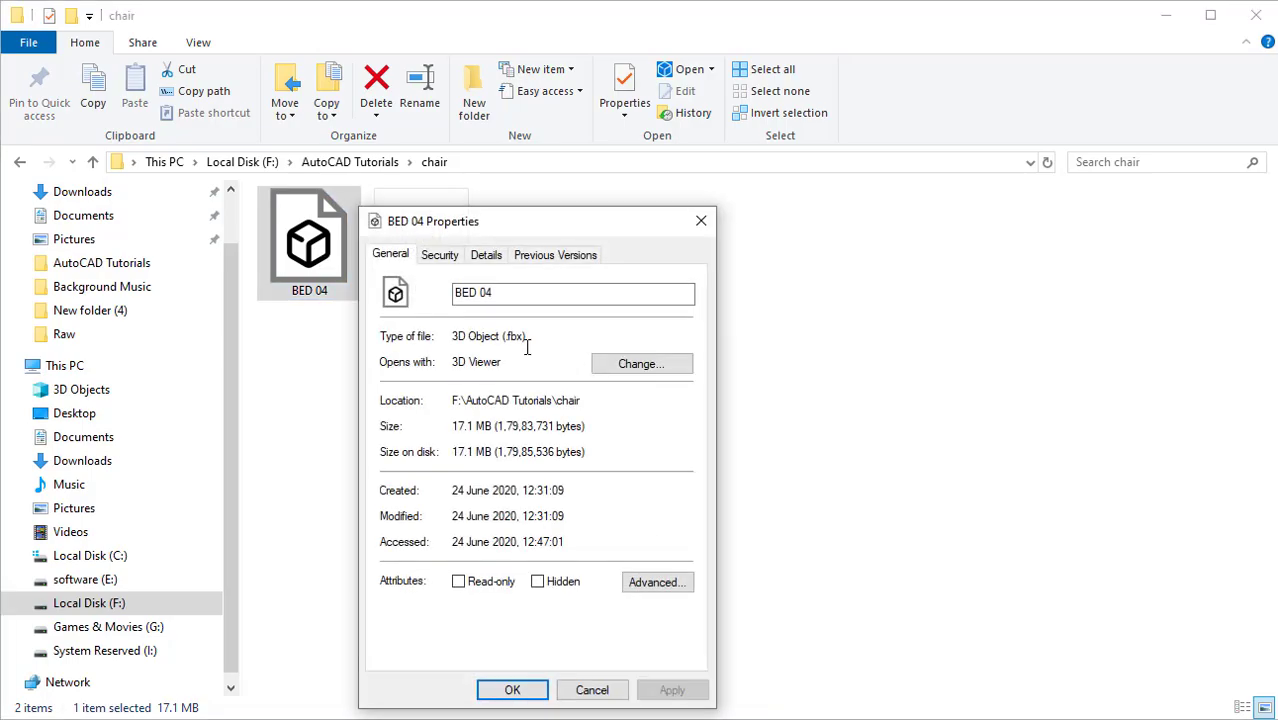
pyautogui.click(701, 221)
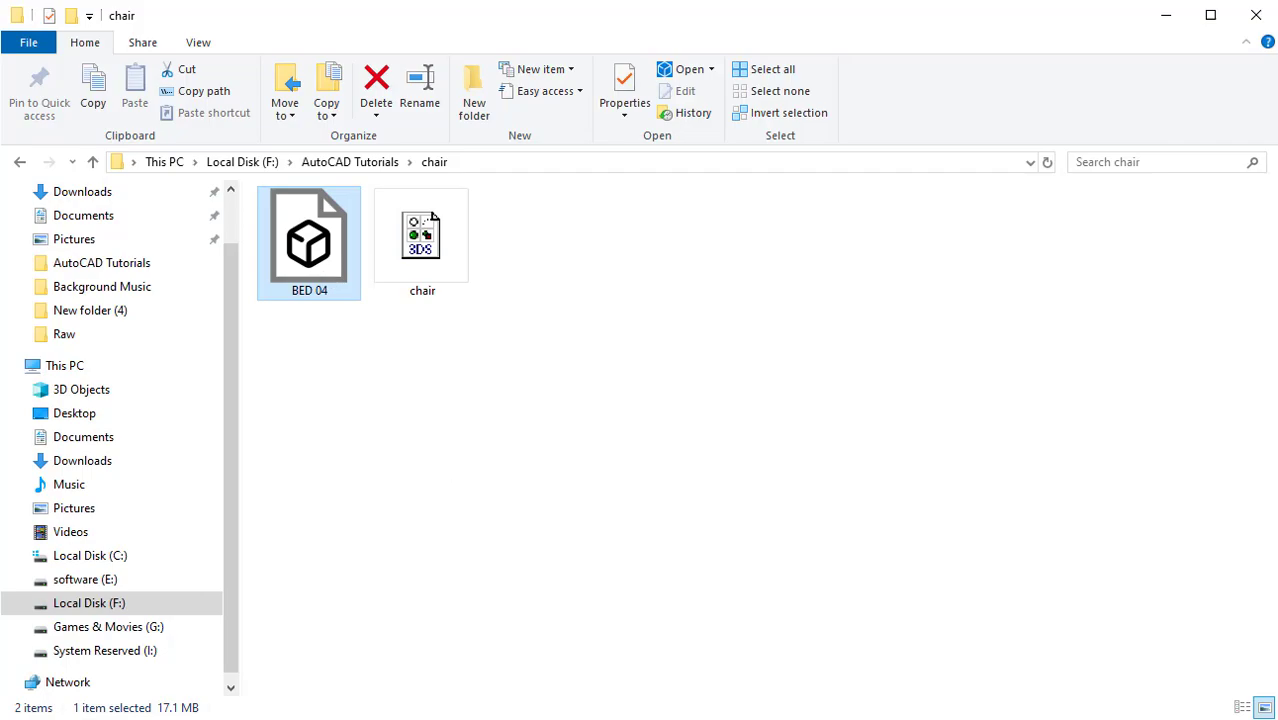
# Switch back to the Bed Room drawing in AutoCAD and open the chair file from the chair folder for import as 3D Studio (*.3ds)
pyautogui.moveTo(606, 718)
pyautogui.click(765, 672)
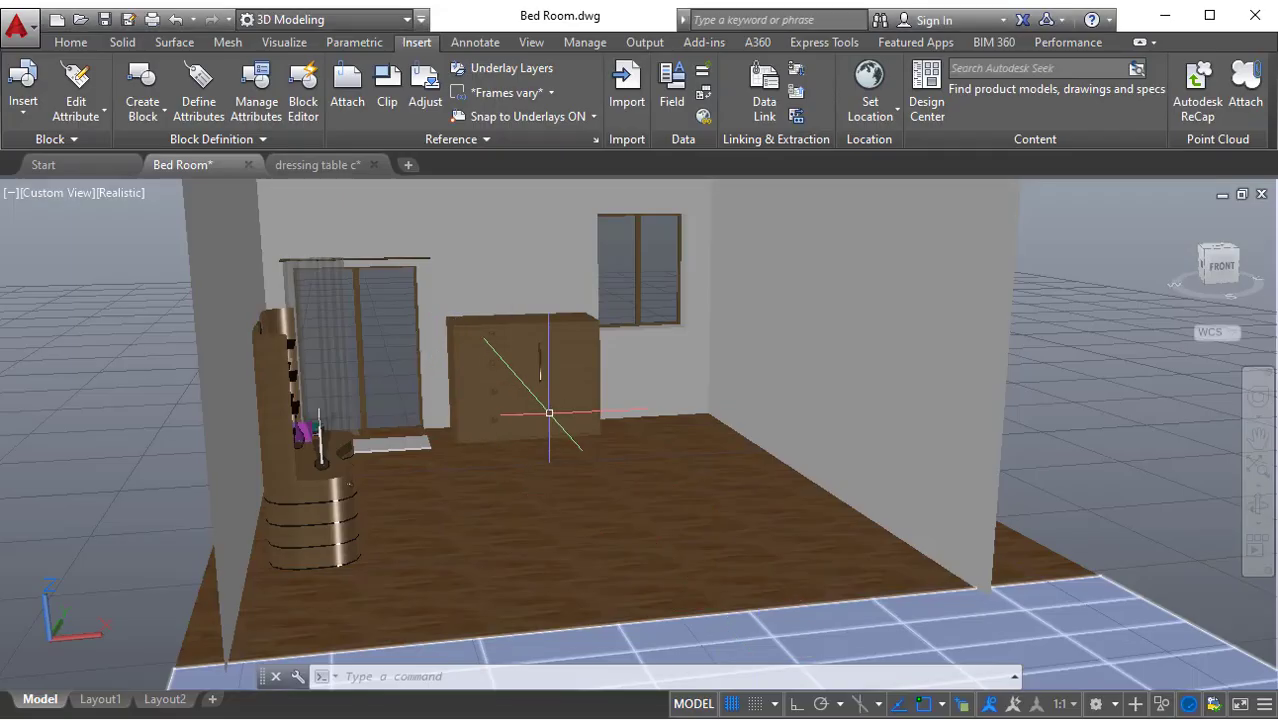
pyautogui.moveTo(549, 413); pyautogui.dragTo(367, 433, button='middle')
pyautogui.scroll(-3, 490, 450)
pyautogui.moveTo(480, 462); pyautogui.dragTo(633, 348, button='middle')
pyautogui.click(627, 100)
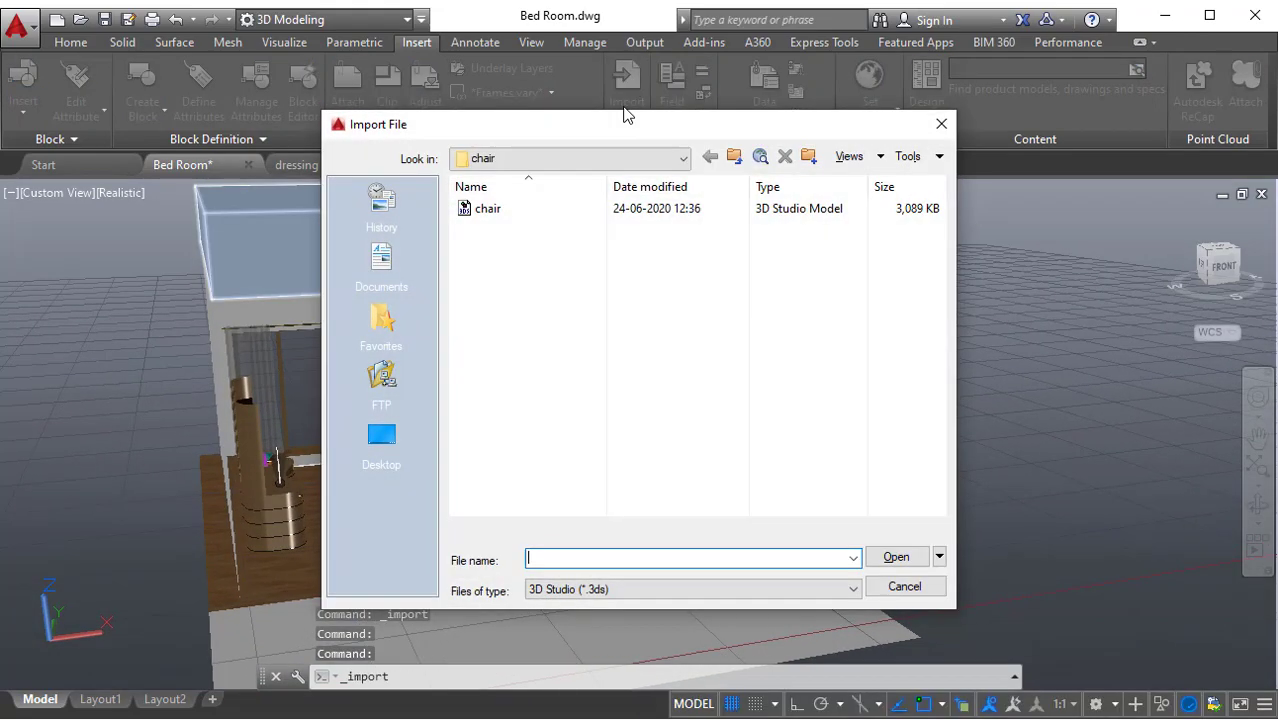
pyautogui.click(683, 158)
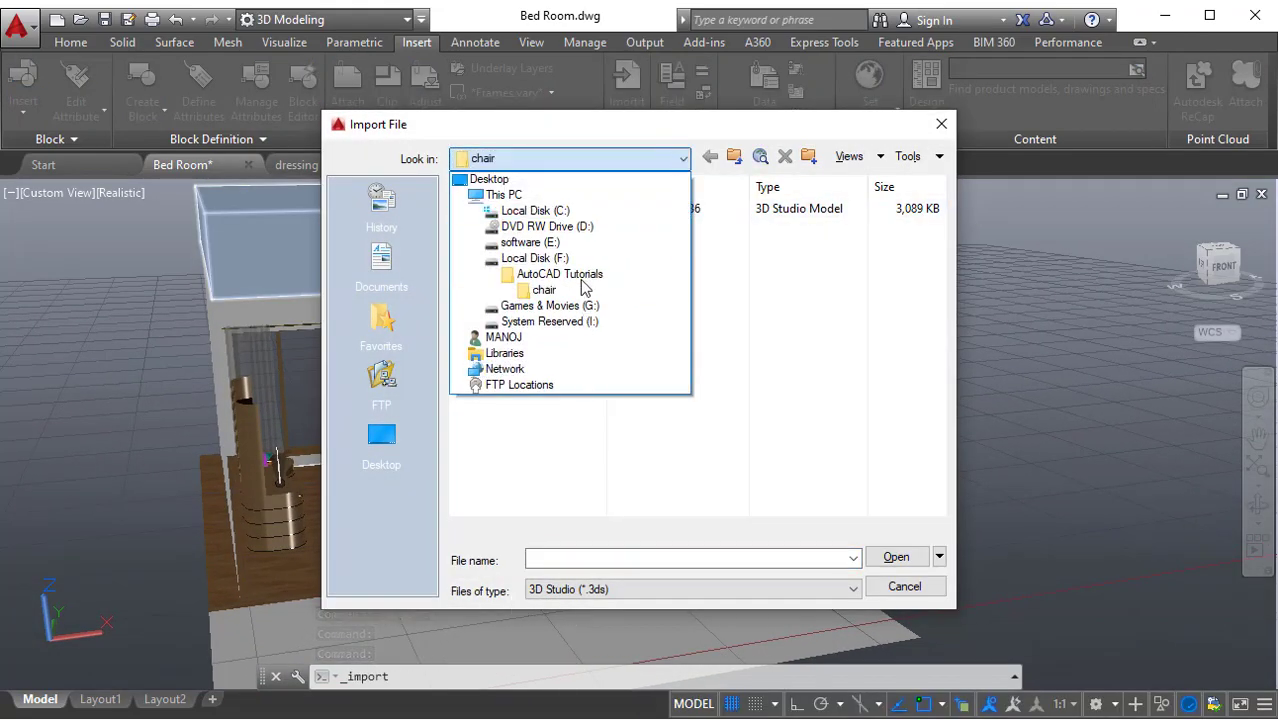
pyautogui.click(620, 290)
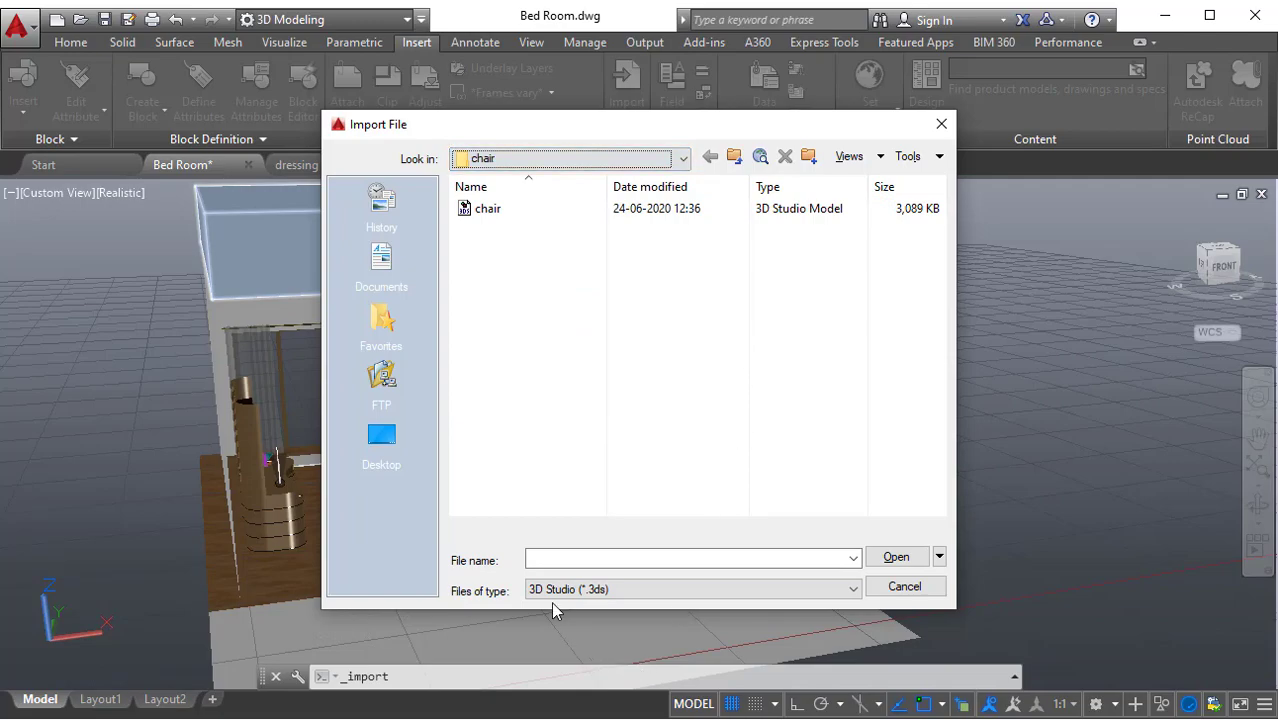
pyautogui.click(585, 592)
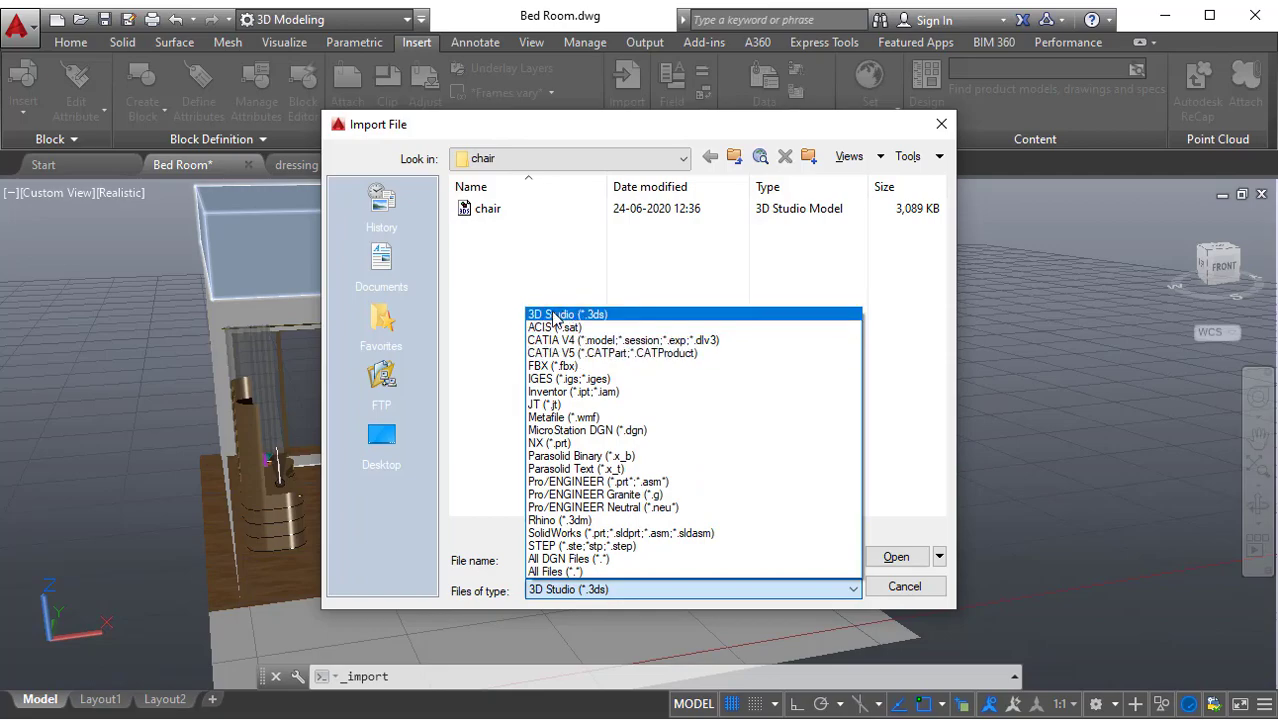
pyautogui.click(556, 318)
pyautogui.click(486, 215)
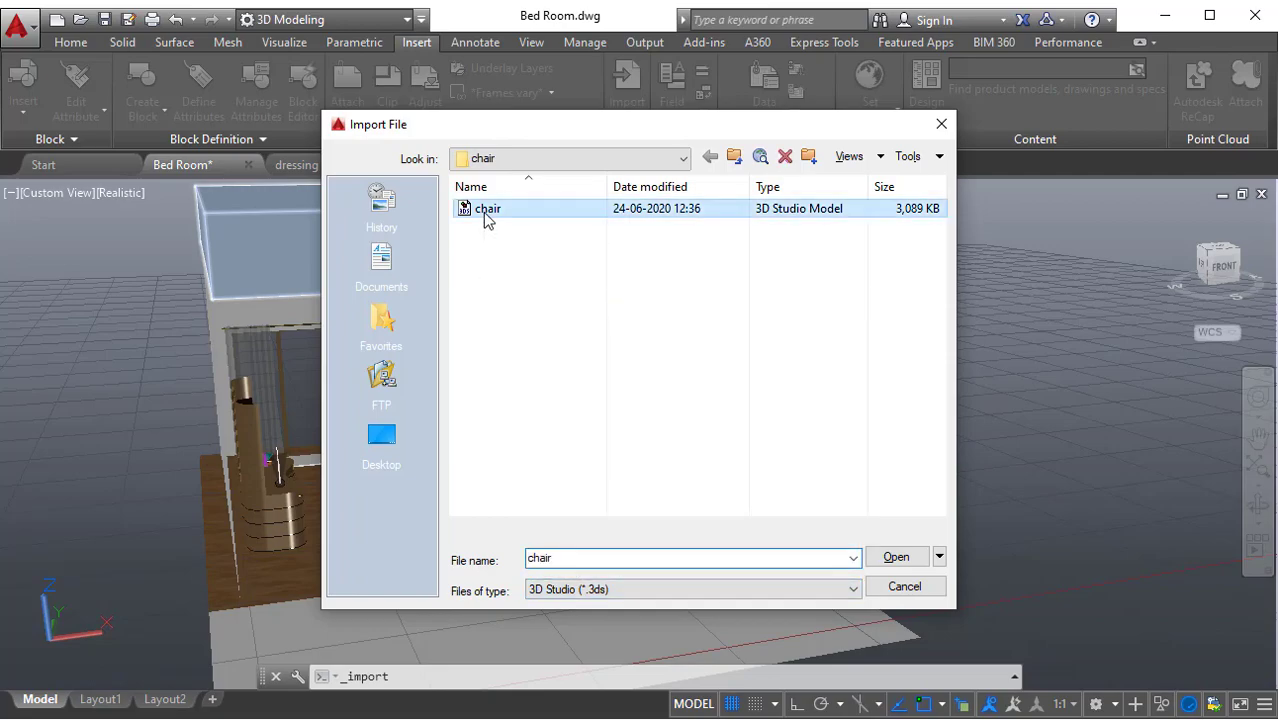
pyautogui.click(896, 557)
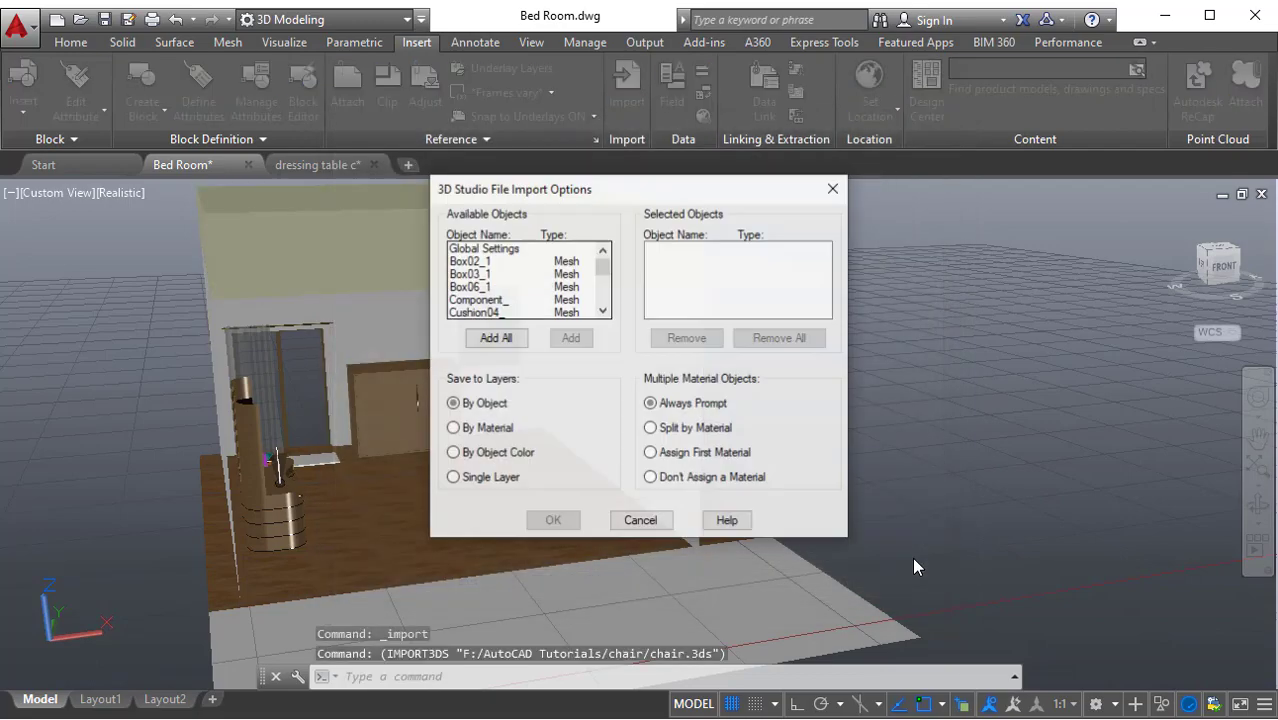
# Import all available chair objects onto a single layer with Don't Assign a Material, and dismiss the missing texture map warning
pyautogui.moveTo(575, 200); pyautogui.dragTo(528, 207)
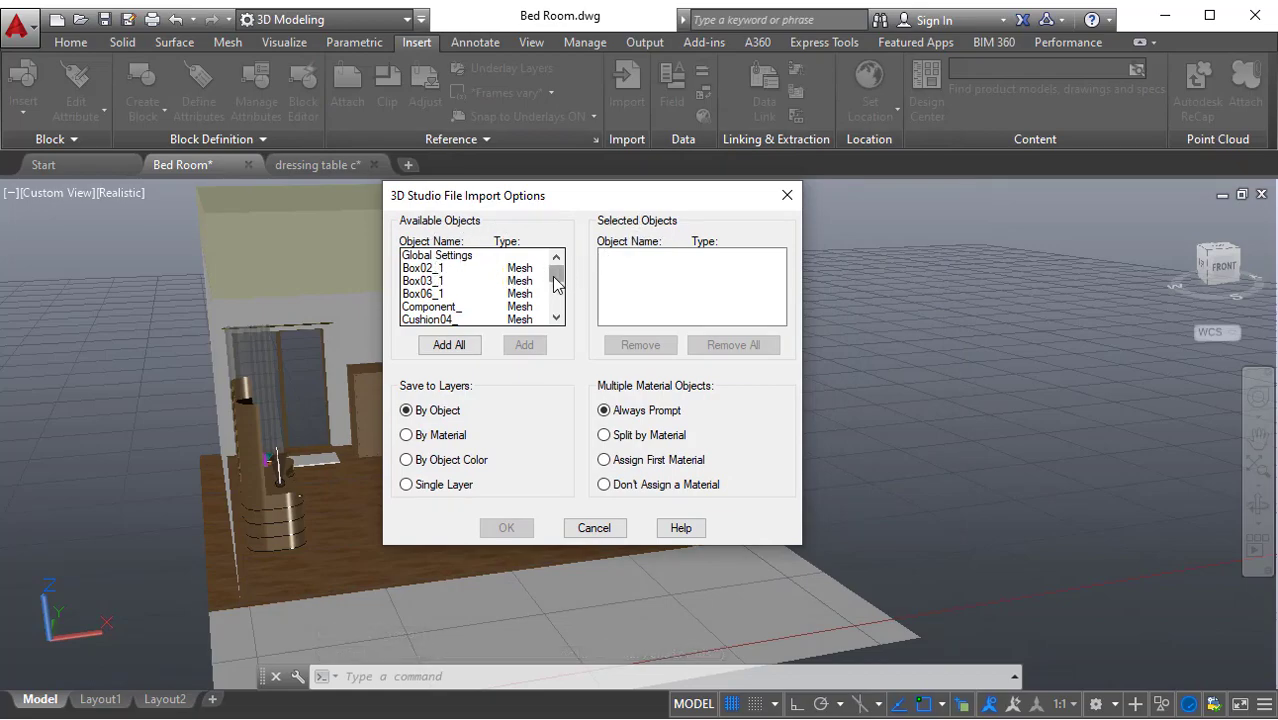
pyautogui.moveTo(556, 284); pyautogui.dragTo(556, 310)
pyautogui.click(449, 344)
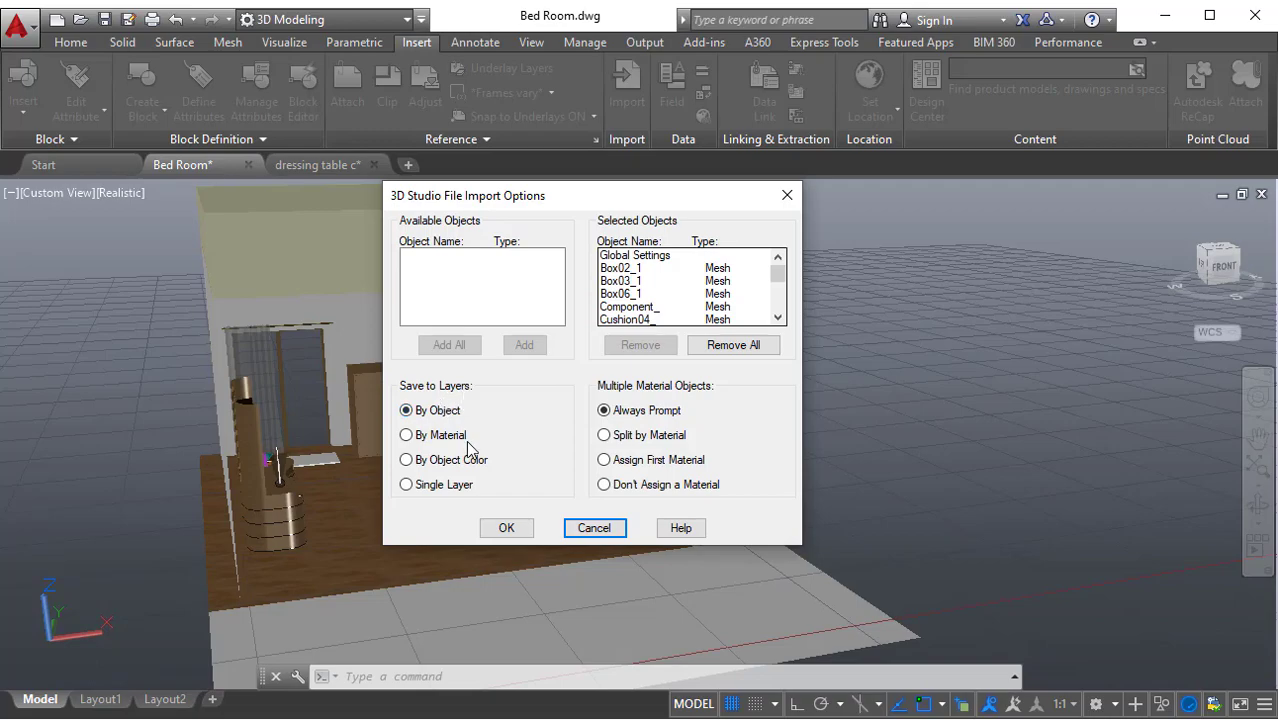
pyautogui.click(424, 487)
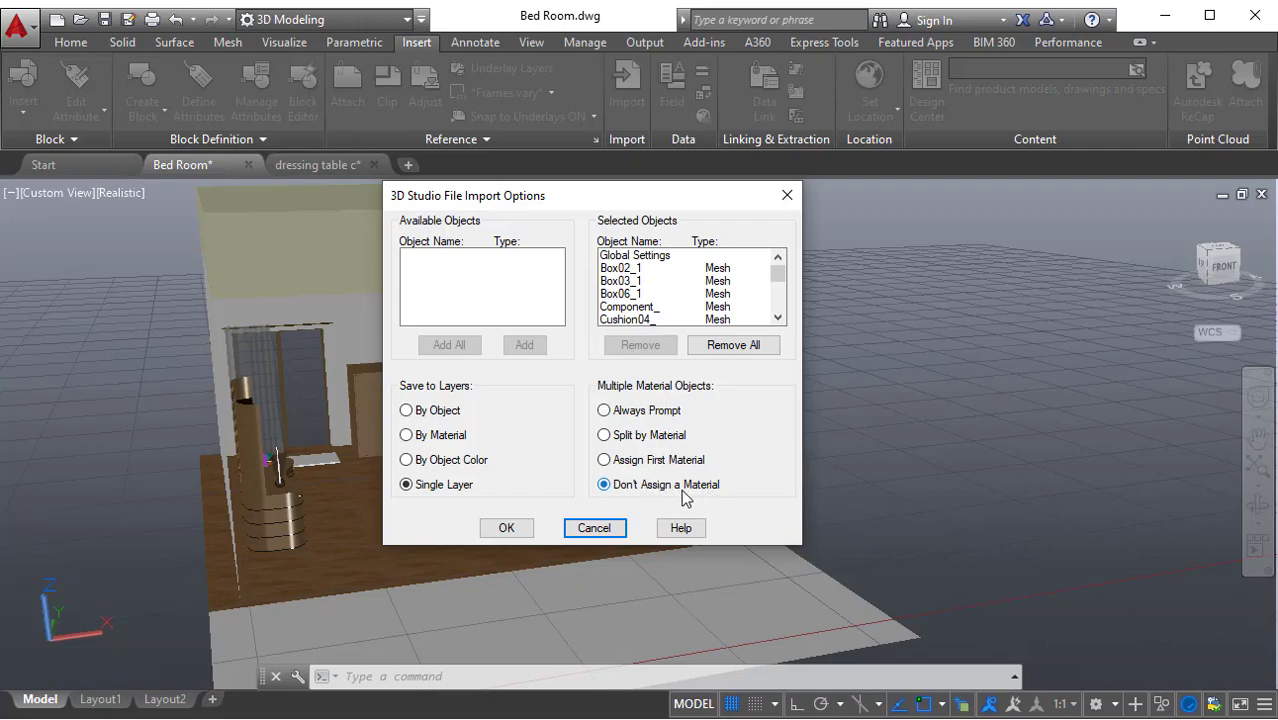
pyautogui.click(510, 528)
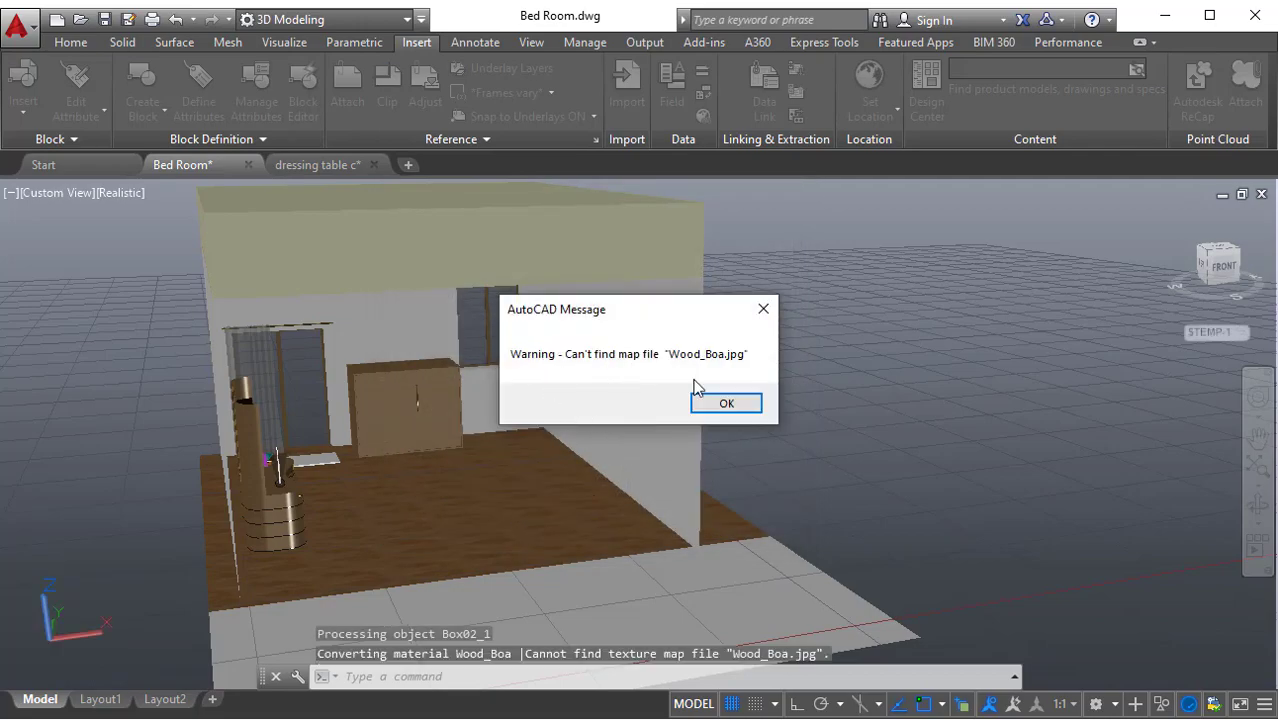
pyautogui.click(725, 403)
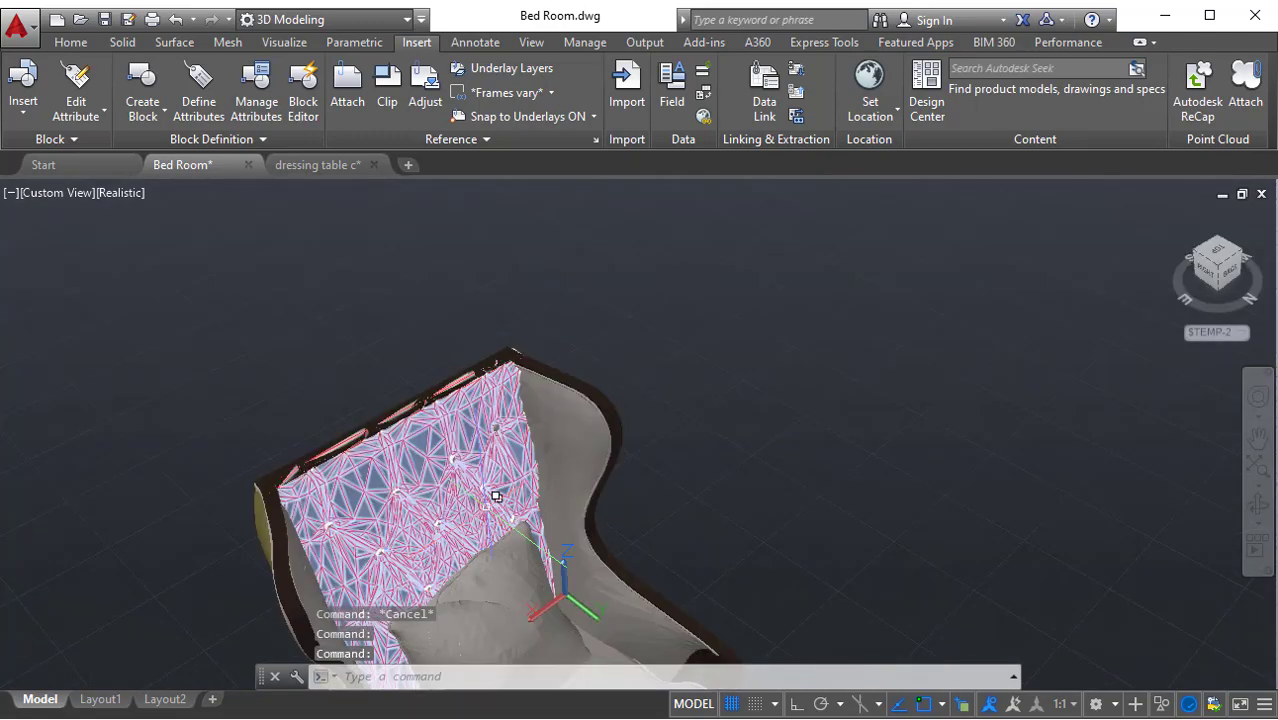
# Examine the imported chair from several sides and its location relative to the bedroom
pyautogui.moveTo(496, 493); pyautogui.dragTo(640, 400, button='middle')
pyautogui.scroll(-7, 640, 400)
pyautogui.keyDown('shift'); pyautogui.moveTo(560, 420); pyautogui.dragTo(735, 450, button='middle'); pyautogui.keyUp('shift')
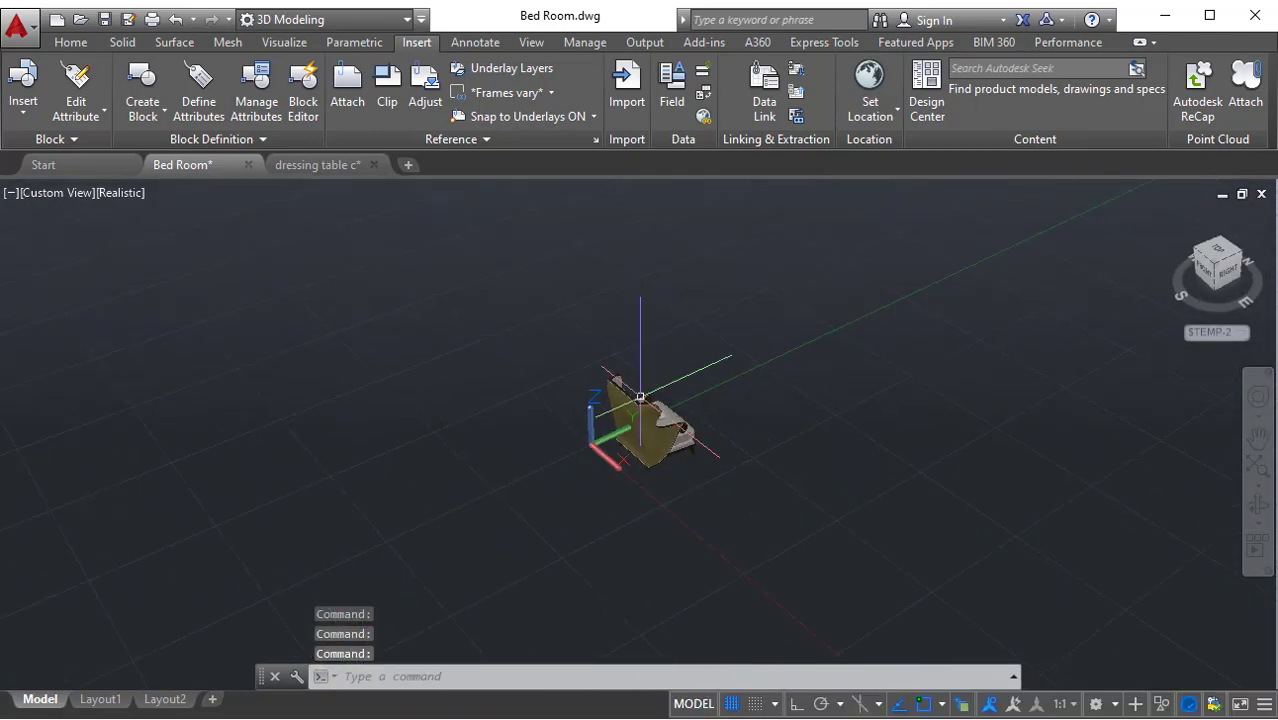
pyautogui.scroll(-2, 884, 479)
pyautogui.moveTo(884, 479); pyautogui.dragTo(552, 428, button='middle')
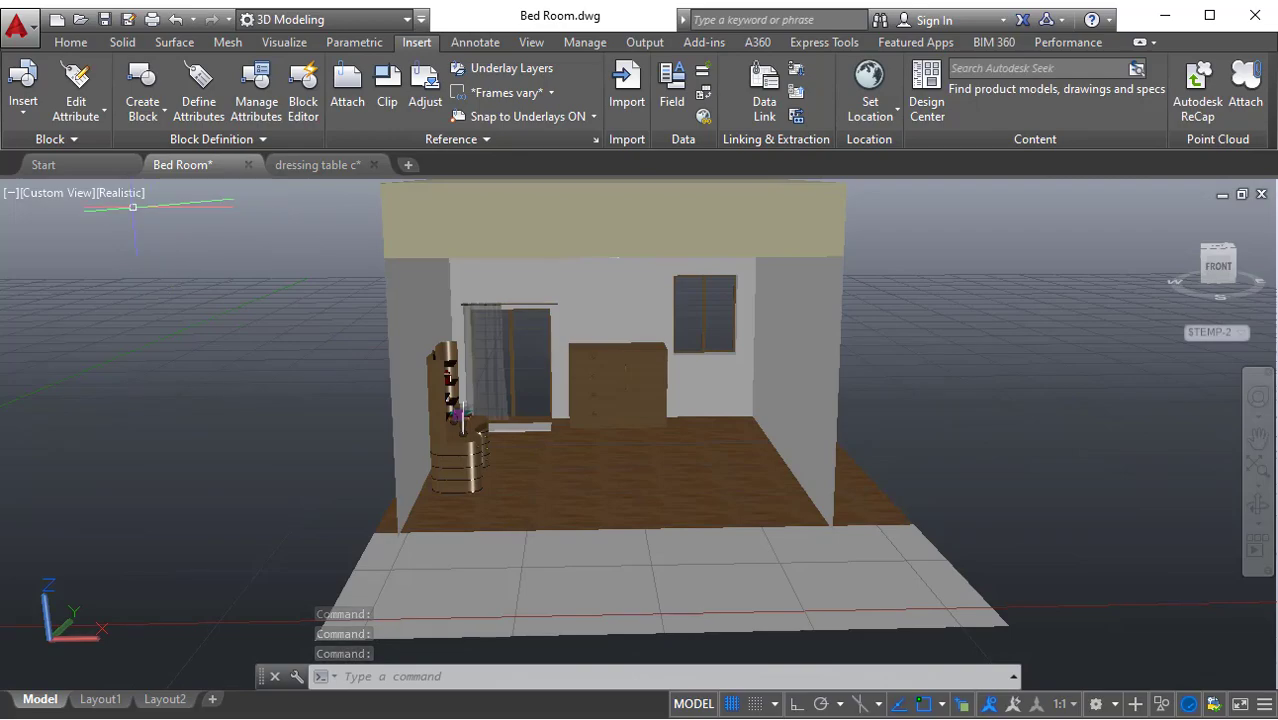
pyautogui.moveTo(330, 405); pyautogui.dragTo(700, 330, button='middle')
pyautogui.press('Escape')
# Start another import with the file type FBX (*.fbx) and open BED 04 from the chair folder
pyautogui.click(627, 92)
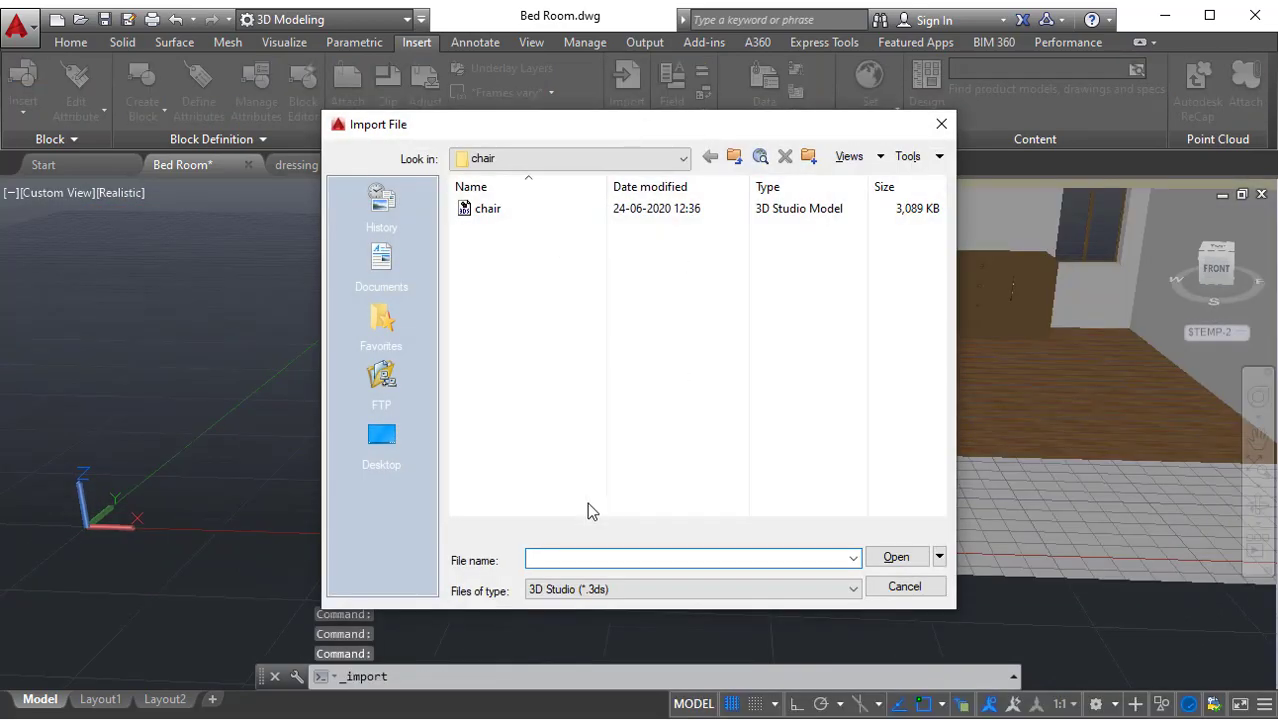
pyautogui.click(555, 592)
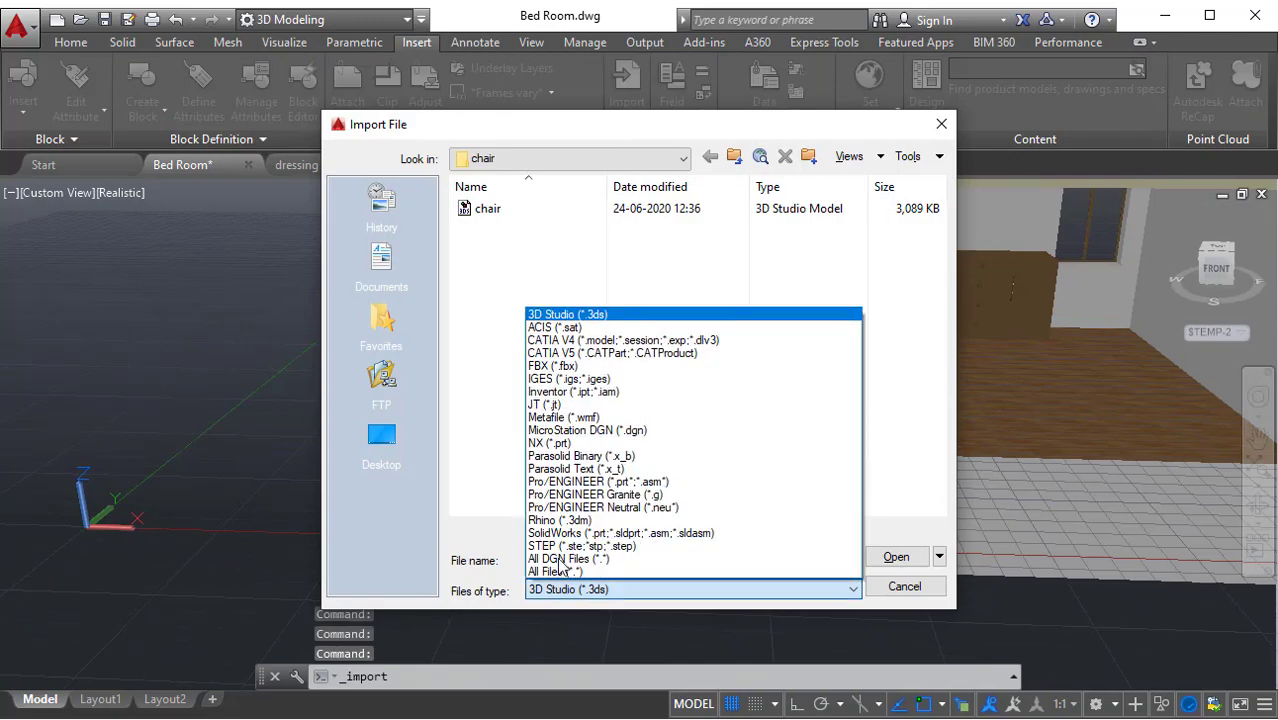
pyautogui.click(553, 367)
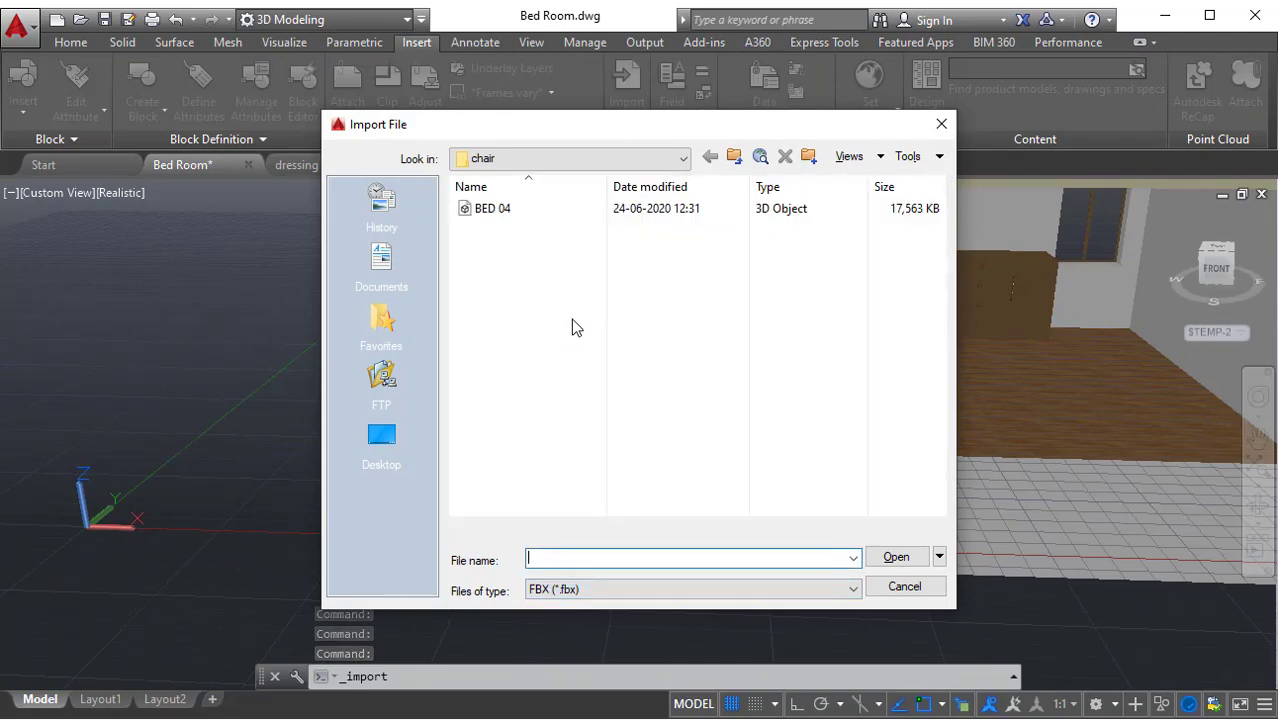
pyautogui.click(495, 212)
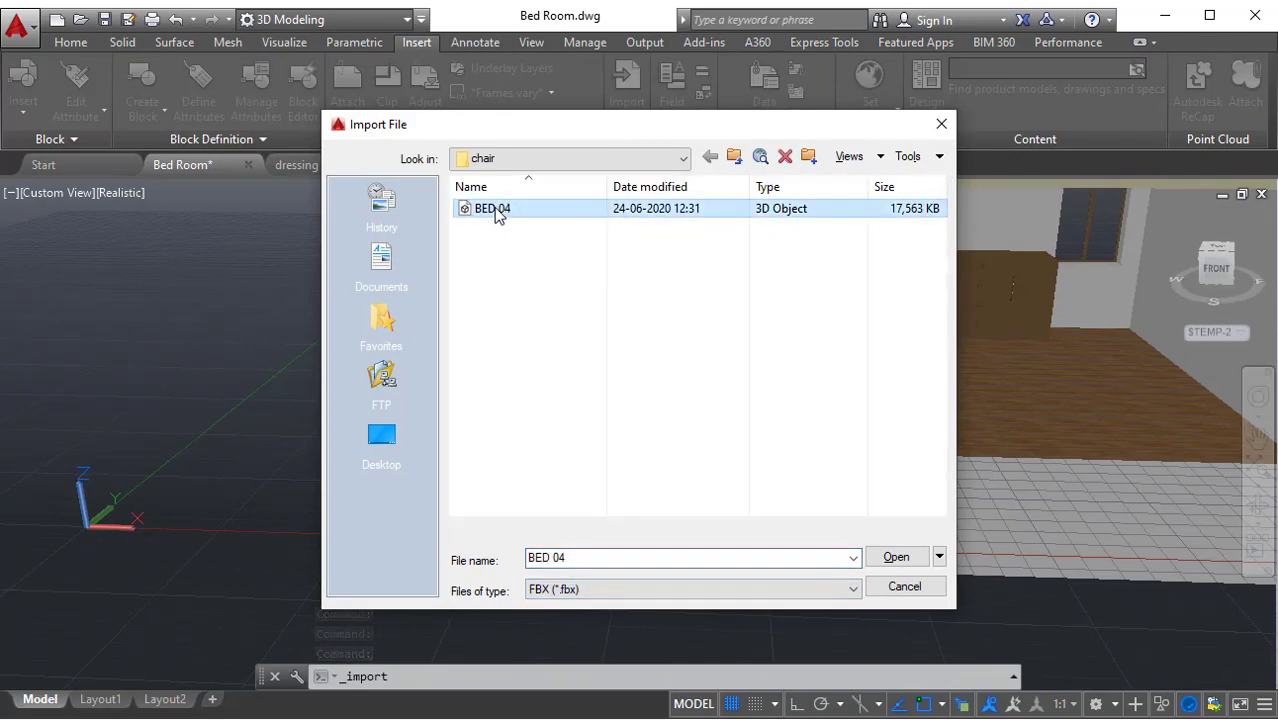
pyautogui.click(889, 562)
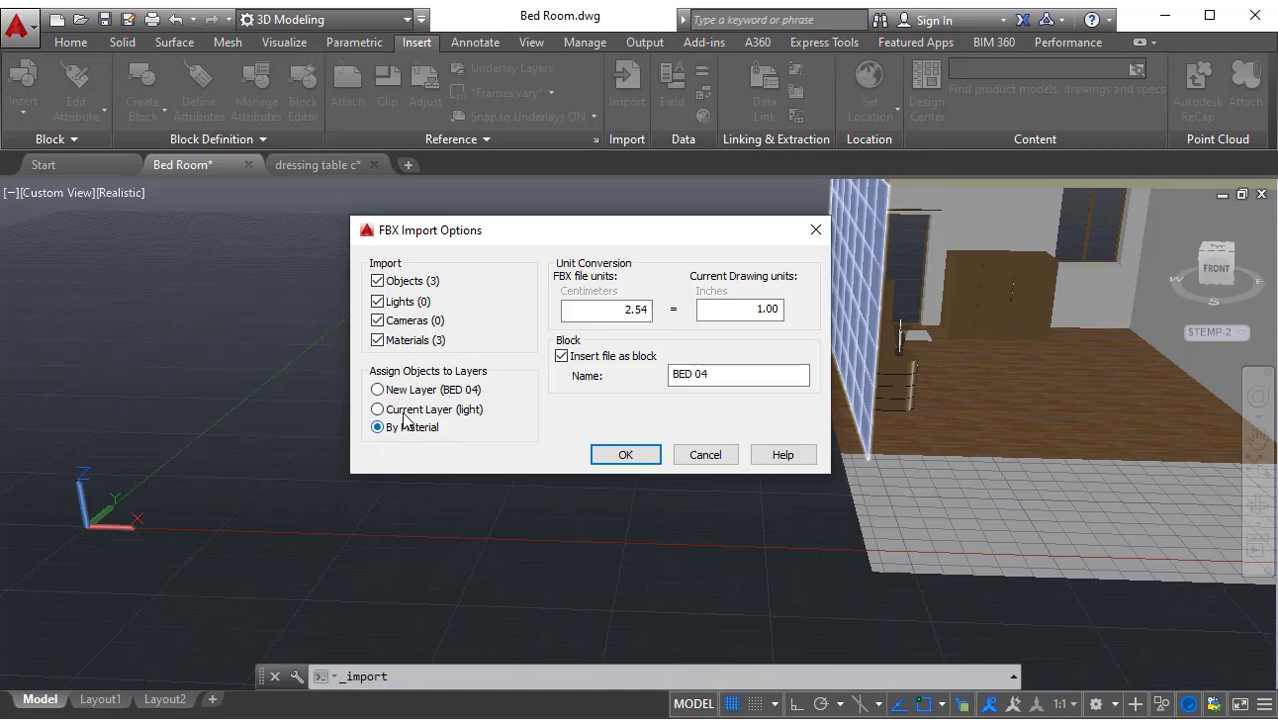
# Import the bed as a block named BED 04 with its objects assigned to the current layer (light), keeping the unit conversion
pyautogui.click(455, 411)
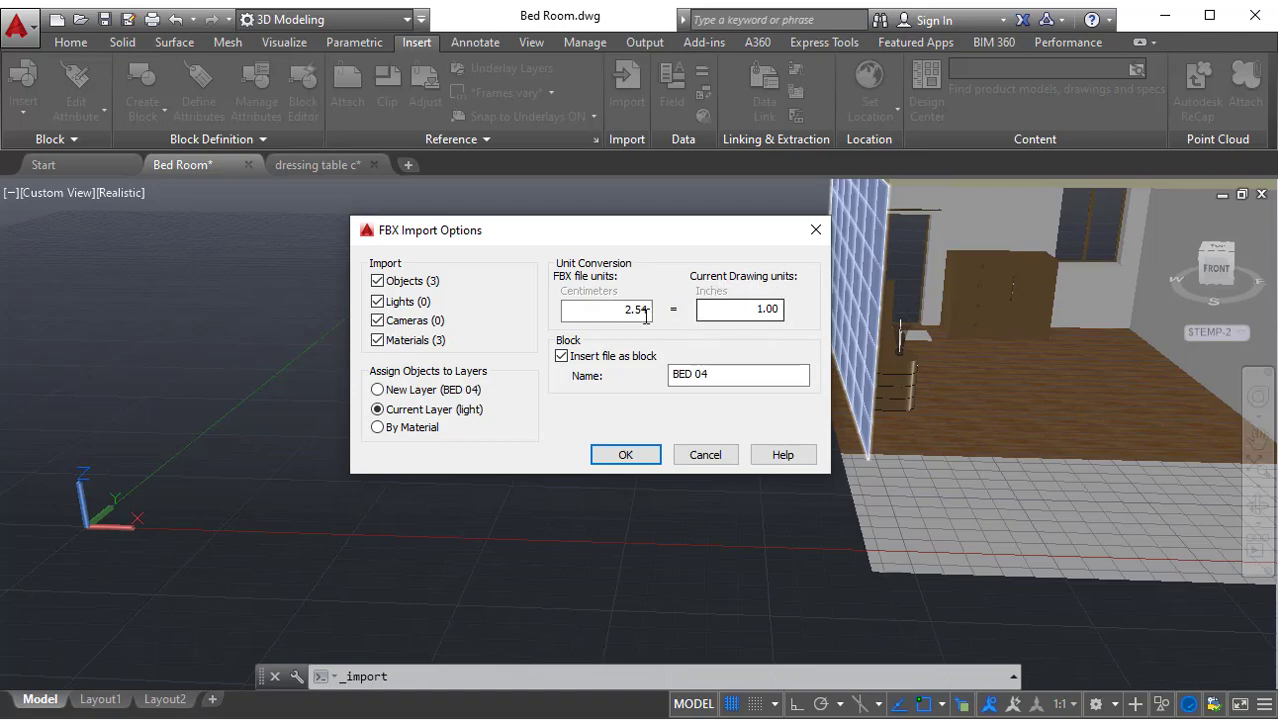
pyautogui.moveTo(648, 313); pyautogui.dragTo(617, 312)
pyautogui.moveTo(779, 309)
pyautogui.mouseDown()
pyautogui.moveTo(748, 313)
pyautogui.moveTo(808, 316)
pyautogui.mouseUp()
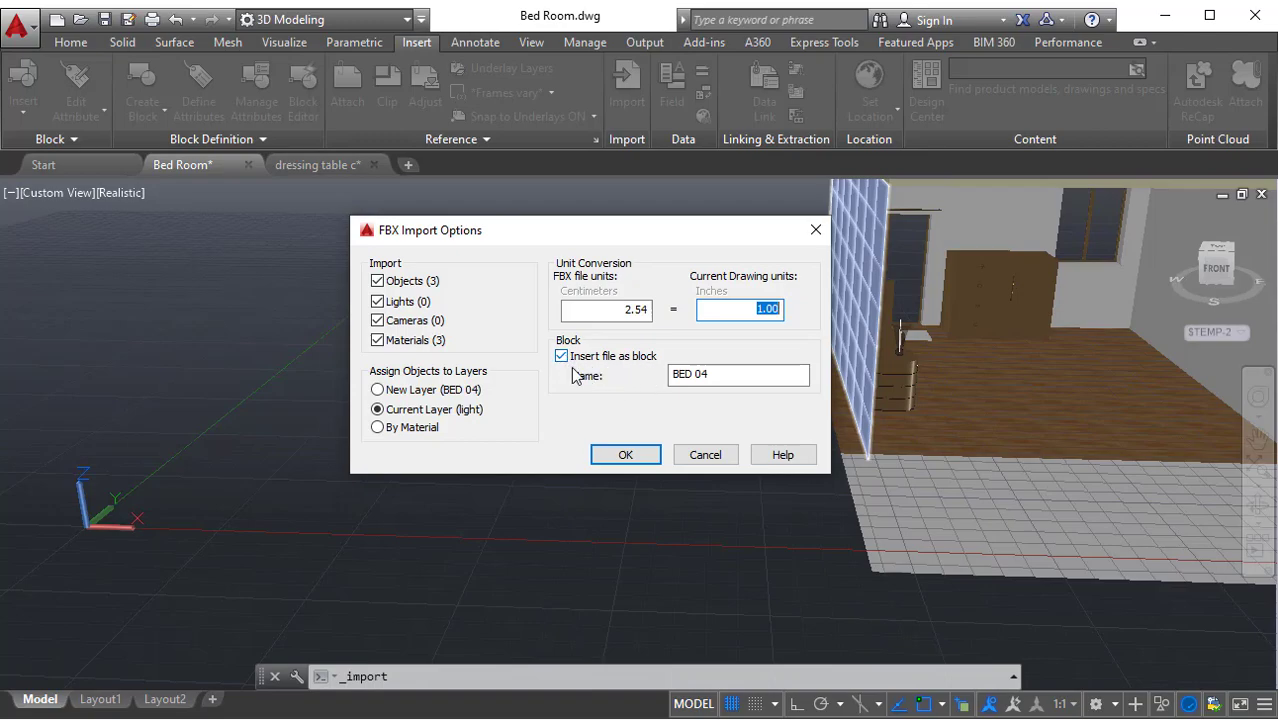
pyautogui.moveTo(706, 377); pyautogui.dragTo(625, 380)
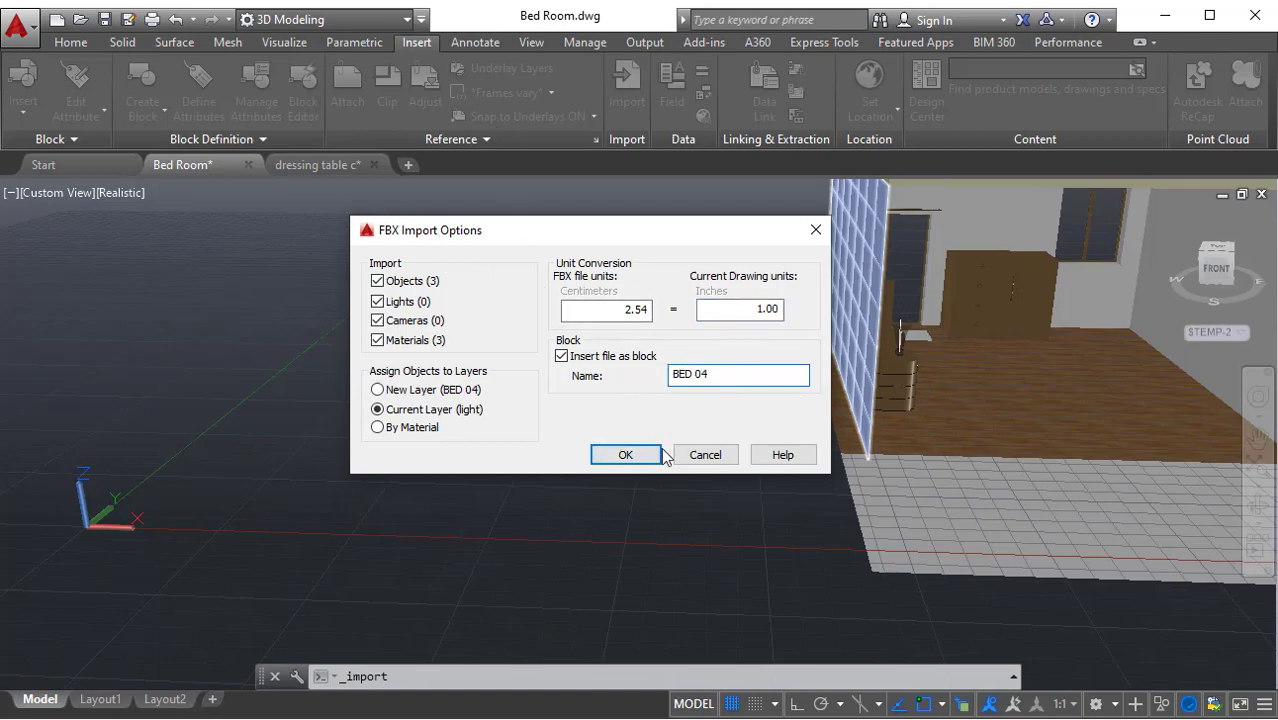
pyautogui.click(626, 455)
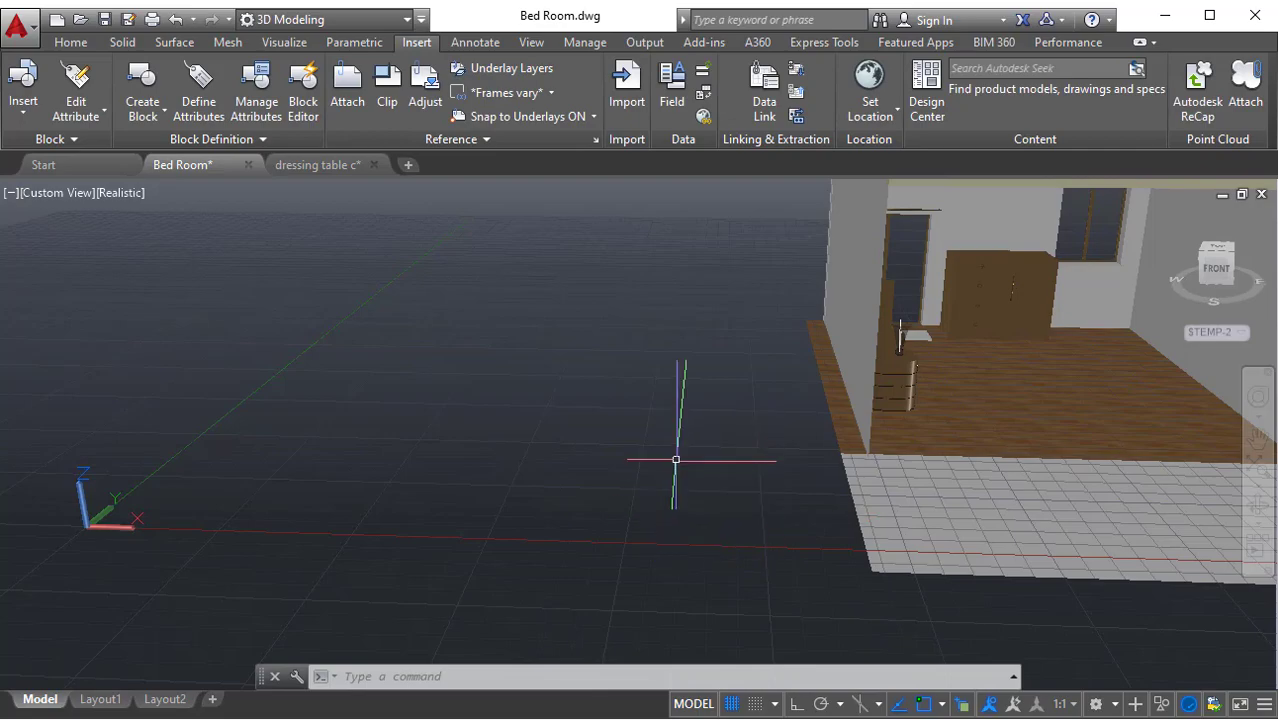
# Insert the BED 04 block into the empty area outside the bedroom, near the origin
pyautogui.moveTo(676, 457)
pyautogui.keyDown('shift'); pyautogui.mouseDown(button='middle')
pyautogui.moveTo(613, 439)
pyautogui.moveTo(682, 436)
pyautogui.mouseUp(button='middle'); pyautogui.keyUp('shift')
pyautogui.moveTo(695, 375); pyautogui.dragTo(348, 494, button='middle')
pyautogui.scroll(-3, 584, 398)
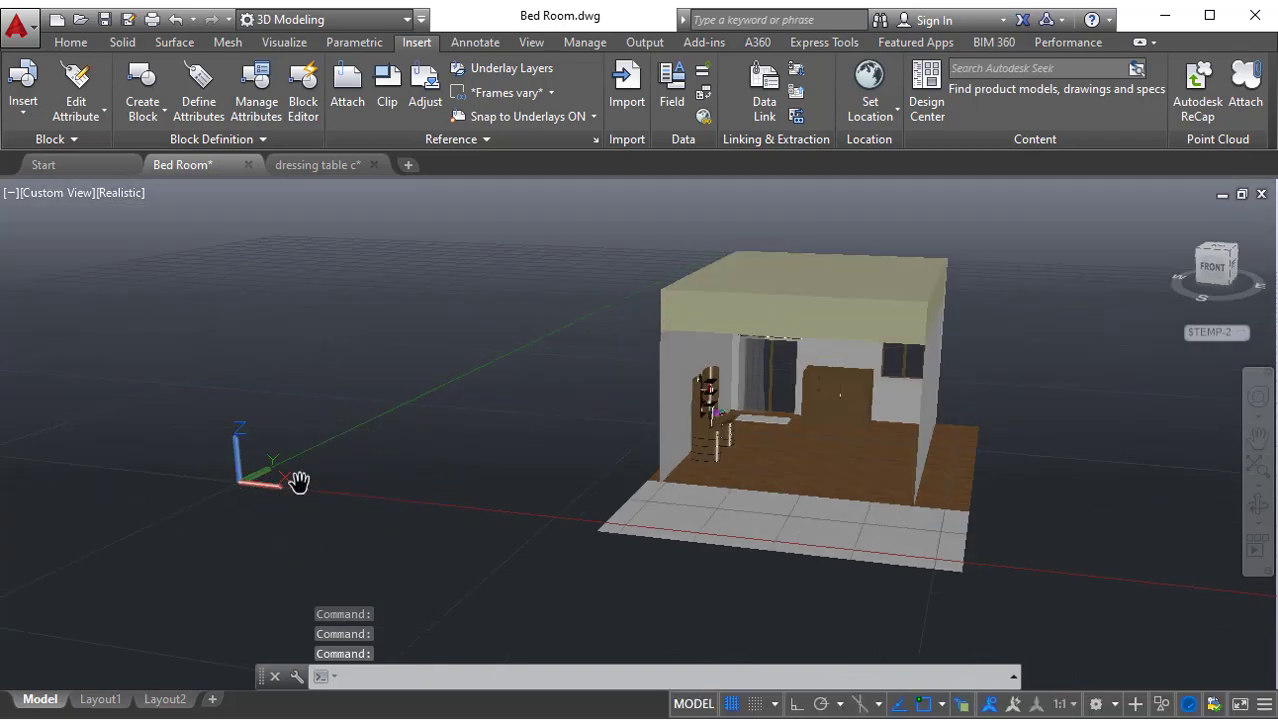
pyautogui.moveTo(299, 482); pyautogui.dragTo(372, 478, button='middle')
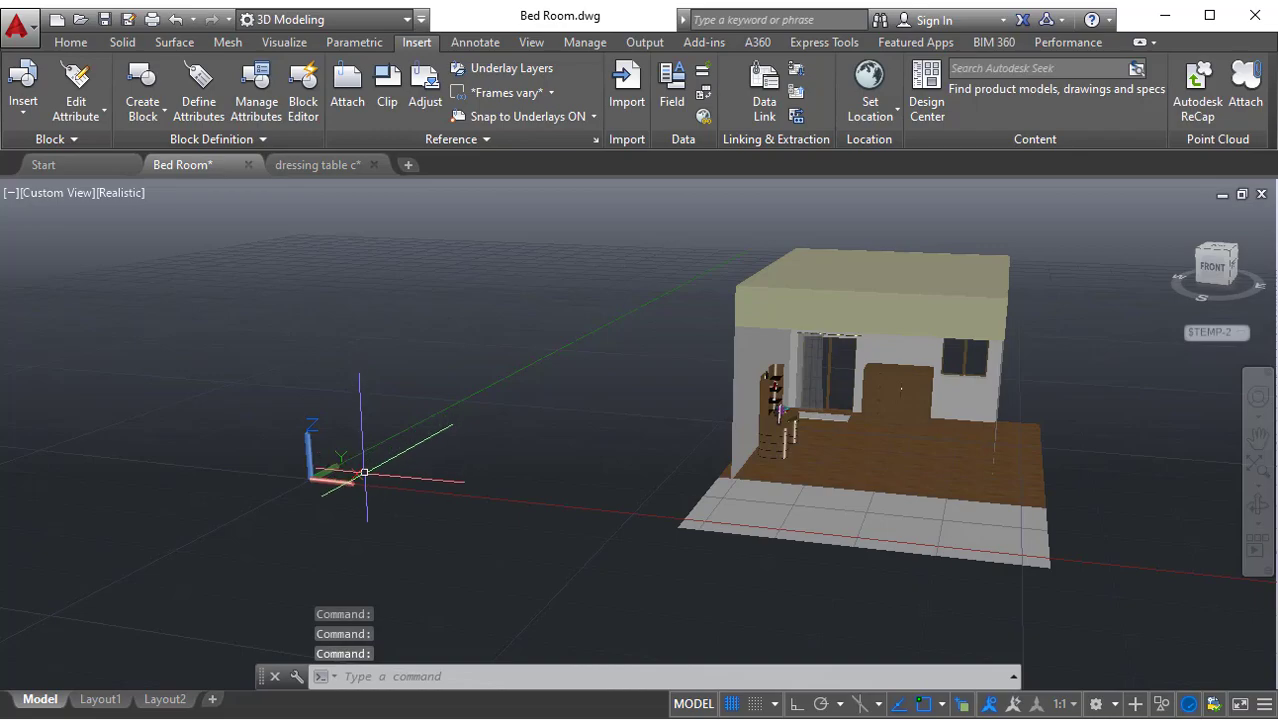
pyautogui.scroll(2, 409, 461)
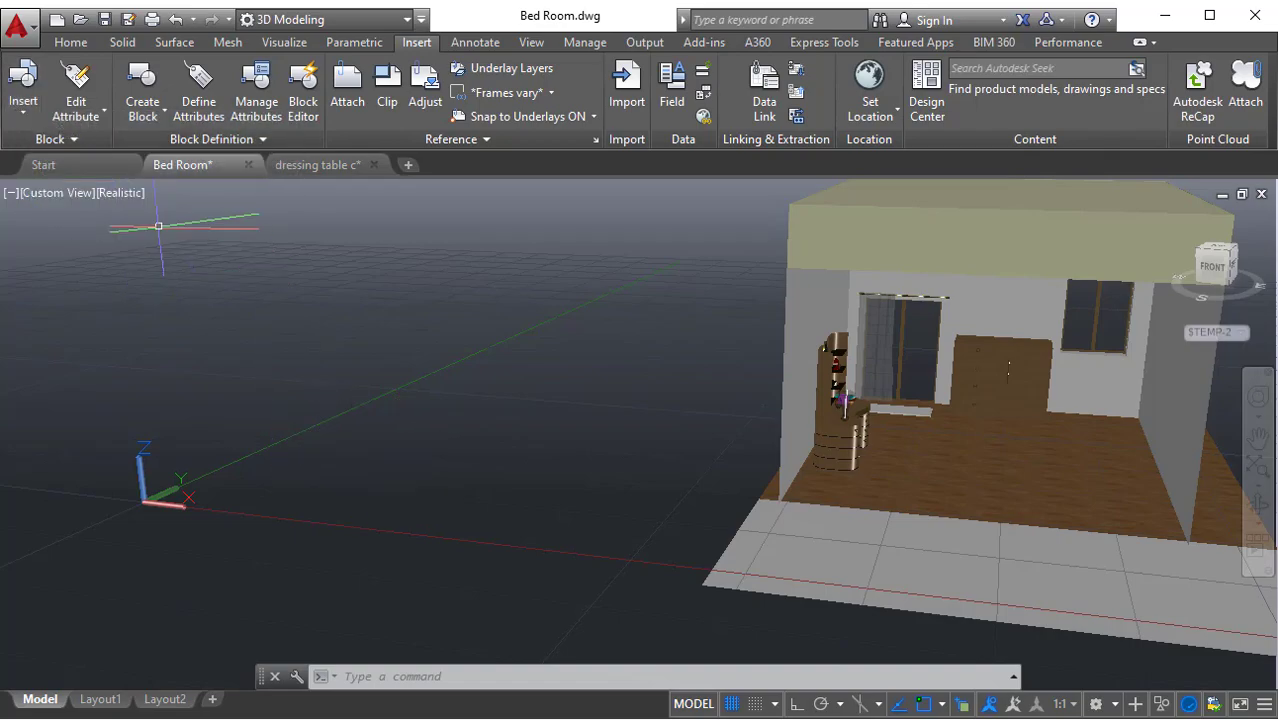
pyautogui.click(27, 117)
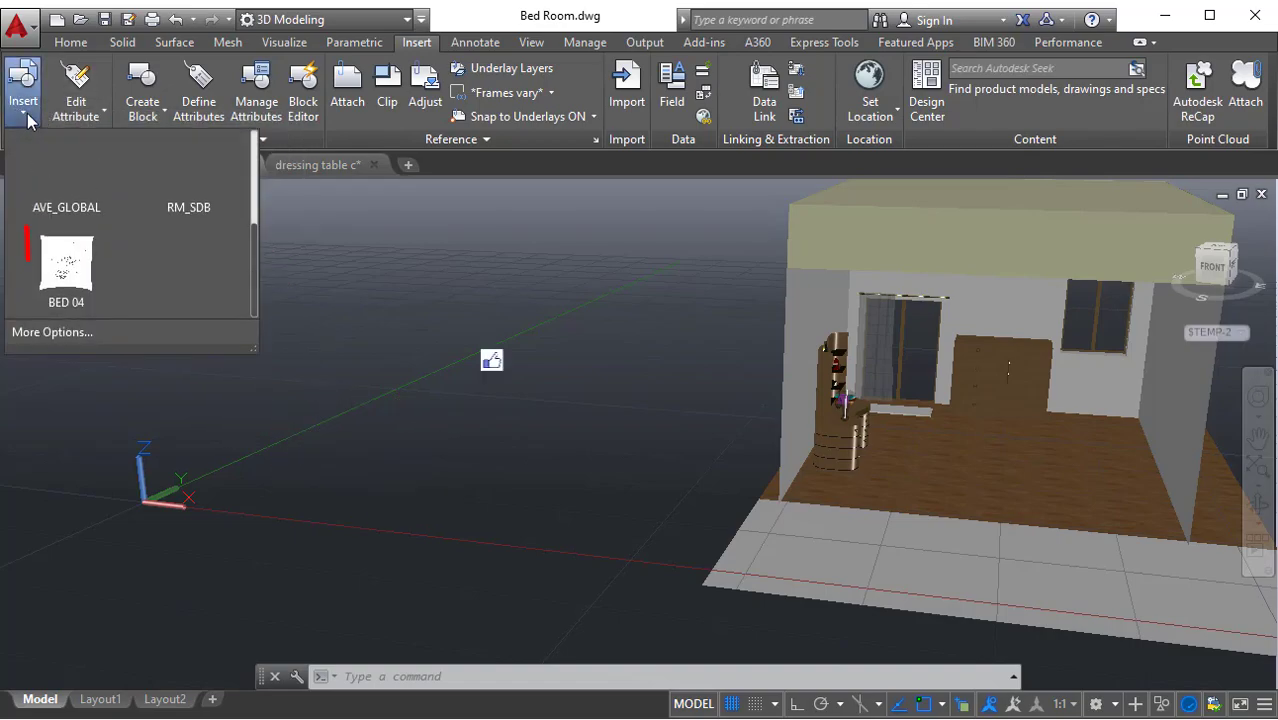
pyautogui.click(89, 282)
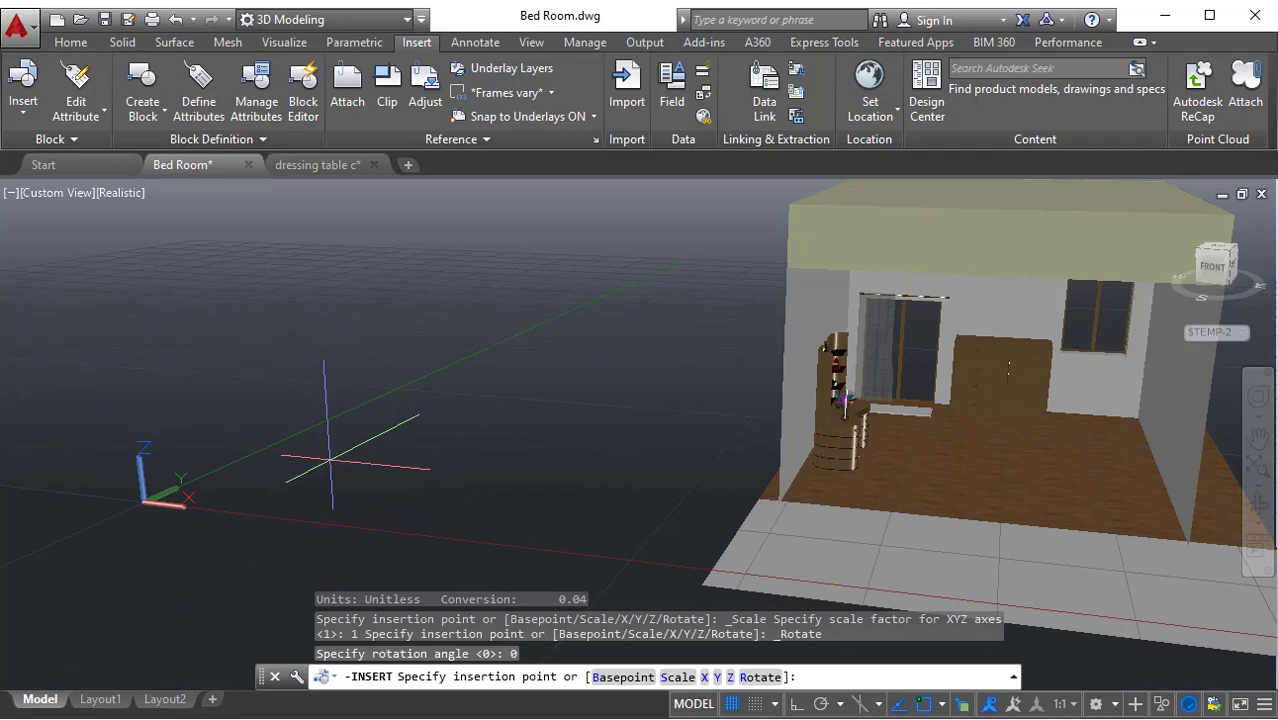
pyautogui.press('Escape')
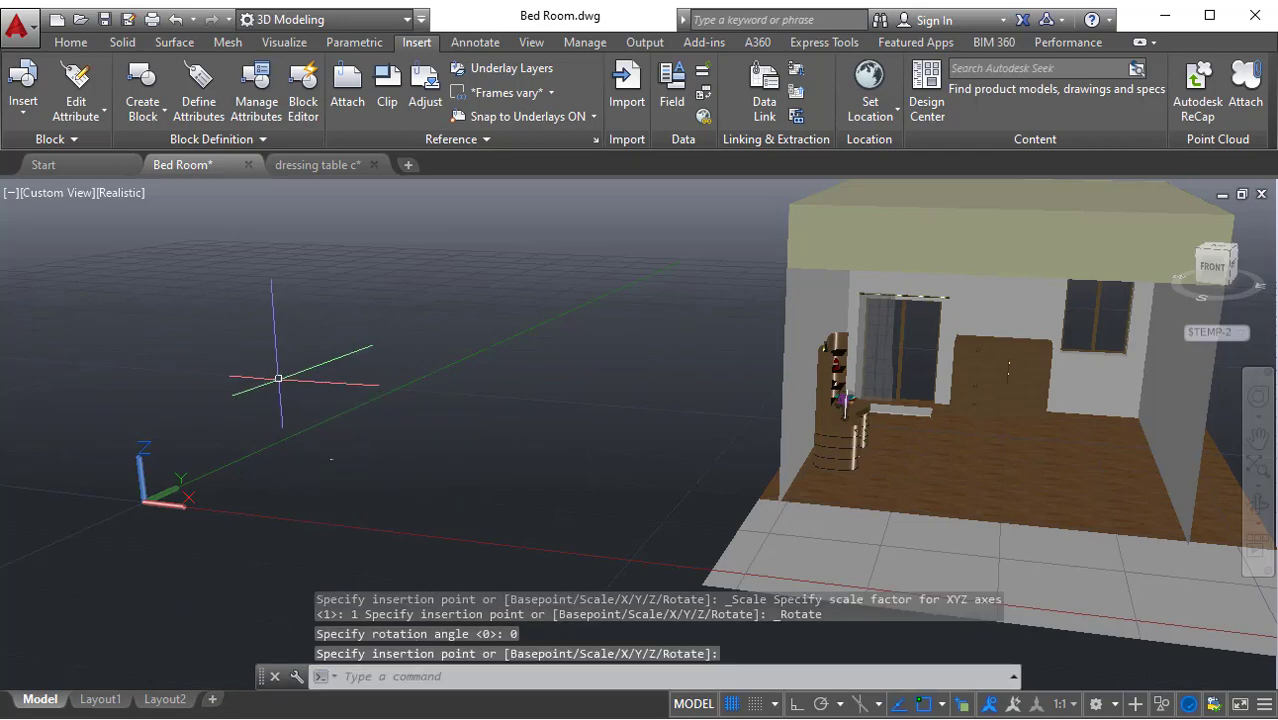
# Select the inserted bed block with a window to locate it, inspect it up close, and clear the selection
pyautogui.click(269, 371)
pyautogui.click(390, 516)
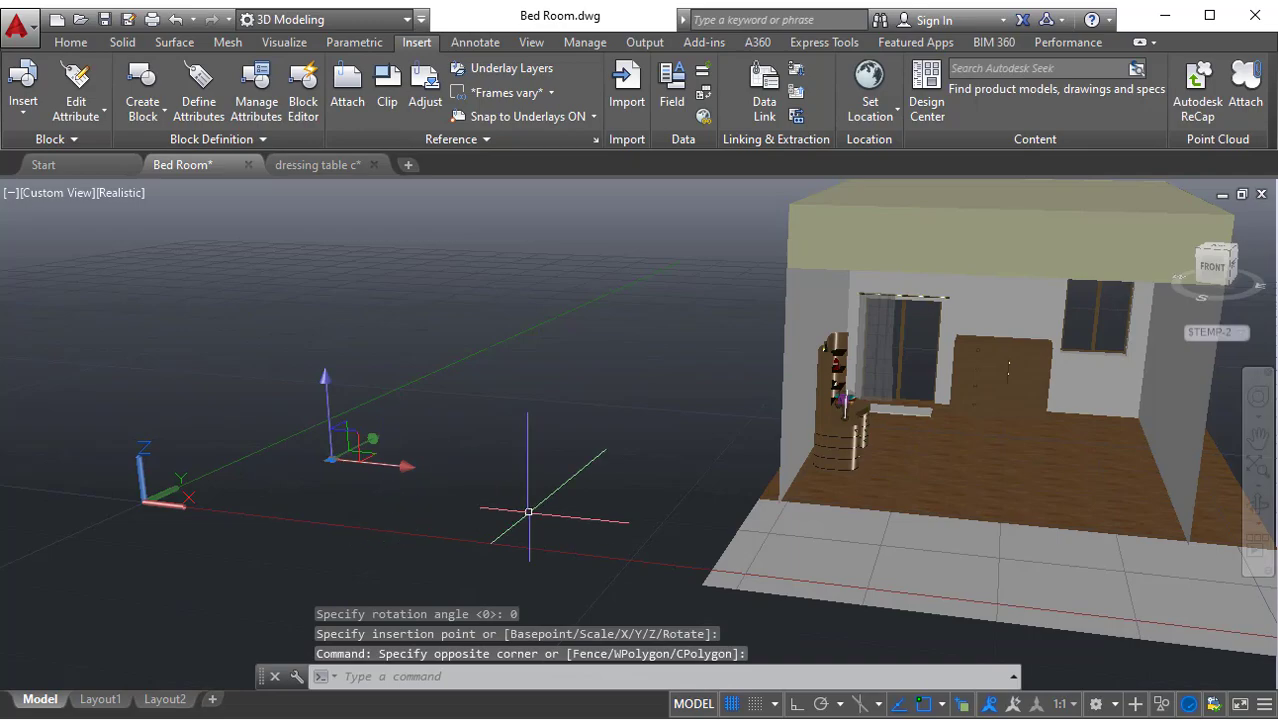
pyautogui.scroll(3, 327, 471)
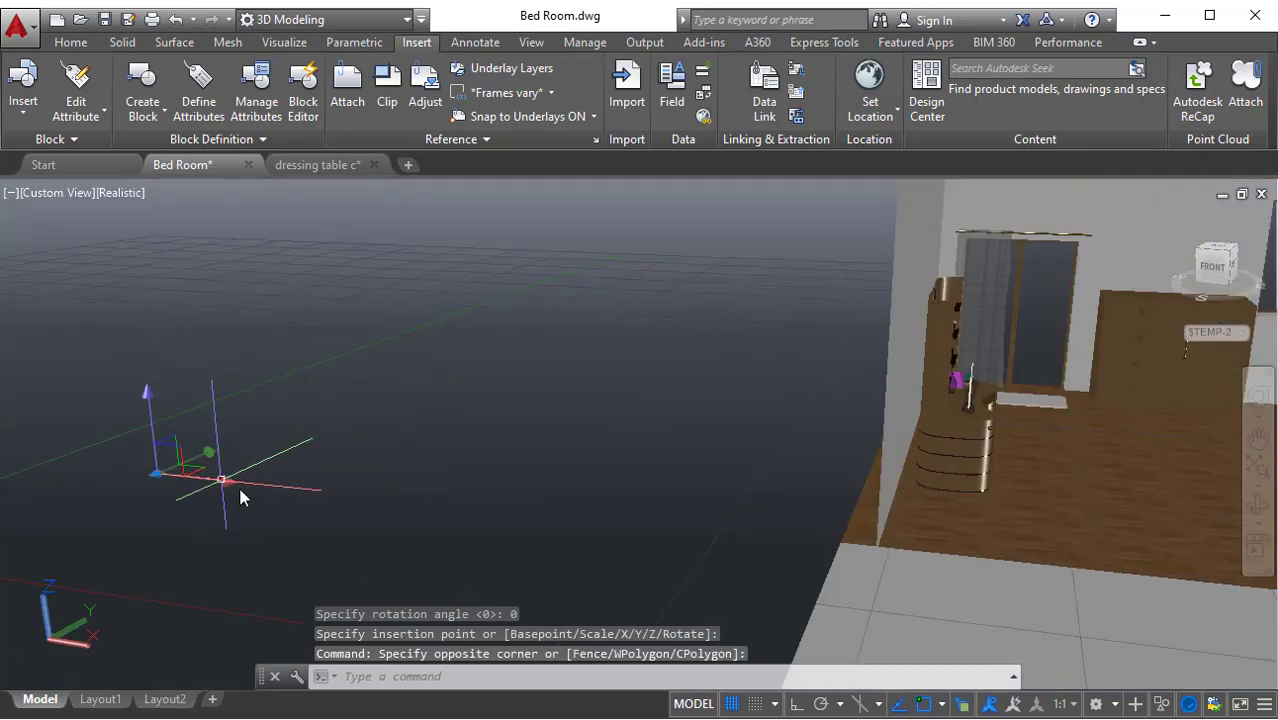
pyautogui.moveTo(239, 491); pyautogui.dragTo(350, 497, button='middle')
pyautogui.press('Escape')
pyautogui.keyDown('shift'); pyautogui.moveTo(251, 500); pyautogui.dragTo(311, 506, button='middle'); pyautogui.keyUp('shift')
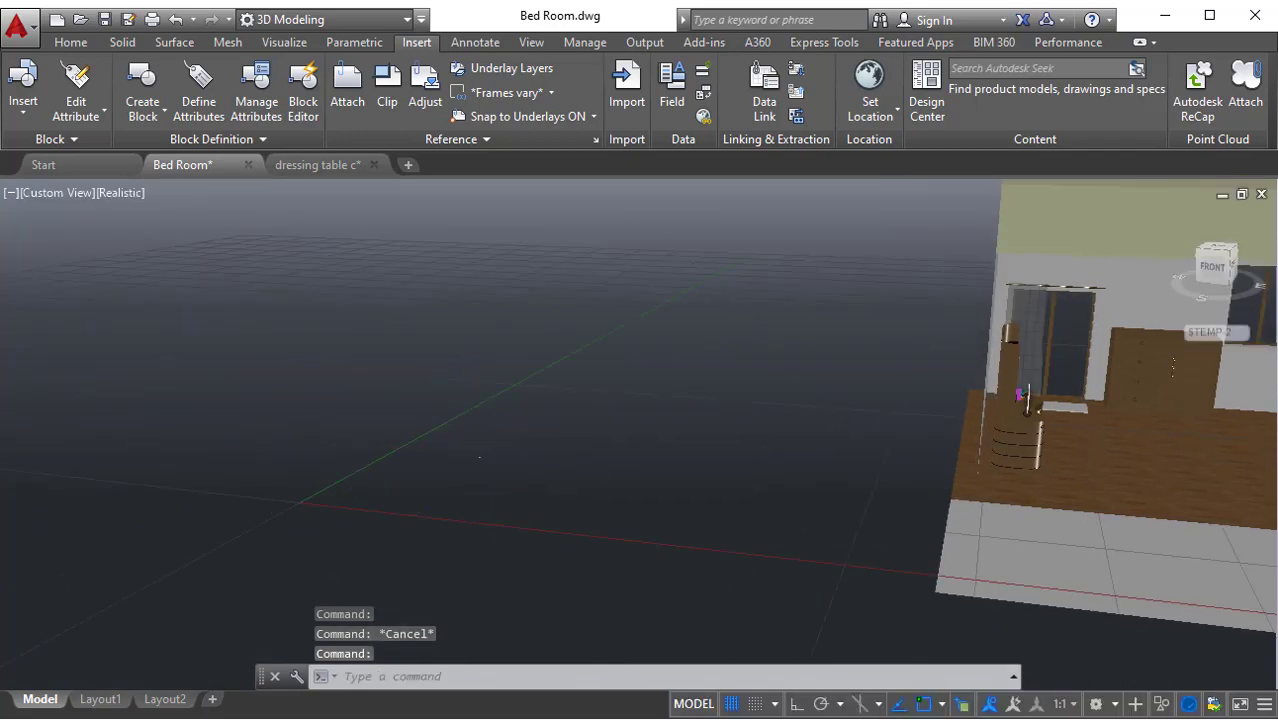
# Switch the model view to parallel projection
pyautogui.scroll(3, 455, 455)
pyautogui.click(386, 470)
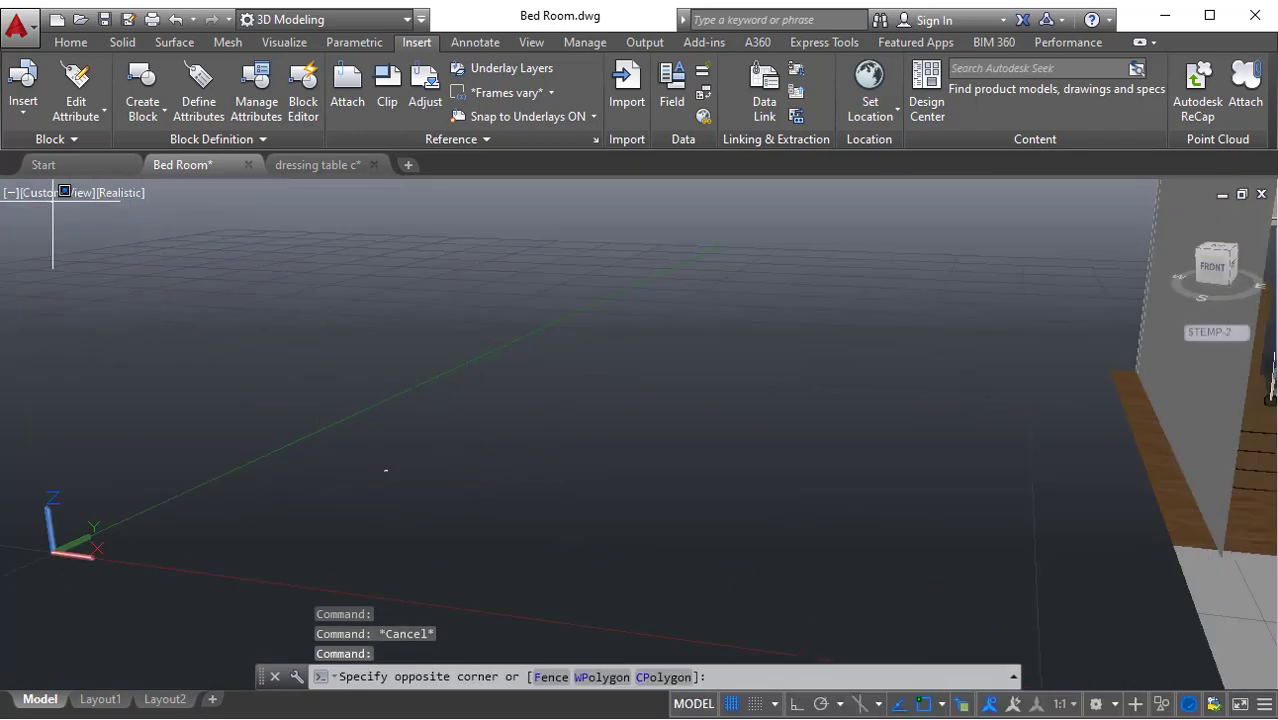
pyautogui.click(64, 196)
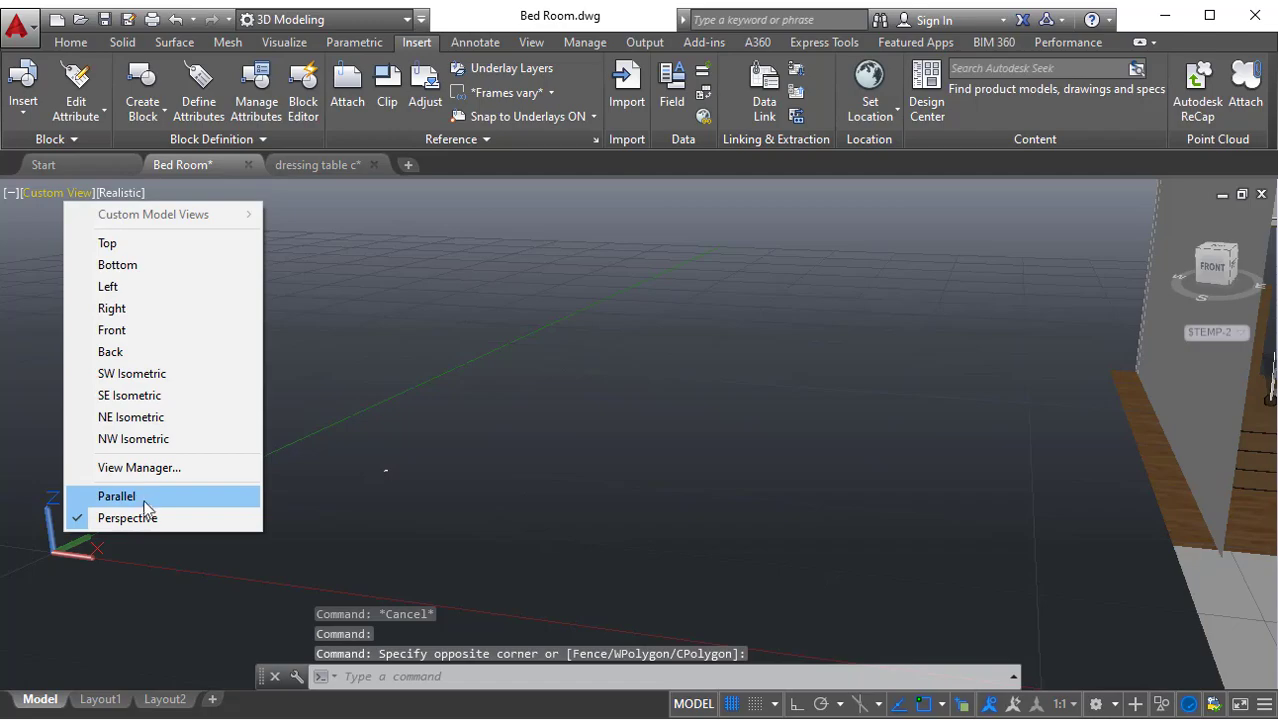
pyautogui.click(168, 496)
pyautogui.click(492, 446)
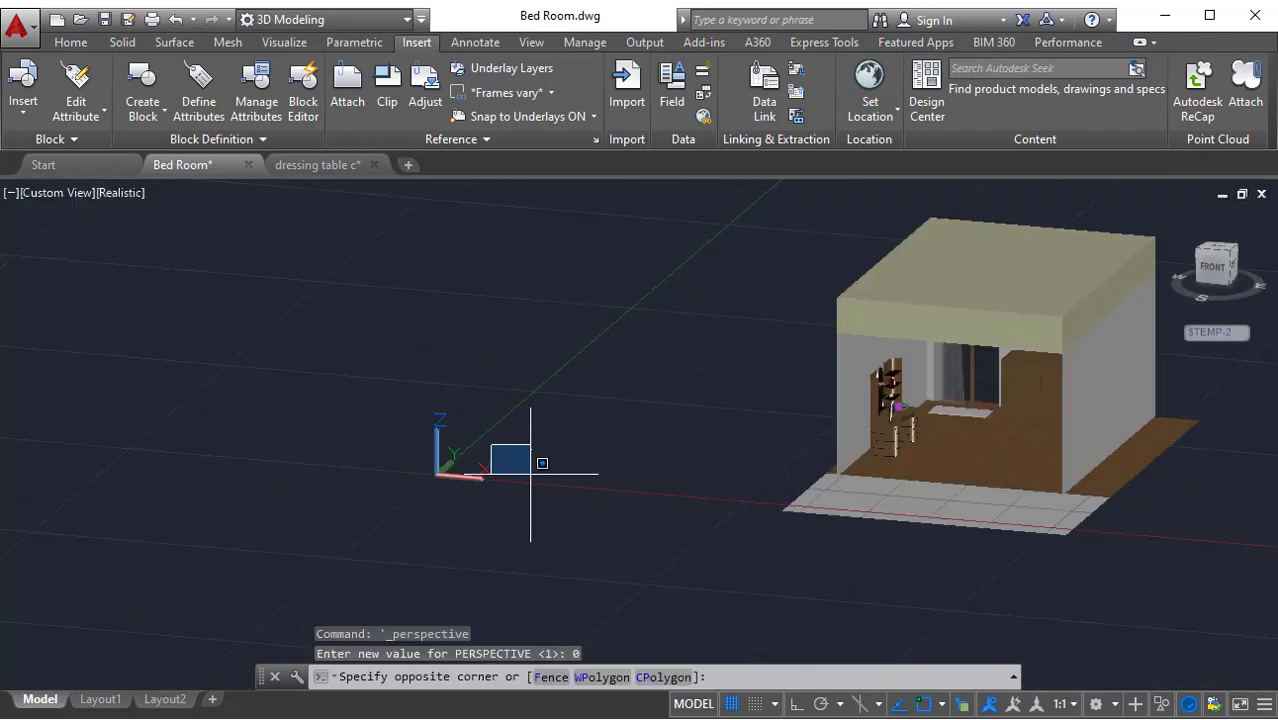
pyautogui.click(491, 435)
# Examine the imported bed up close from several angles and against its empty surroundings
pyautogui.scroll(8, 520, 445)
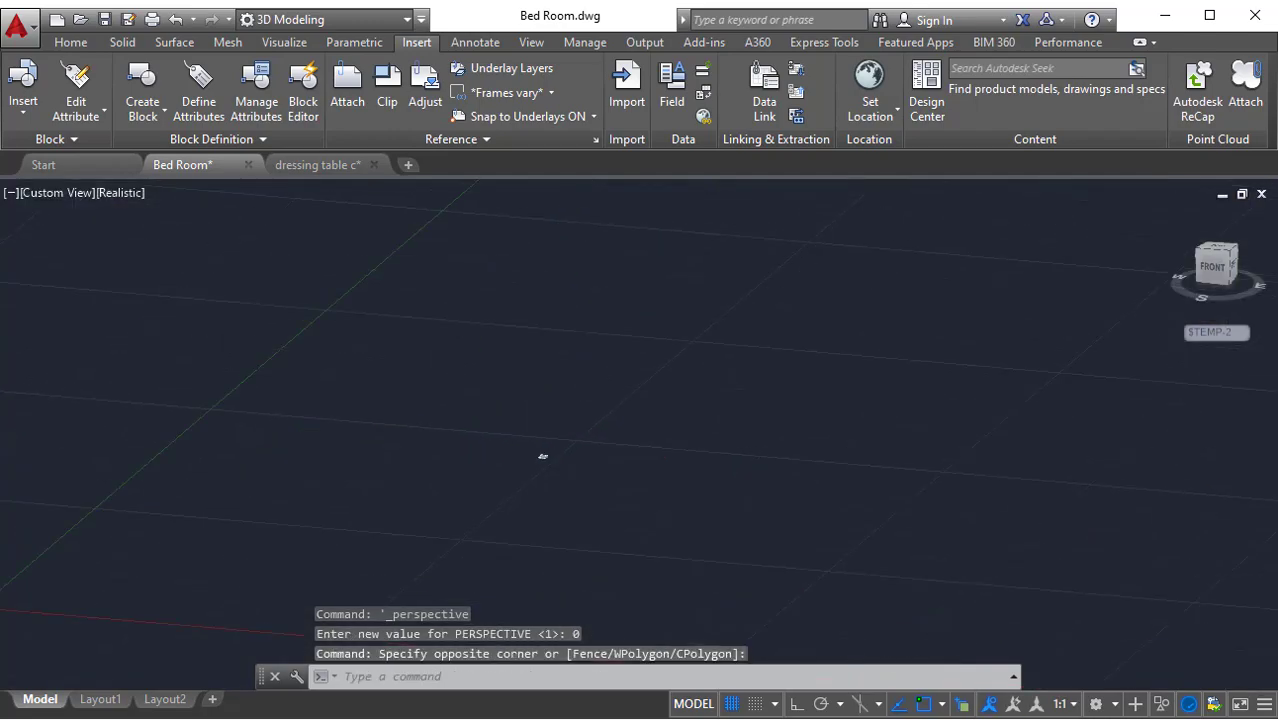
pyautogui.scroll(10, 530, 452)
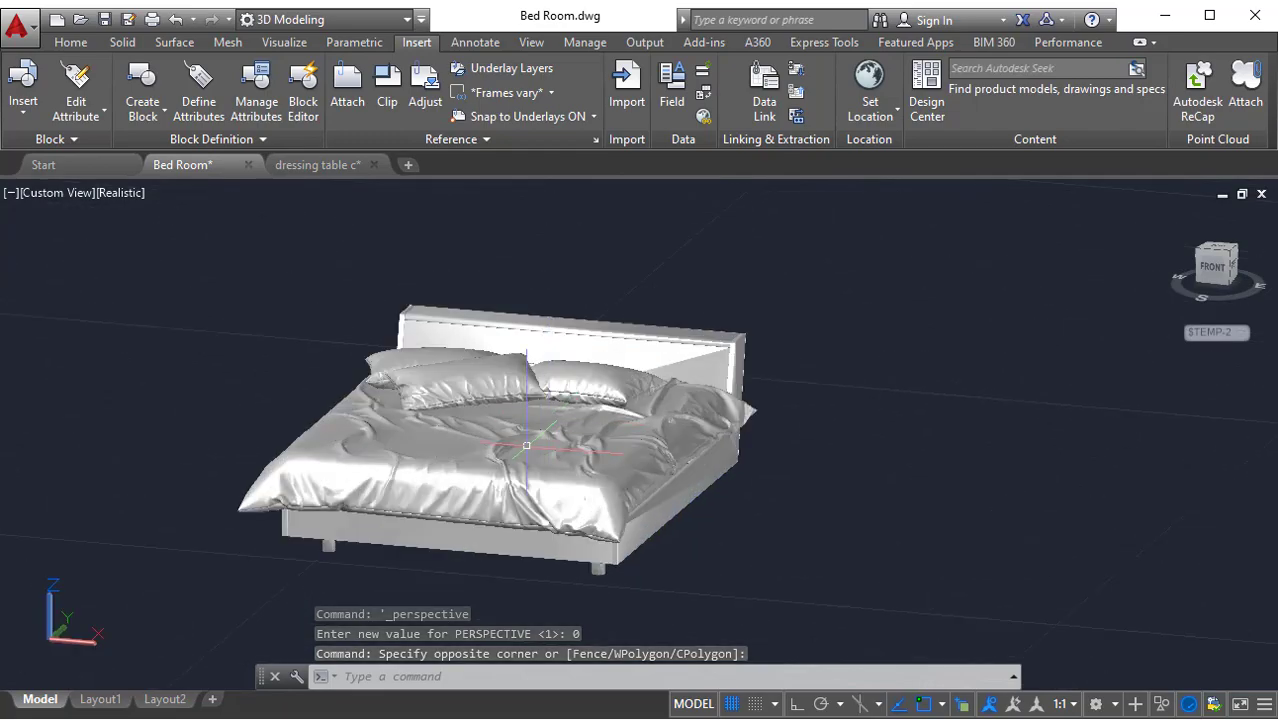
pyautogui.scroll(-3, 521, 450)
pyautogui.scroll(6, 521, 453)
pyautogui.keyDown('shift'); pyautogui.moveTo(521, 450); pyautogui.dragTo(619, 465, button='middle'); pyautogui.keyUp('shift')
pyautogui.scroll(-3, 648, 476)
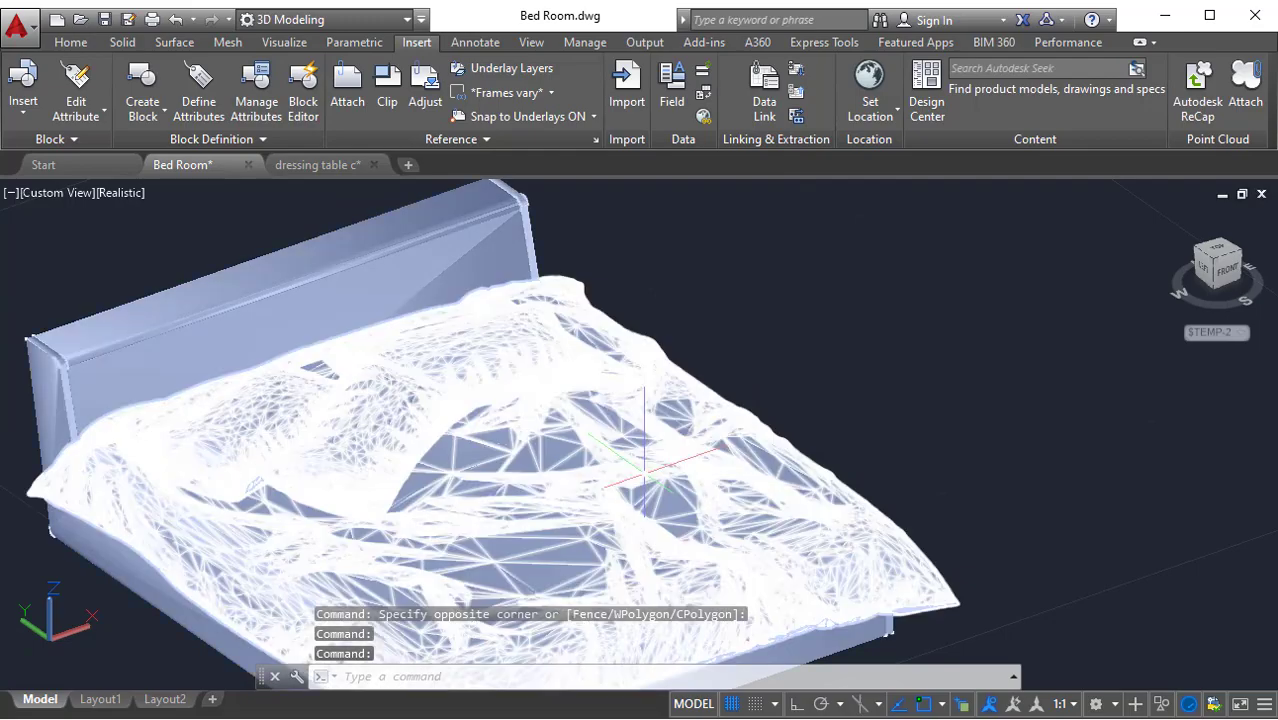
pyautogui.keyDown('shift'); pyautogui.moveTo(648, 508); pyautogui.dragTo(568, 364, button='middle'); pyautogui.keyUp('shift')
pyautogui.click(561, 404)
pyautogui.moveTo(565, 546)
pyautogui.keyDown('shift'); pyautogui.mouseDown(button='middle')
pyautogui.moveTo(573, 473)
pyautogui.moveTo(548, 538)
pyautogui.mouseUp(button='middle'); pyautogui.keyUp('shift')
pyautogui.scroll(-5, 657, 526)
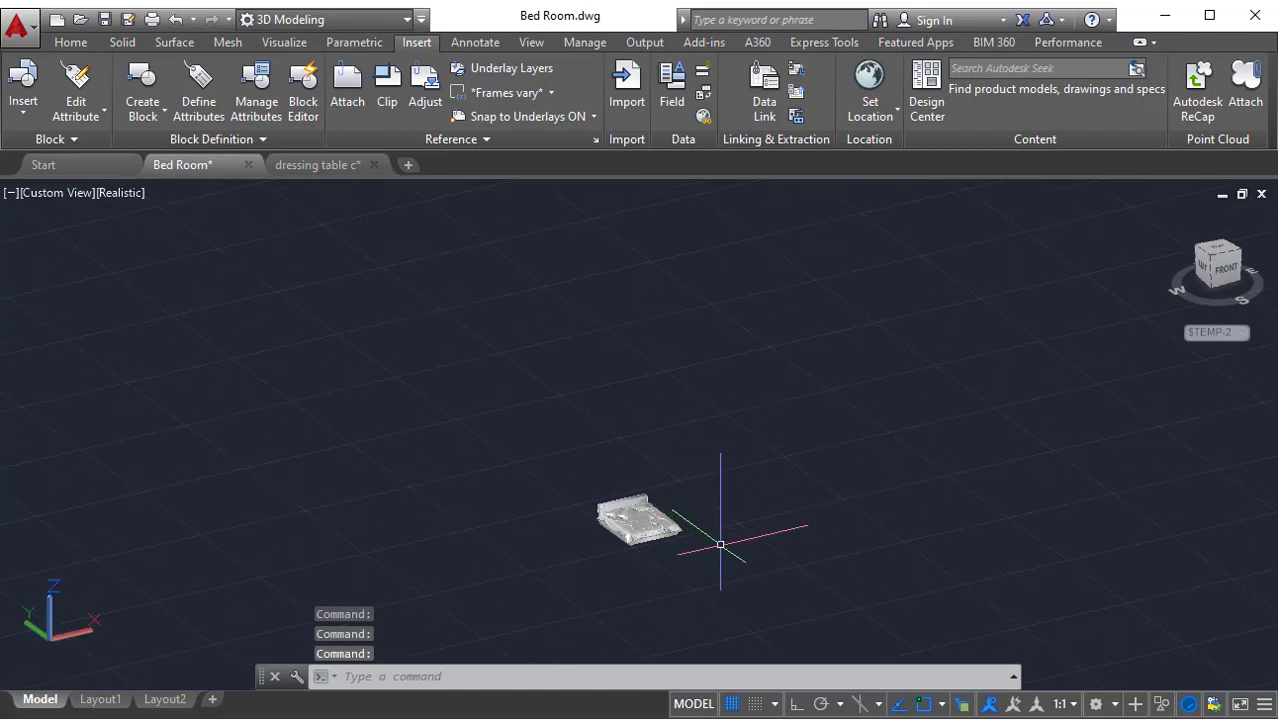
# Scale up the bed block from a base point near its front corner, picking the scale factor freehand against the room
pyautogui.write('sc')
pyautogui.press('Return')
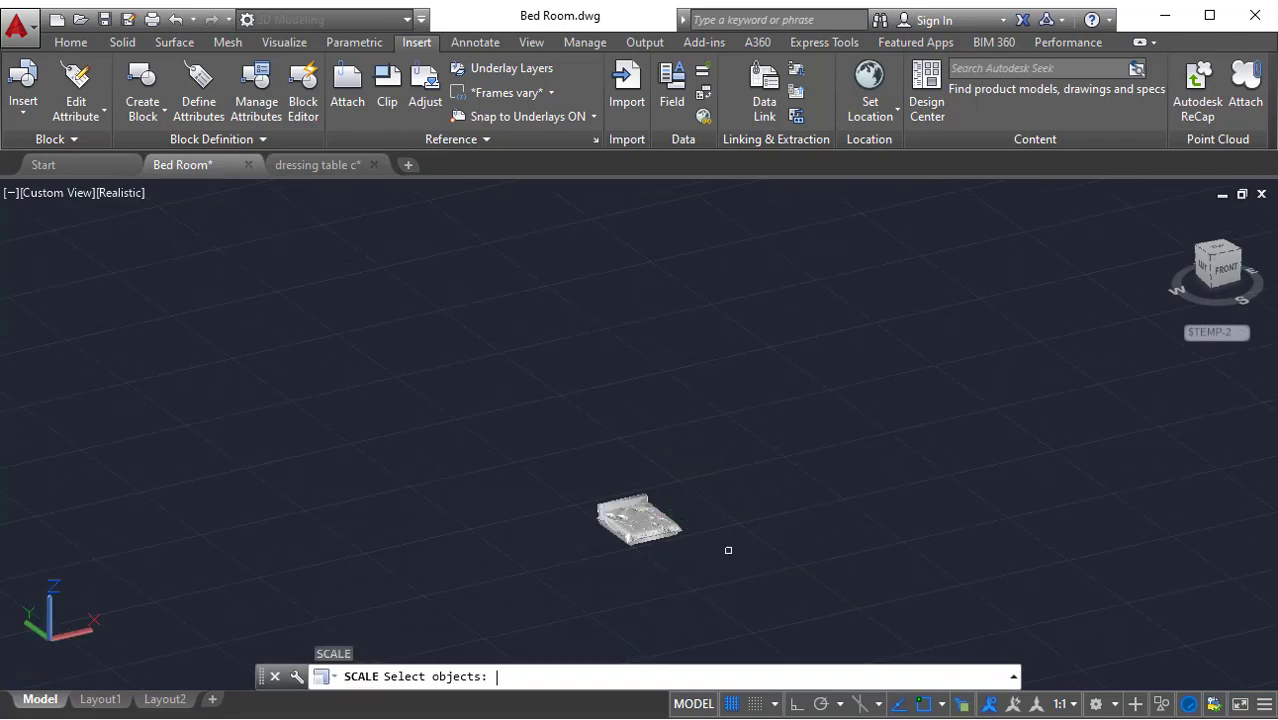
pyautogui.click(620, 543)
pyautogui.press('Return')
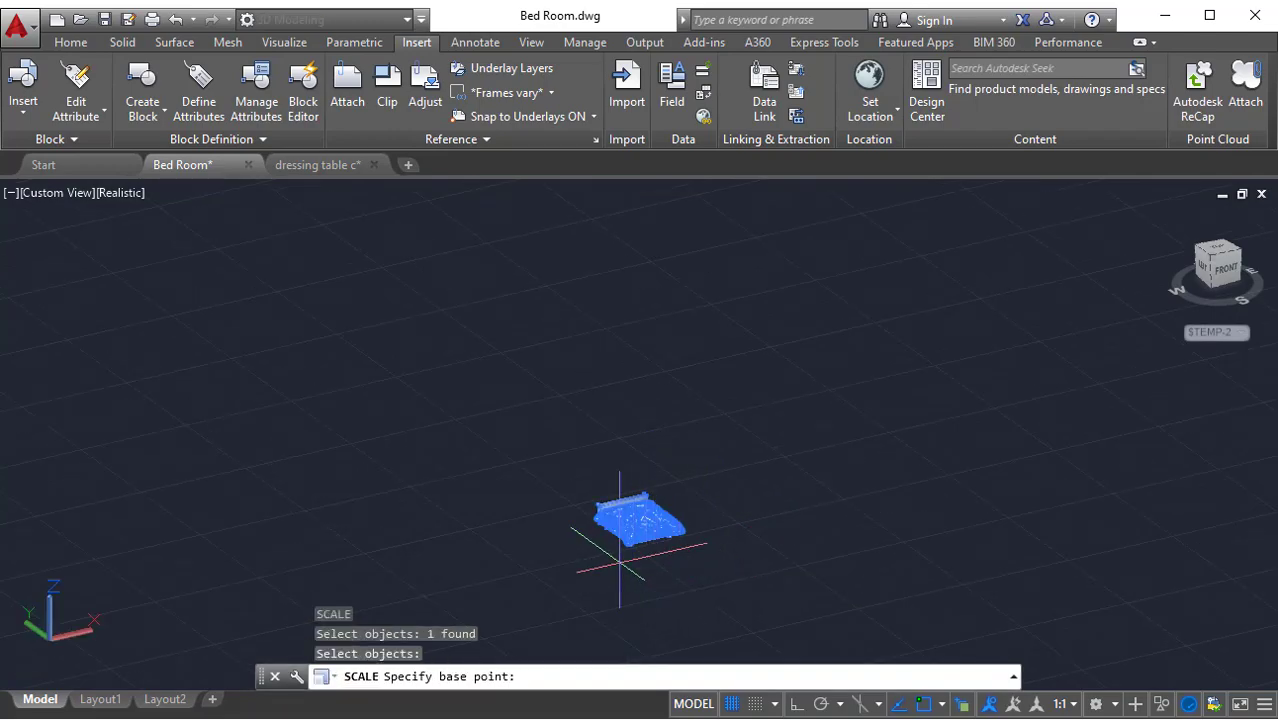
pyautogui.click(622, 562)
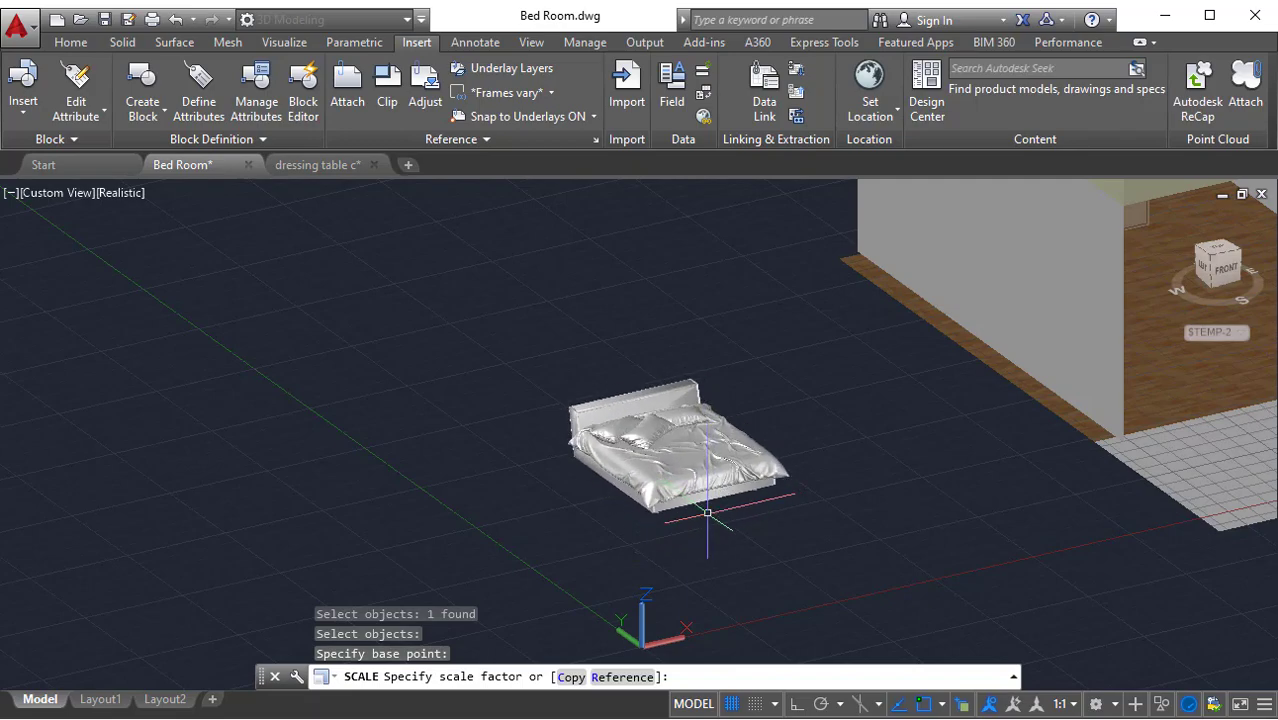
pyautogui.click(707, 512)
# Compare the scaled bed's size with the bedroom and its furniture from several angles
pyautogui.keyDown('shift'); pyautogui.moveTo(799, 442); pyautogui.dragTo(742, 485, button='middle'); pyautogui.keyUp('shift')
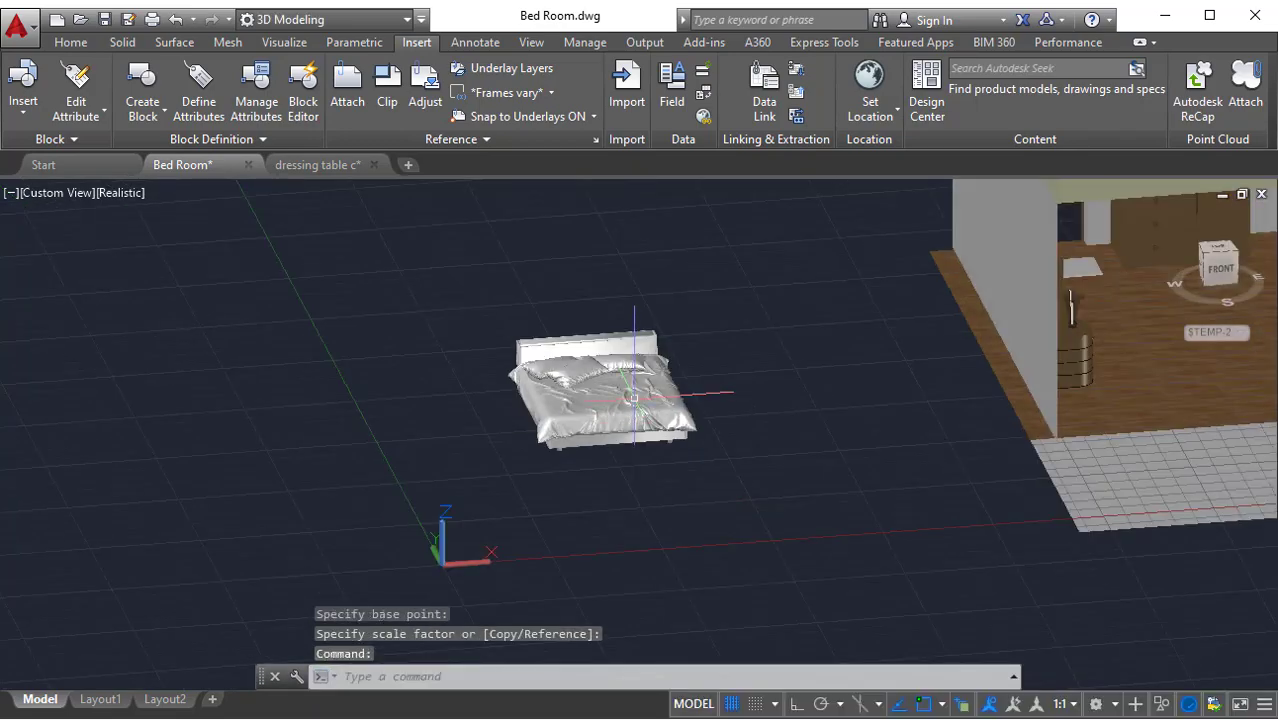
pyautogui.scroll(2, 634, 398)
pyautogui.moveTo(664, 400); pyautogui.dragTo(531, 491, button='middle')
pyautogui.scroll(-5, 533, 492)
pyautogui.keyDown('shift'); pyautogui.moveTo(610, 525); pyautogui.dragTo(610, 495, button='middle'); pyautogui.keyUp('shift')
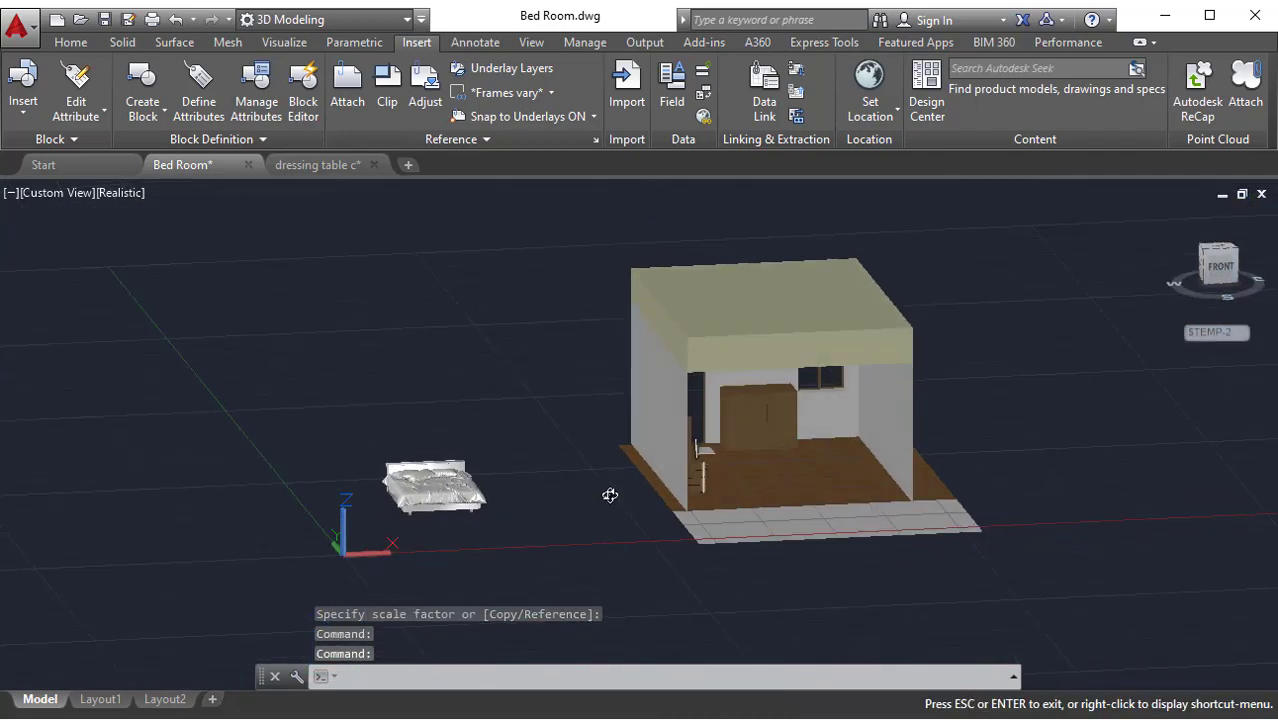
pyautogui.scroll(4, 505, 485)
pyautogui.moveTo(516, 516); pyautogui.dragTo(250, 500, button='middle')
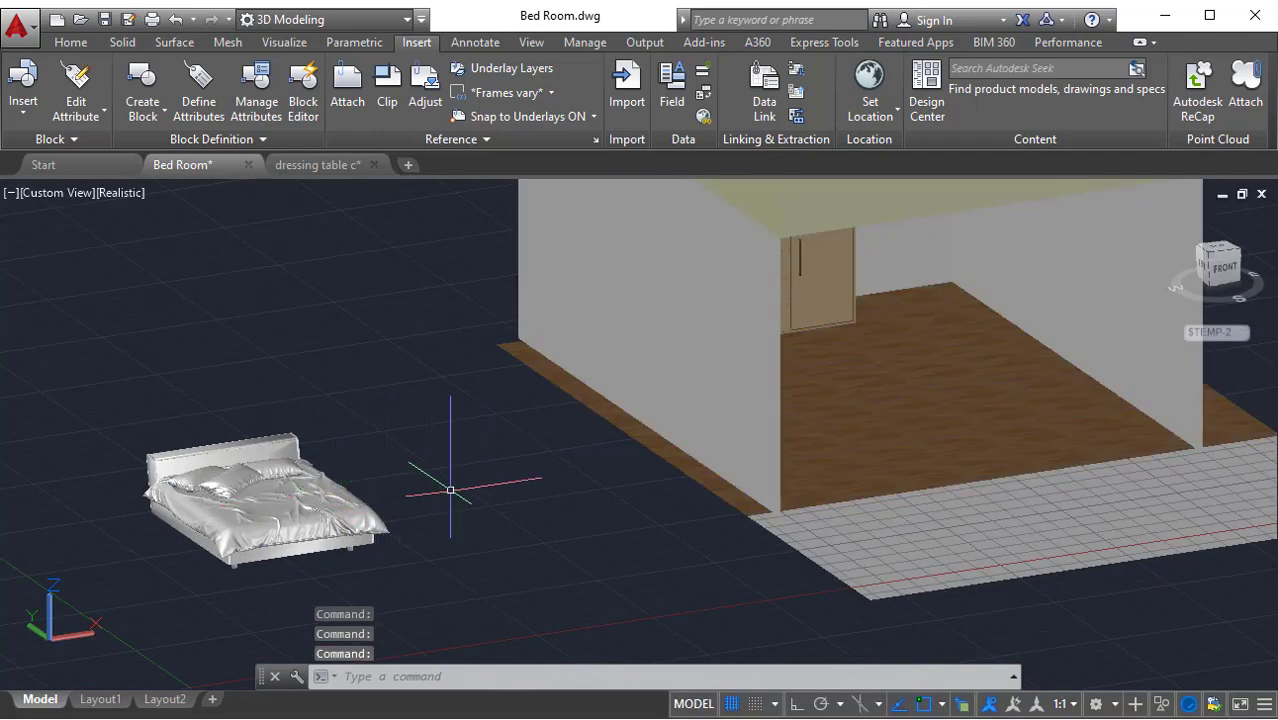
pyautogui.scroll(-3, 456, 519)
pyautogui.keyDown('shift'); pyautogui.moveTo(456, 519); pyautogui.dragTo(584, 479, button='middle'); pyautogui.keyUp('shift')
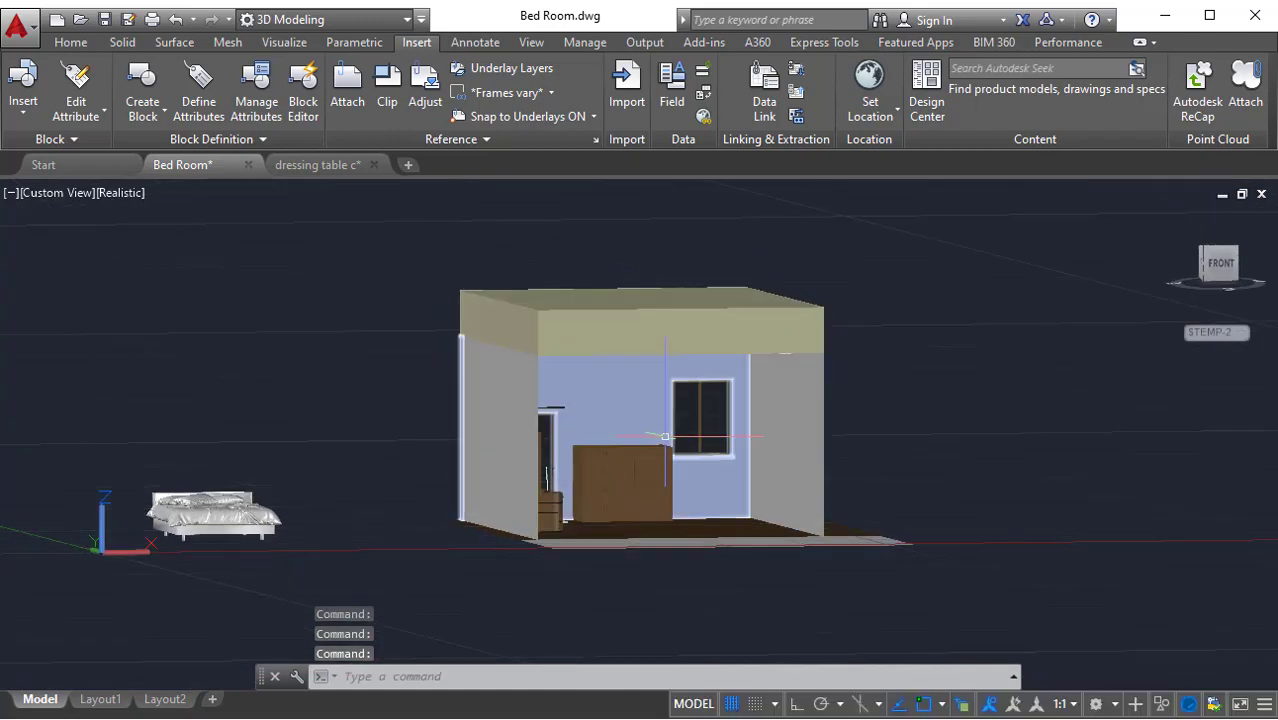
pyautogui.scroll(2, 662, 435)
pyautogui.keyDown('shift'); pyautogui.moveTo(658, 436); pyautogui.dragTo(618, 456, button='middle'); pyautogui.keyUp('shift')
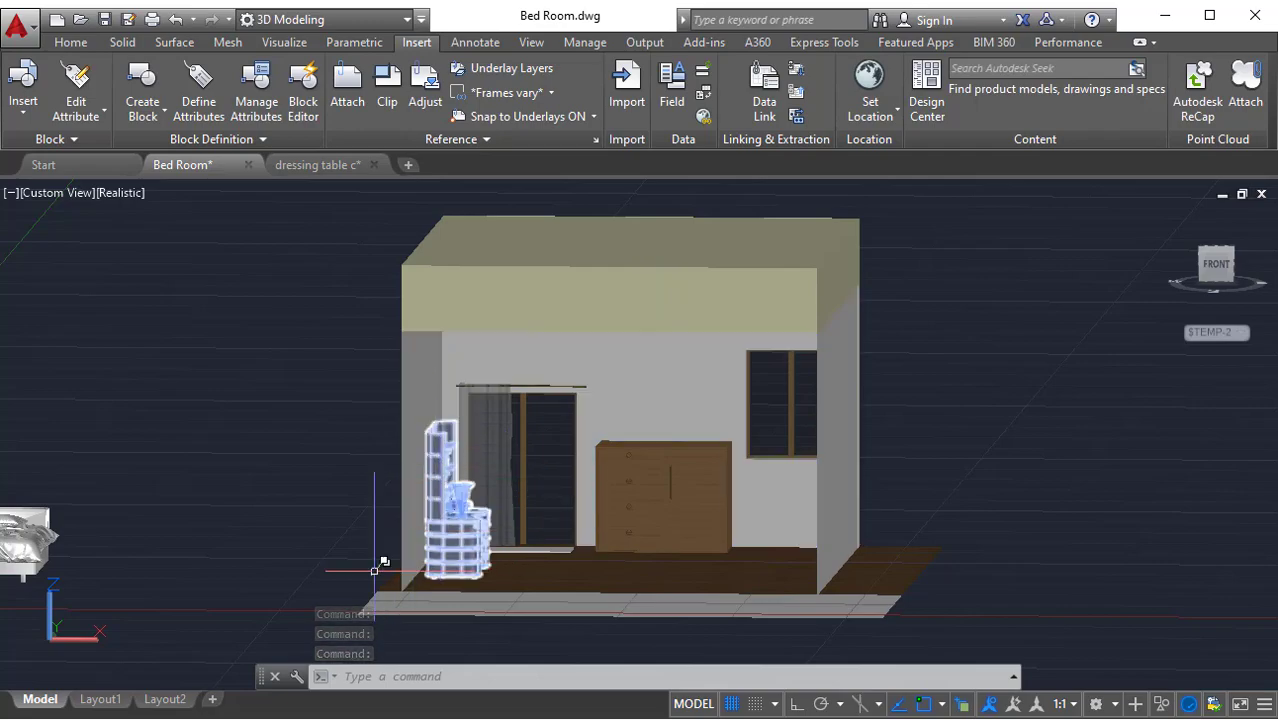
pyautogui.moveTo(294, 515); pyautogui.dragTo(738, 462, button='middle')
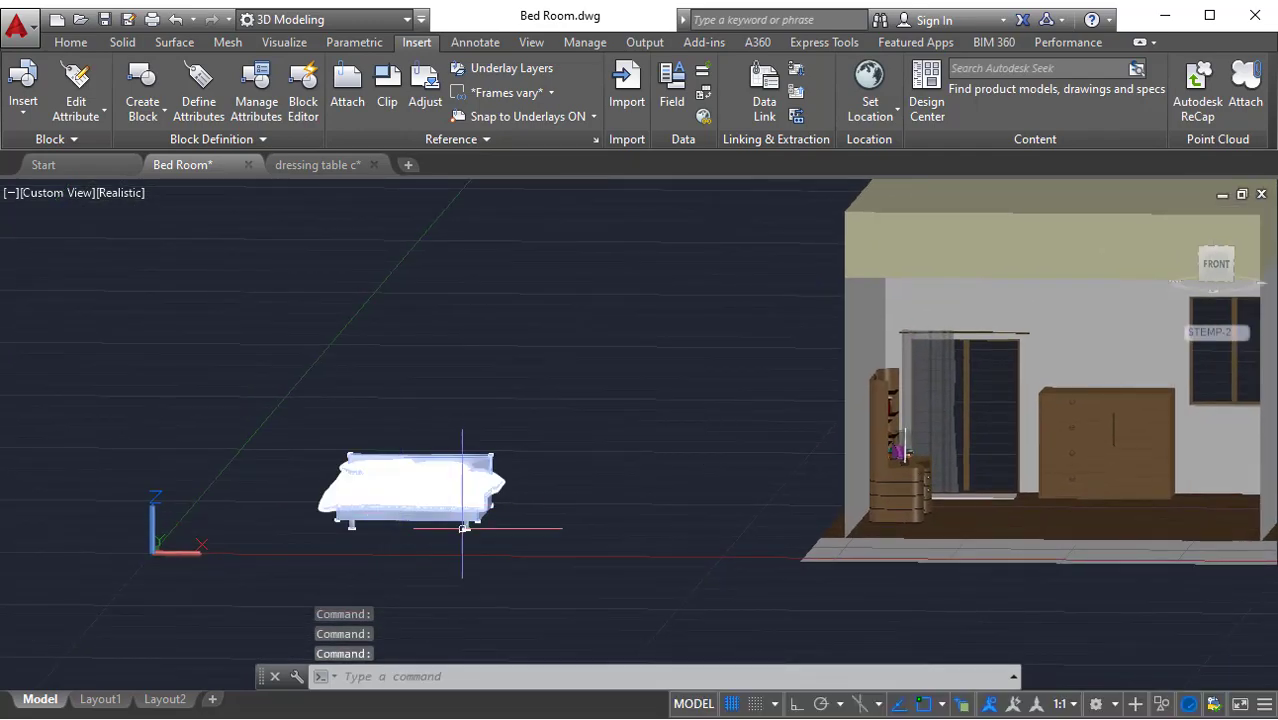
pyautogui.keyDown('shift'); pyautogui.moveTo(468, 508); pyautogui.dragTo(510, 492, button='middle'); pyautogui.keyUp('shift')
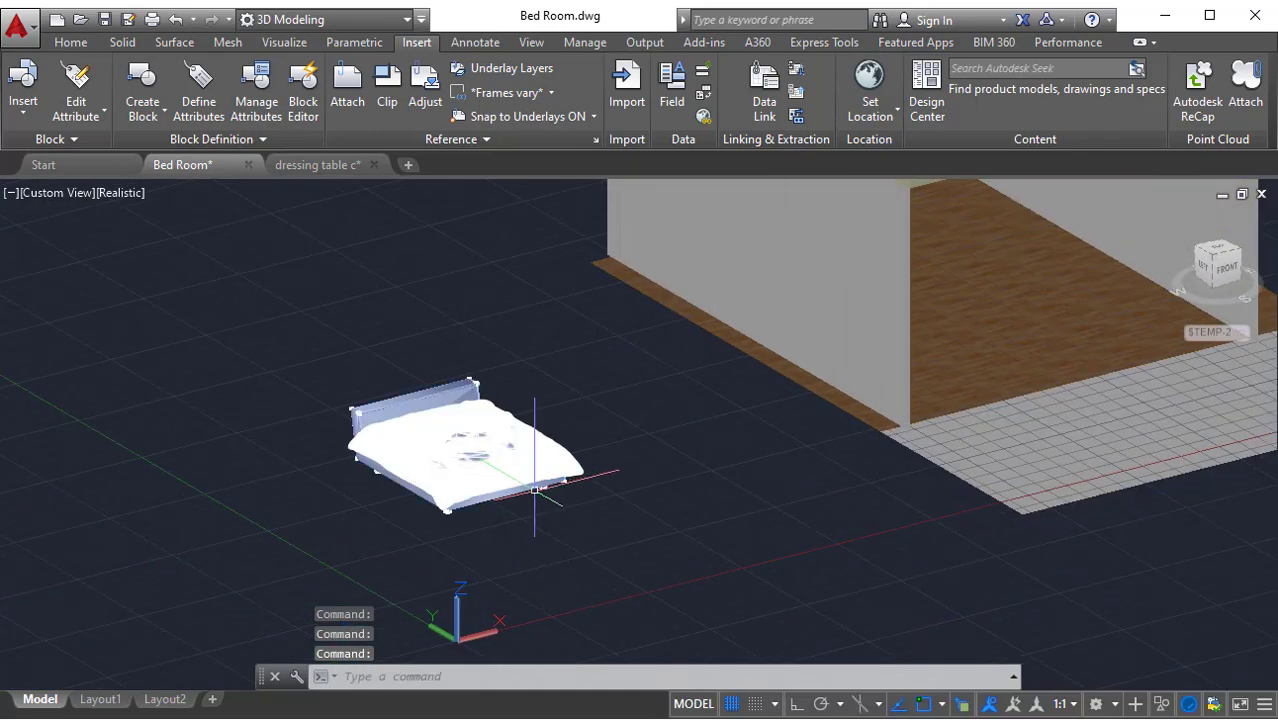